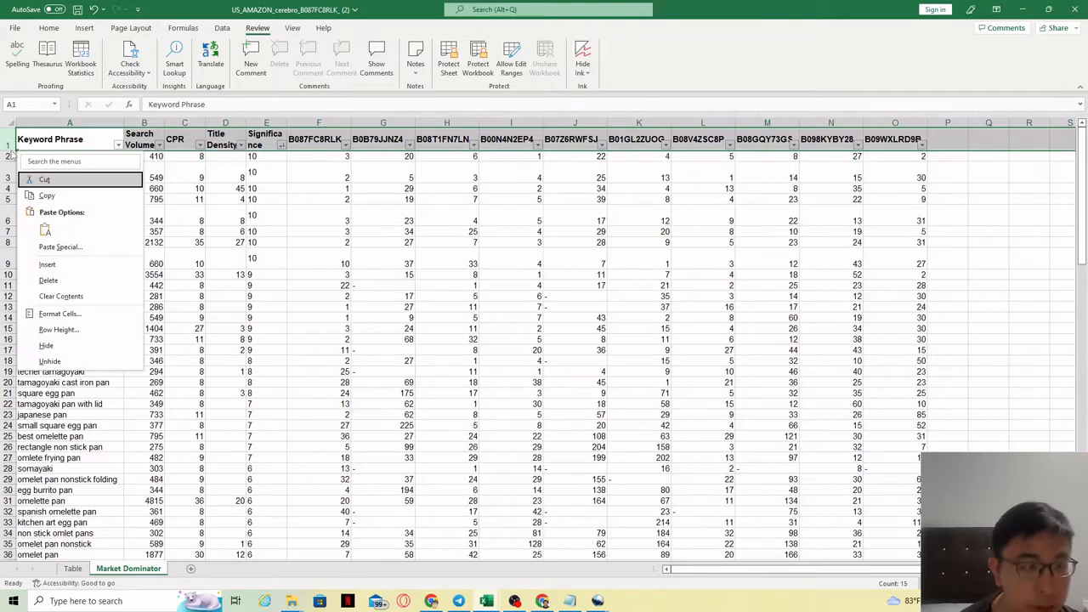
Insert ten blank rows above the keyword table on the Market Dominator sheet.
key("Escape")
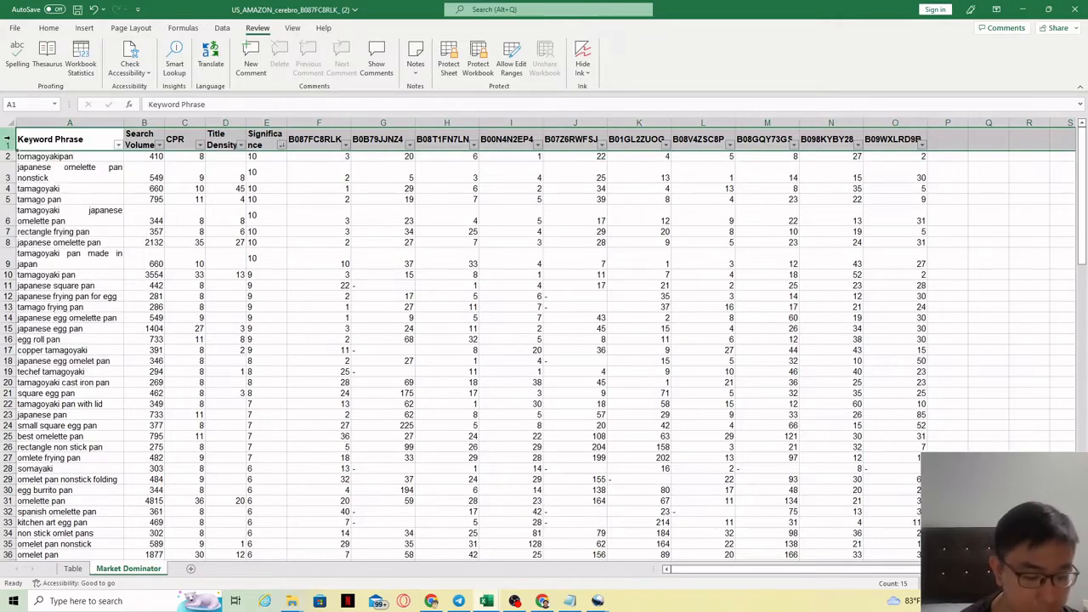
key("ctrl+shift+equal")
key("ctrl+shift+equal")
key("ctrl+shift+equal")
key("ctrl+shift+equal")
key("ctrl+shift+equal")
key("ctrl+shift+equal")
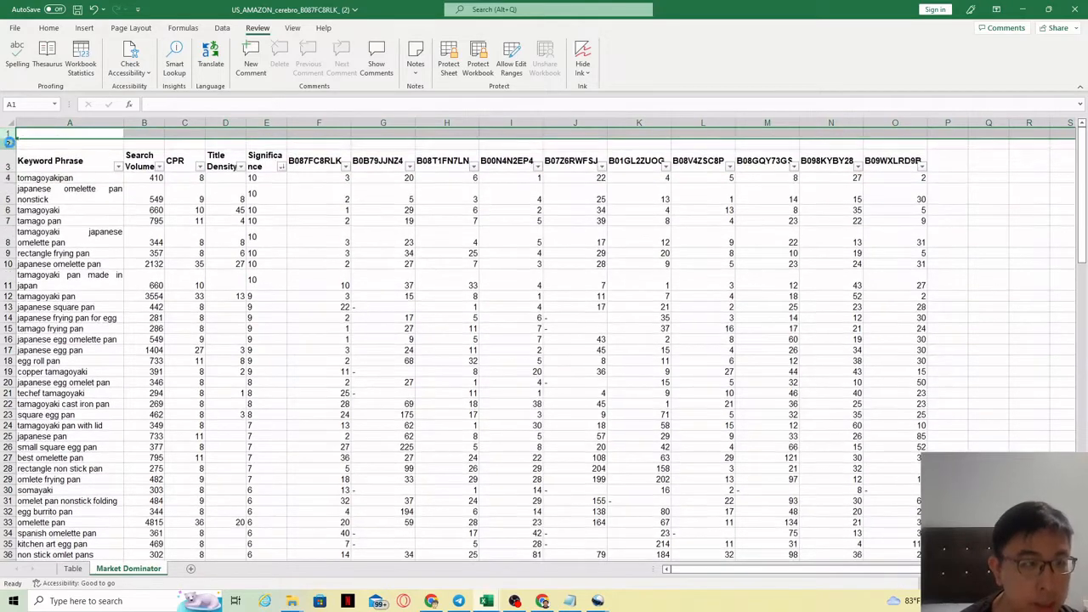
key("ctrl+shift+equal")
key("ctrl+shift+equal")
key("ctrl+shift+equal")
key("ctrl+shift+equal")
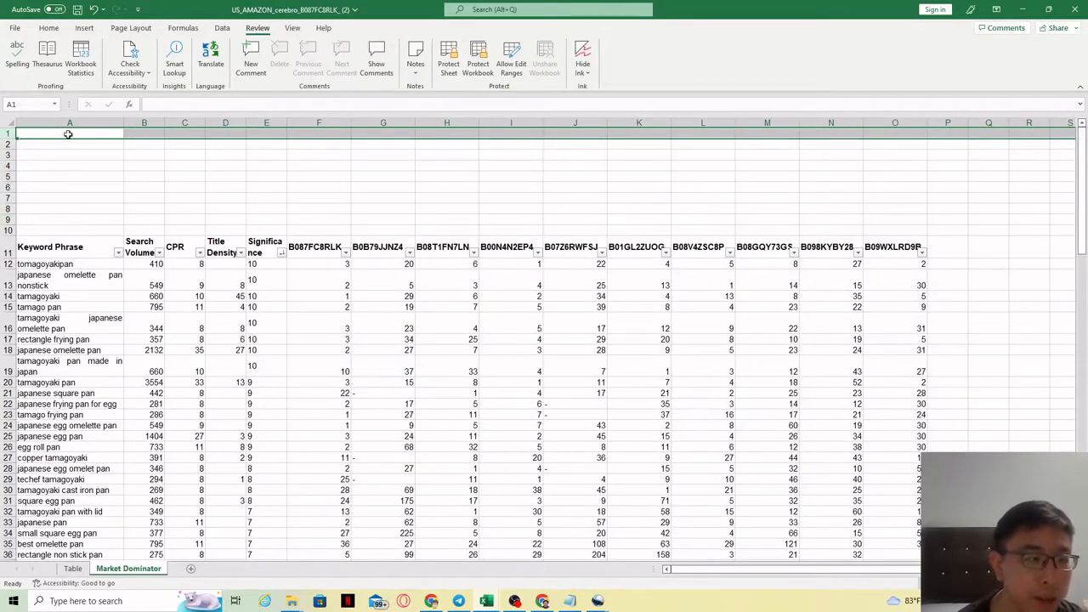
Select ranges in the keyword phrase and search volume columns to examine the data.
left_click_drag(68, 134, 900, 238)
left_click(900, 239)
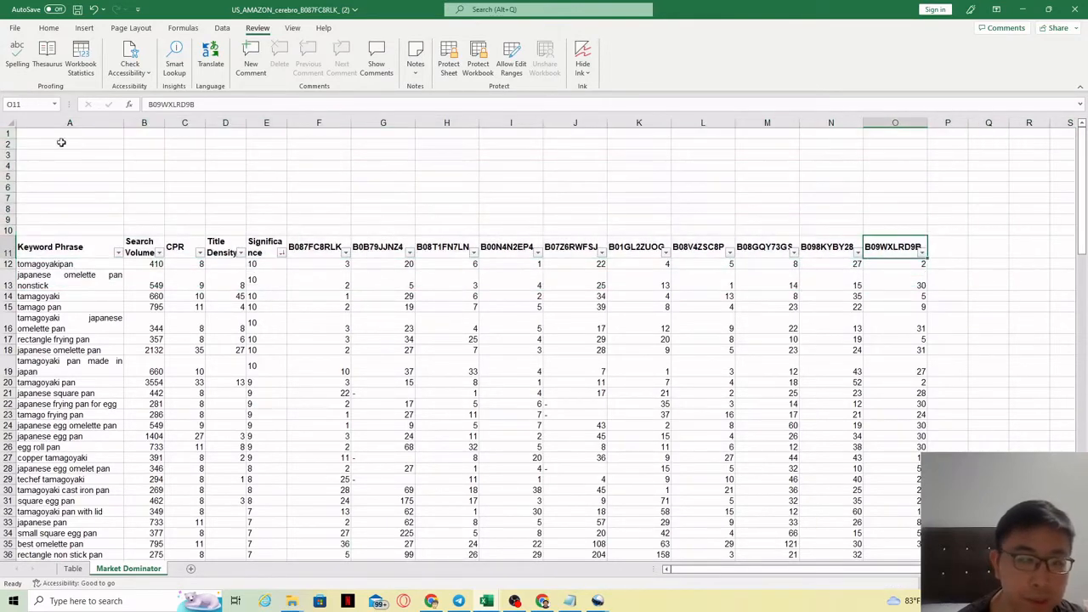
left_click(78, 232)
left_click(76, 219)
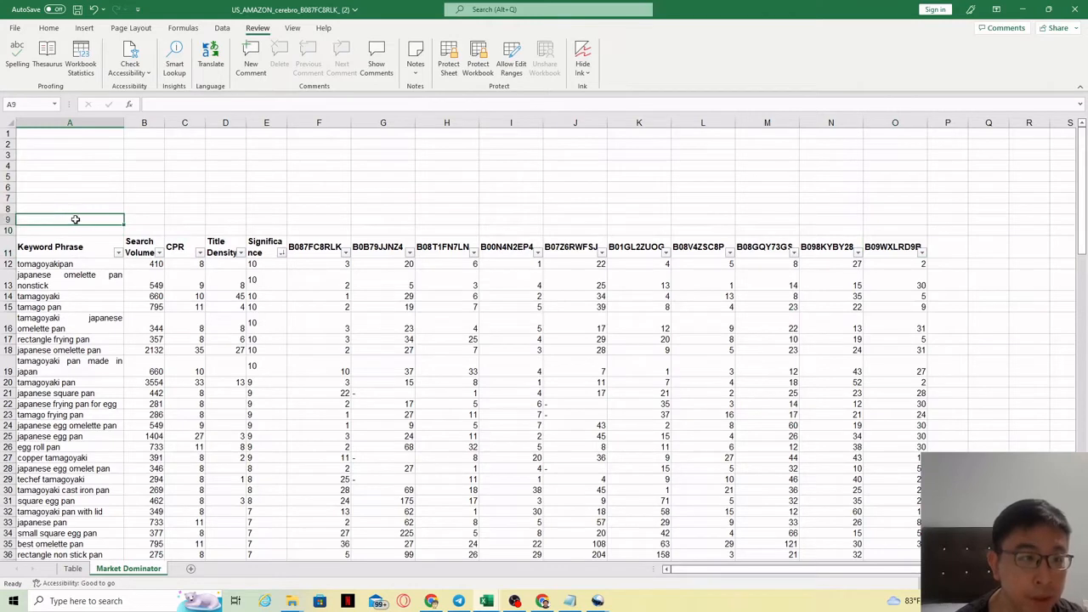
left_click_drag(70, 266, 127, 416)
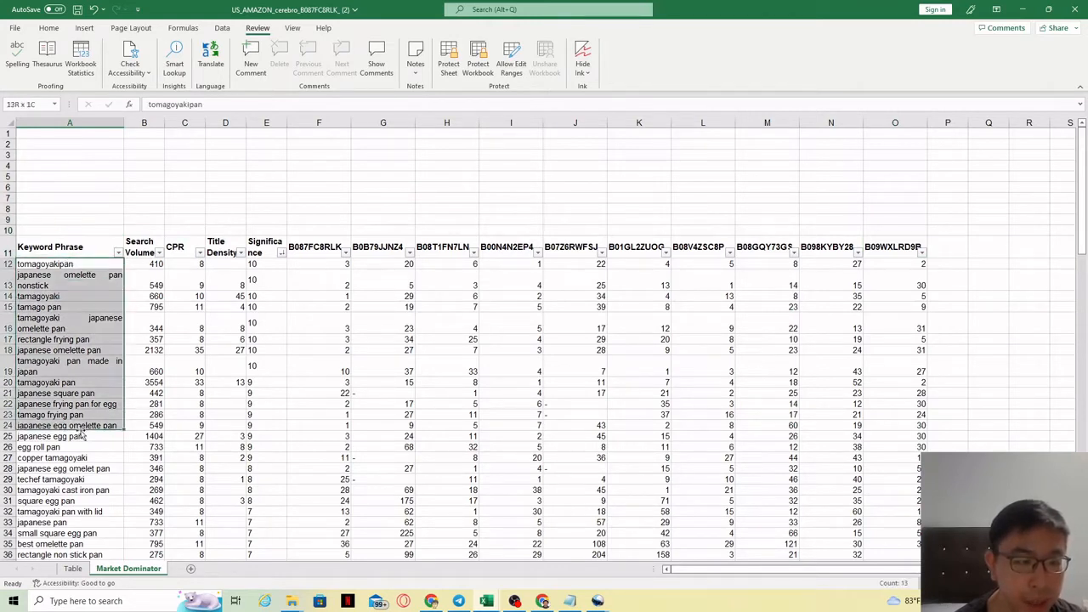
left_click_drag(147, 266, 158, 423)
left_click(109, 425)
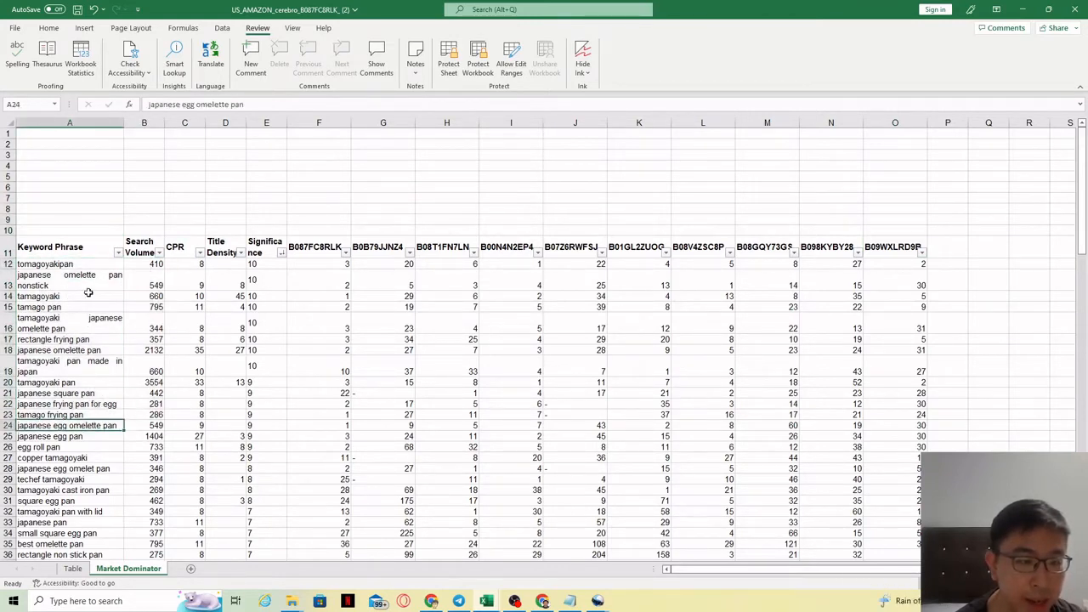
Label cell A9 "No. of KWs".
left_click(51, 230)
left_click(48, 219)
type("No. of K")
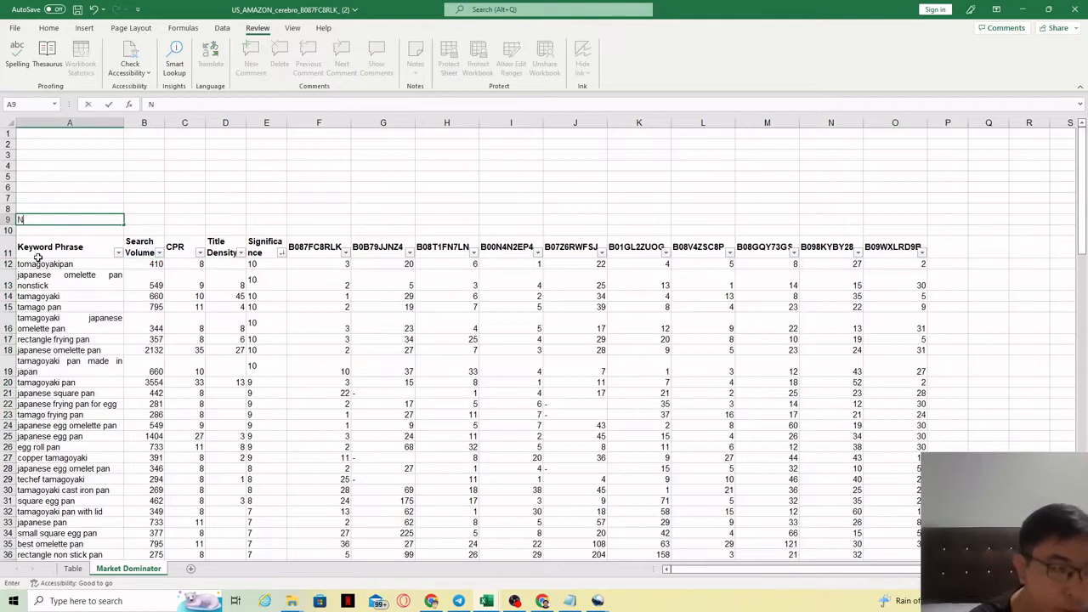
type("Ws")
left_click(80, 248)
Enter a COUNT formula in B9 counting the search volumes in B12:B126.
left_click(145, 219)
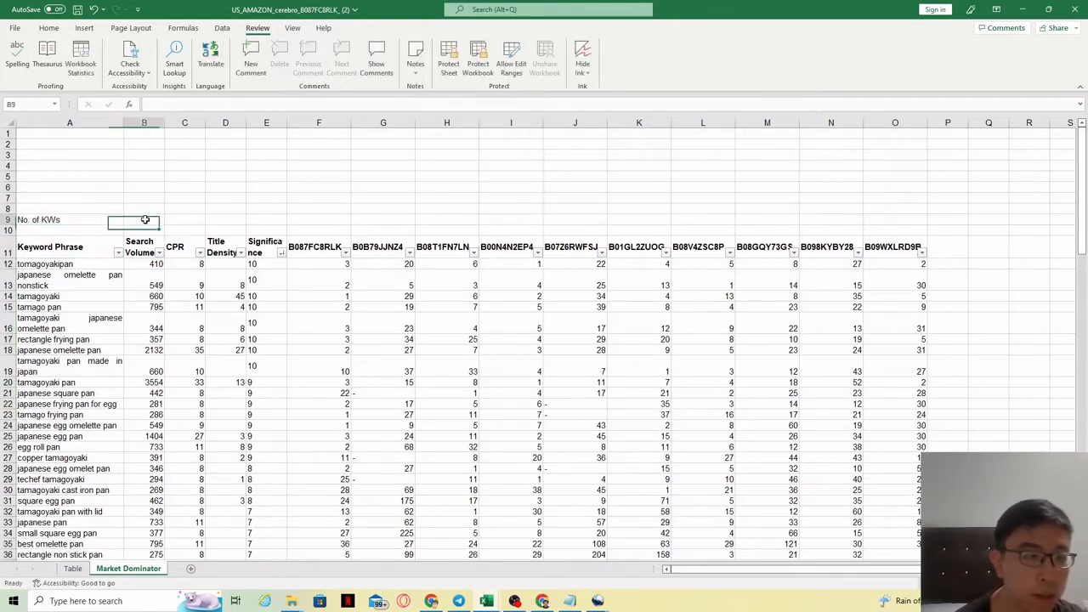
type("=c")
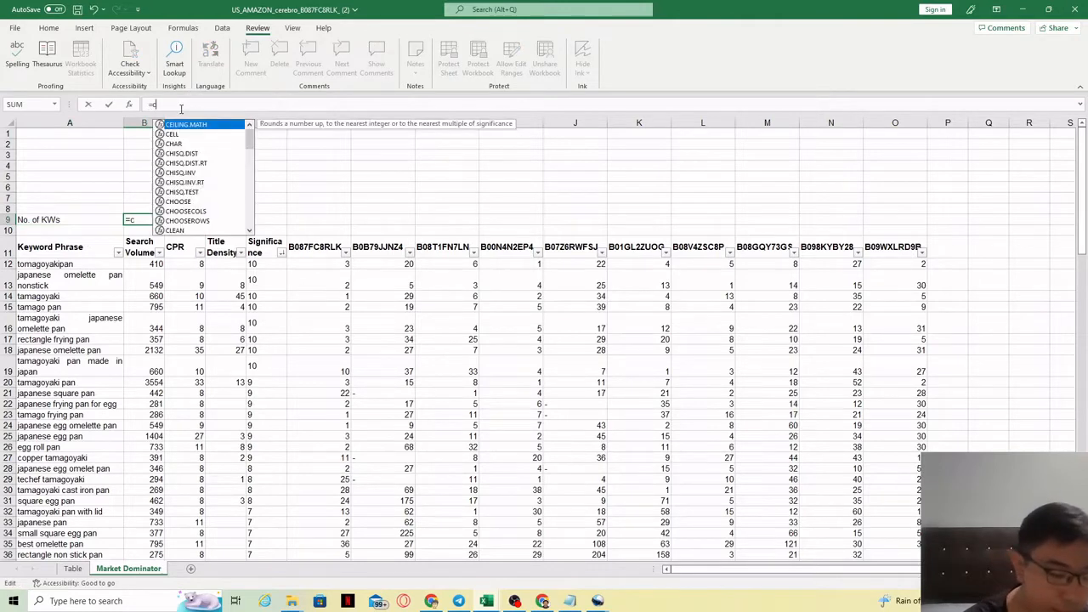
type("ount(")
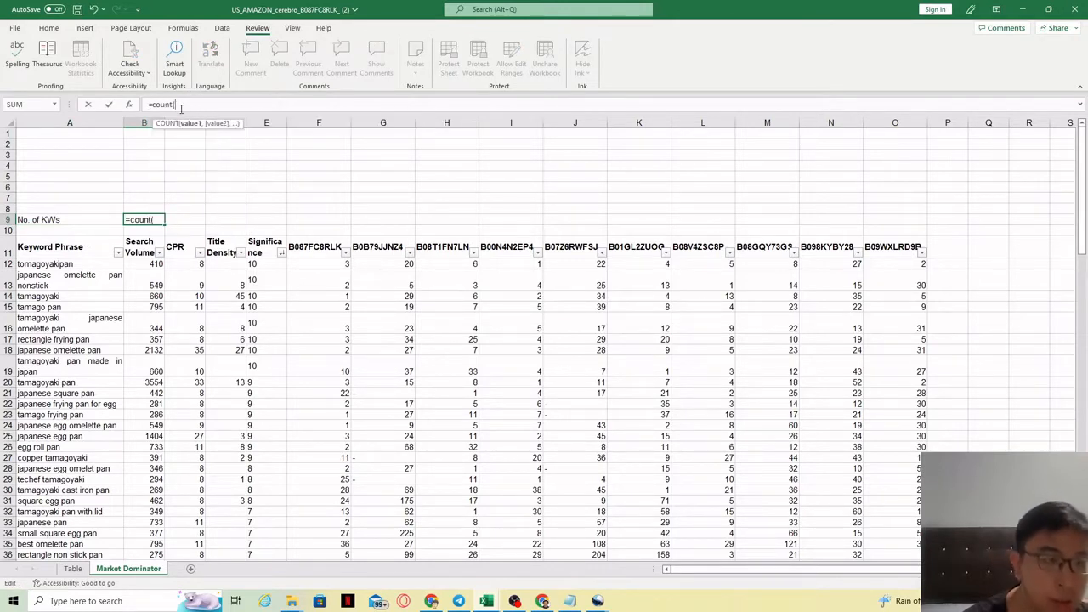
left_click_drag(147, 262, 150, 543)
type(")")
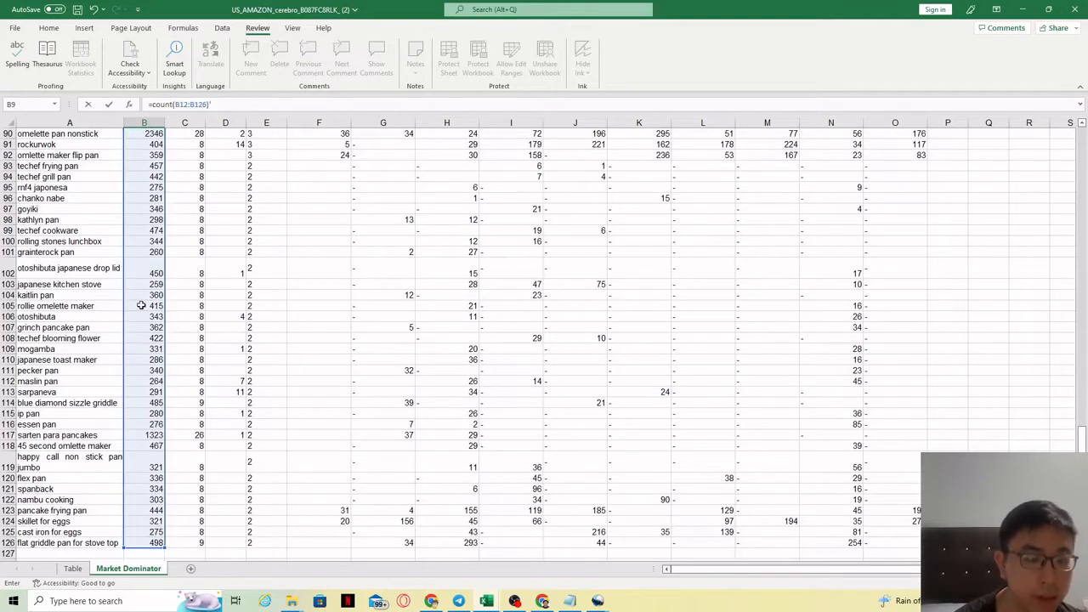
type("'")
key("Return")
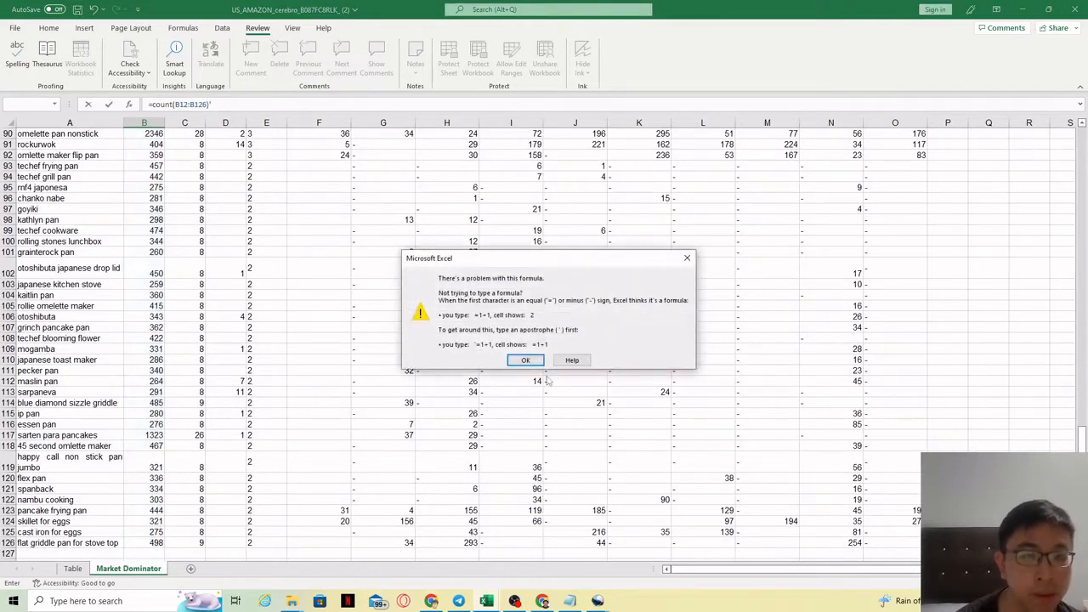
left_click(525, 361)
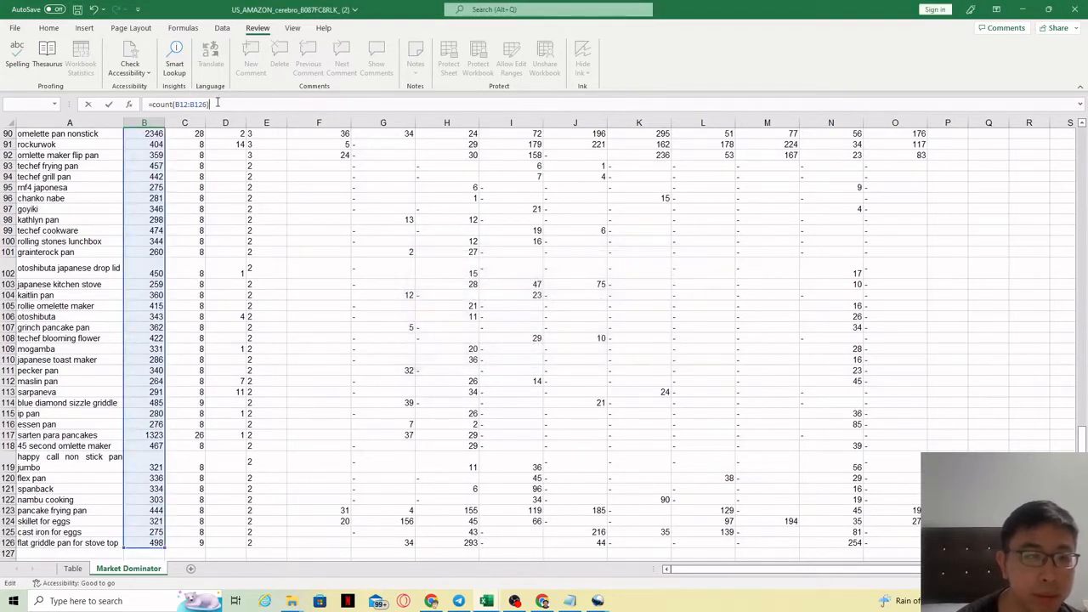
key("Return")
Label cell A10 "Sum of SV".
left_click_drag(1084, 267, 1082, 225)
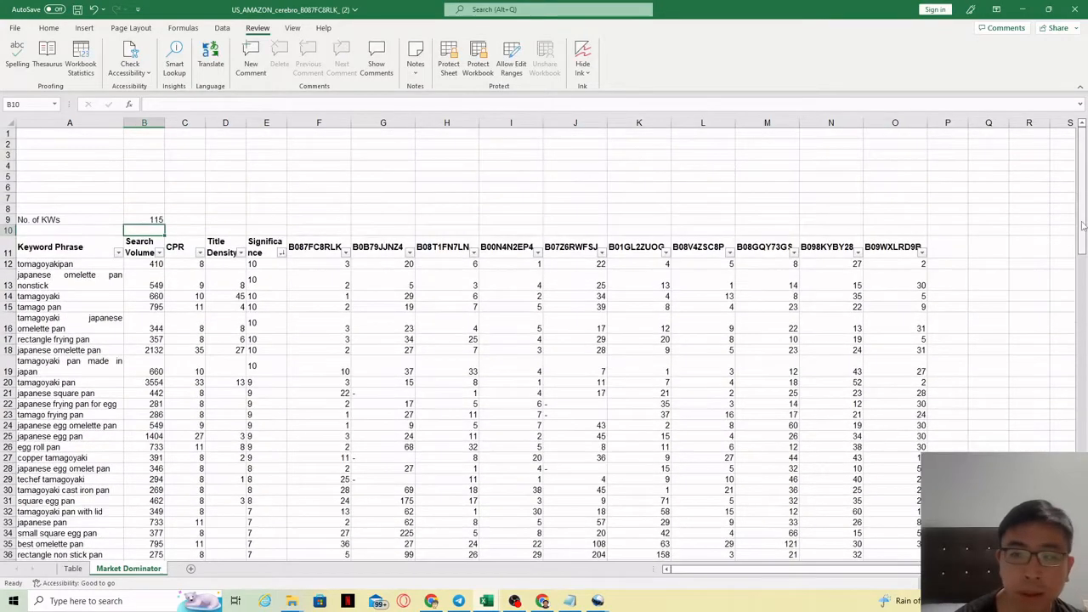
left_click(158, 220)
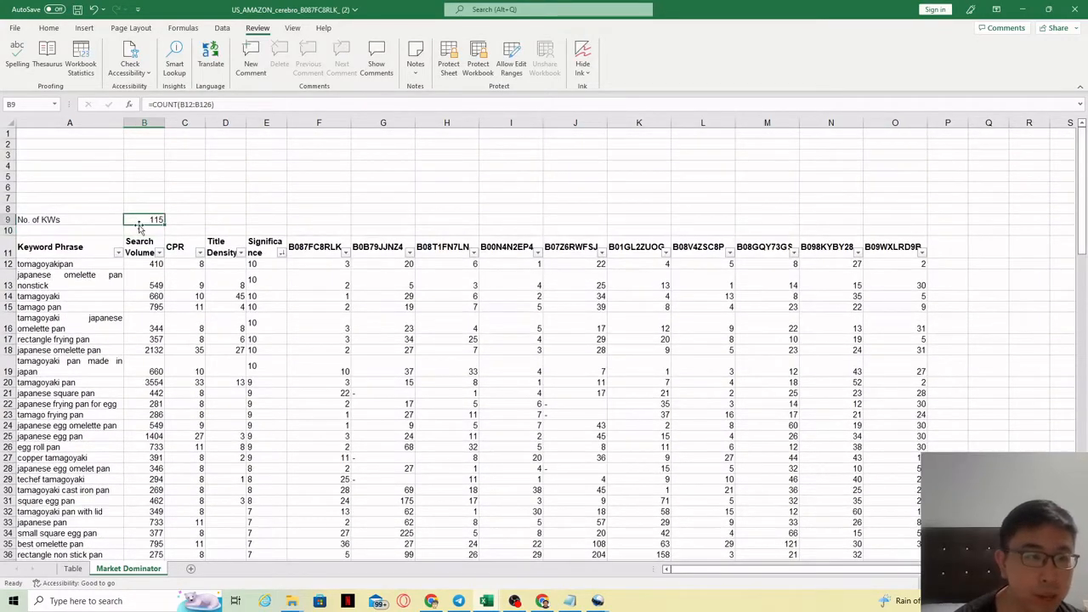
left_click(79, 230)
type("Sum of SV")
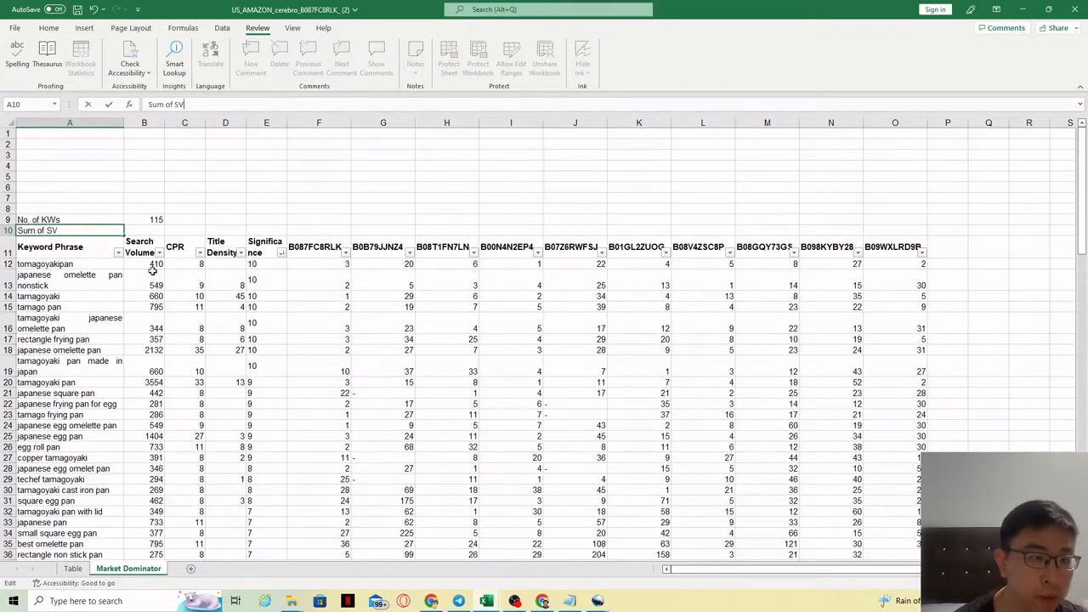
left_click_drag(153, 264, 137, 427)
left_click(88, 405)
Enter a SUM formula in B10 totalling the search volumes in B12:B126.
left_click(64, 230)
left_click(146, 222)
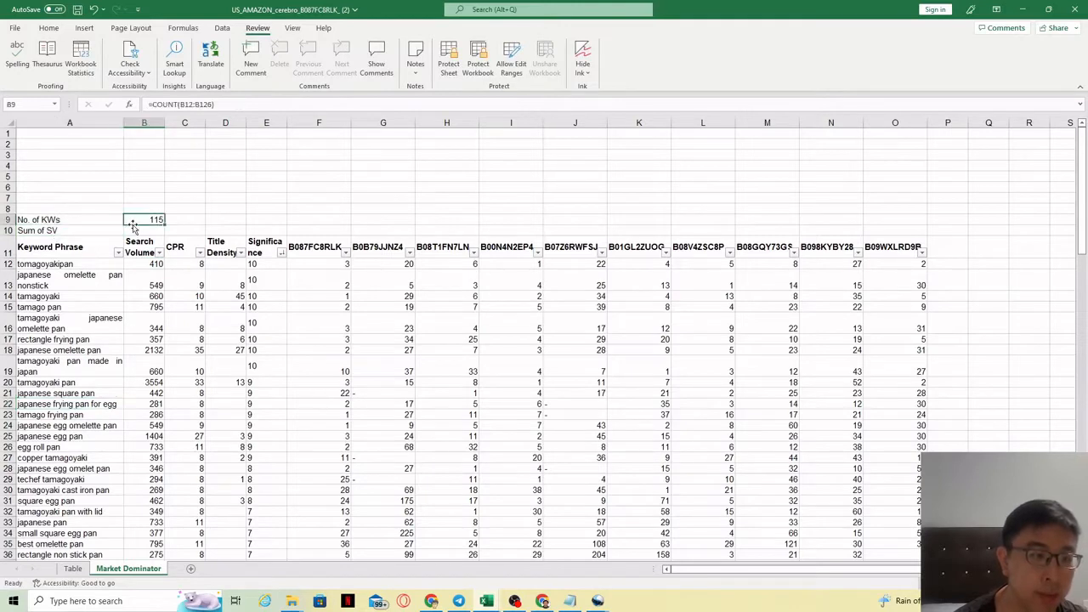
left_click(150, 230)
left_click(182, 104)
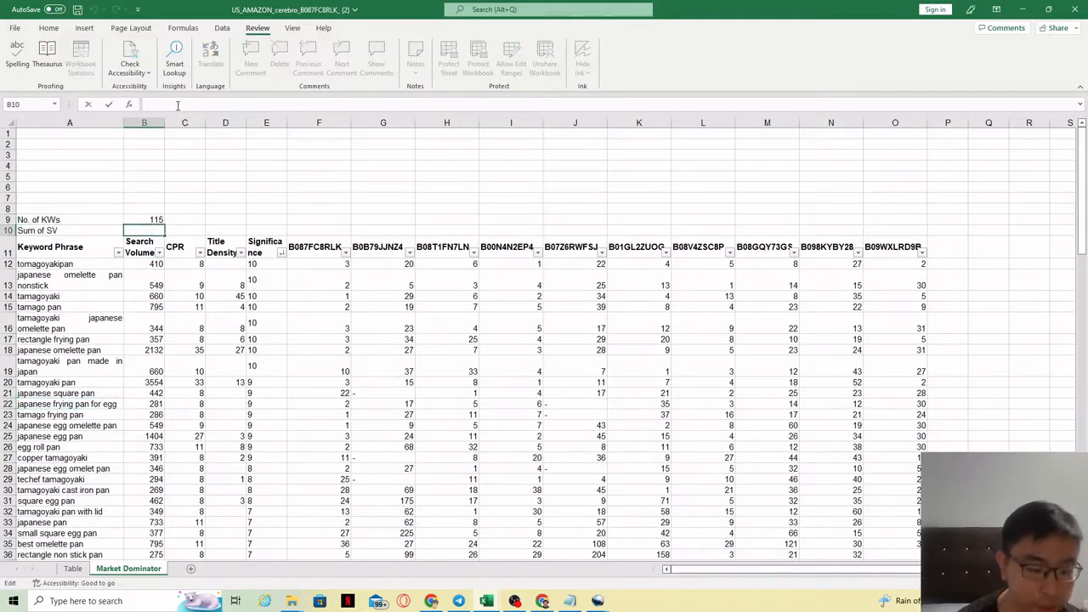
type("=sum")
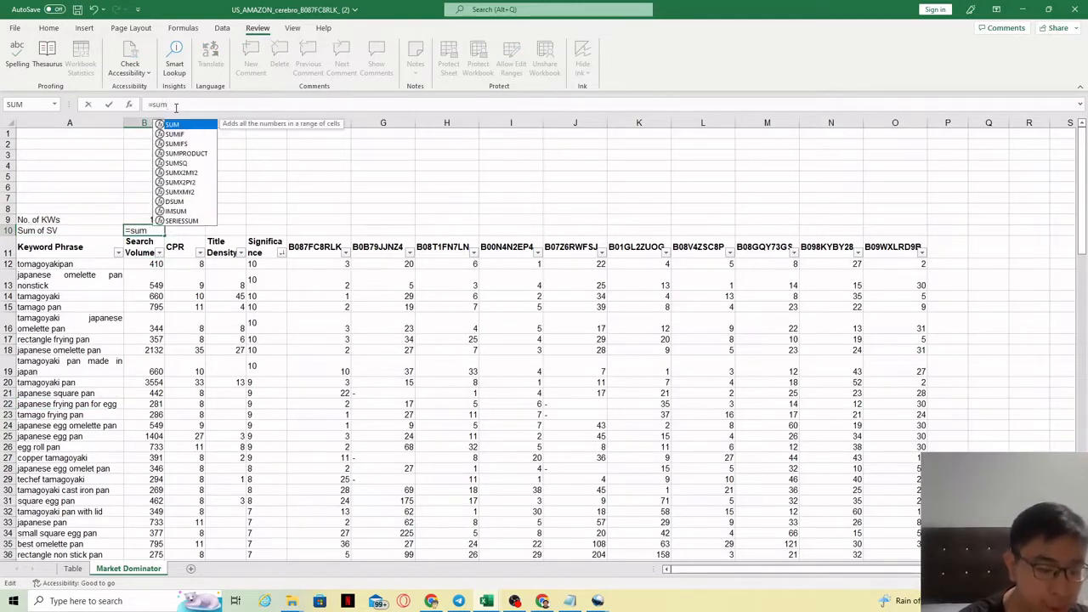
type("(")
left_click_drag(155, 265, 161, 542)
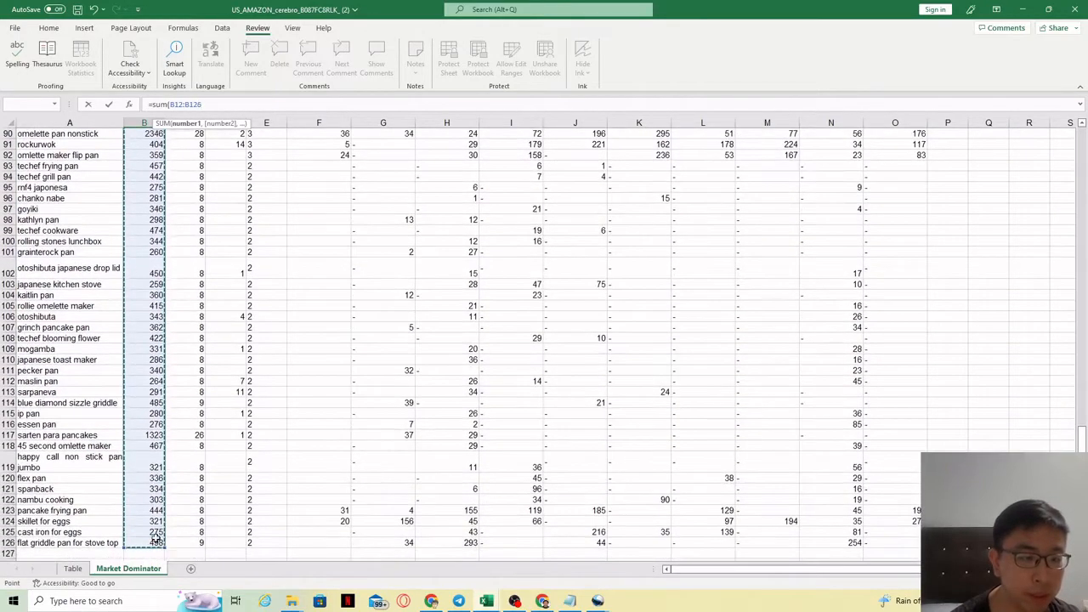
type(")")
key("Return")
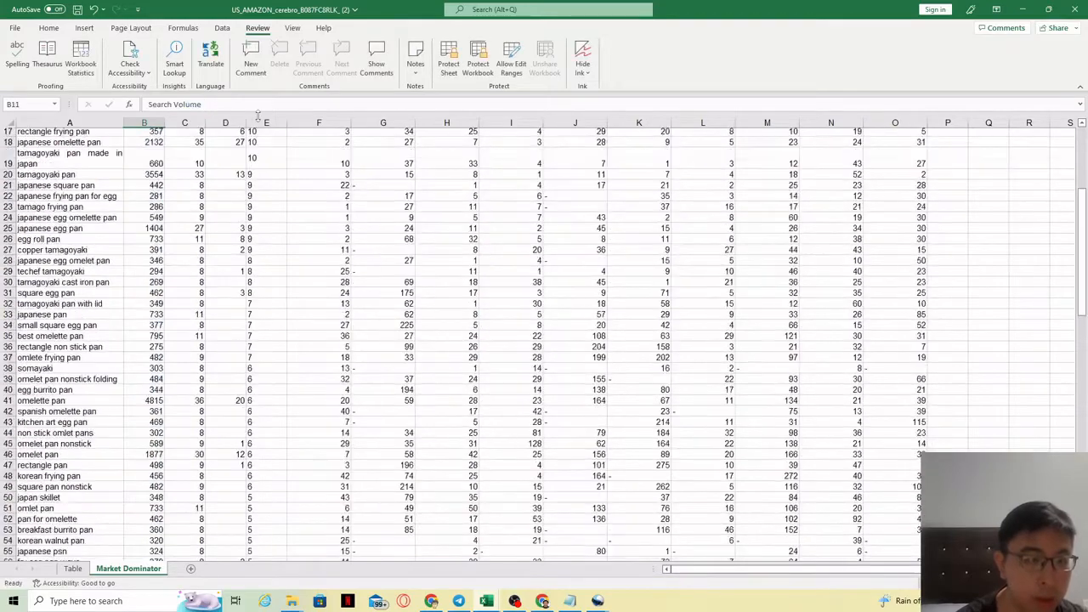
Review the COUNT and SUM formulas and the competitor ASIN ranking columns.
scroll(977, 229, "up", 4)
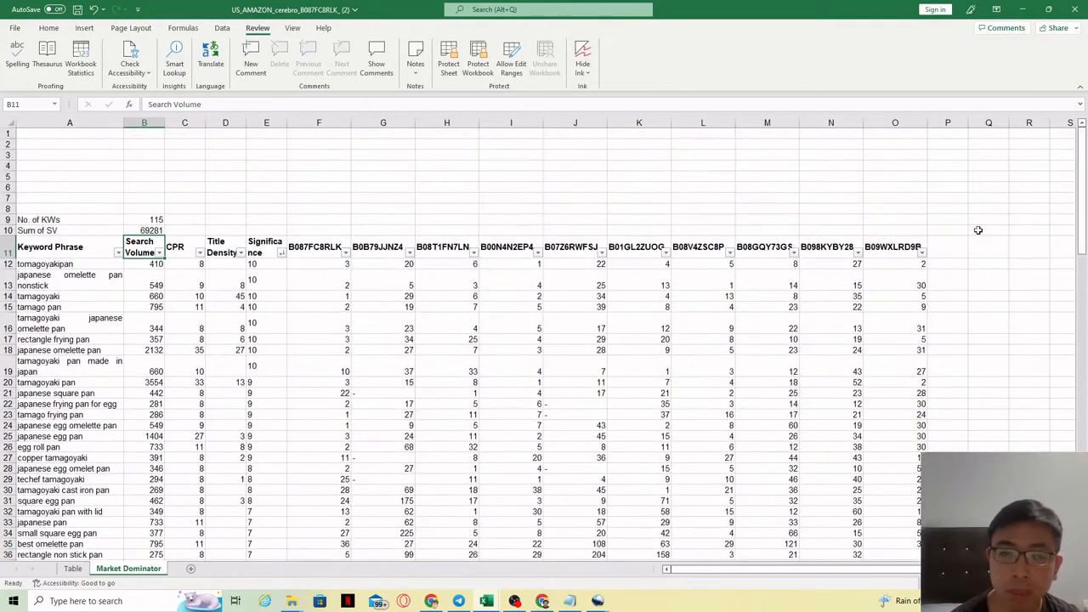
left_click(149, 220)
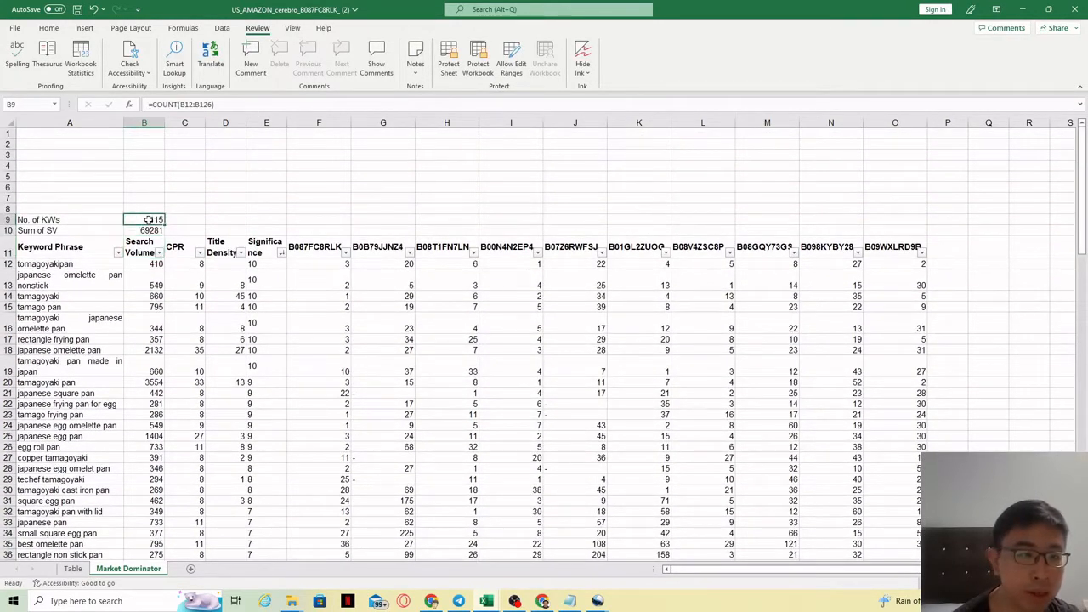
left_click(146, 231)
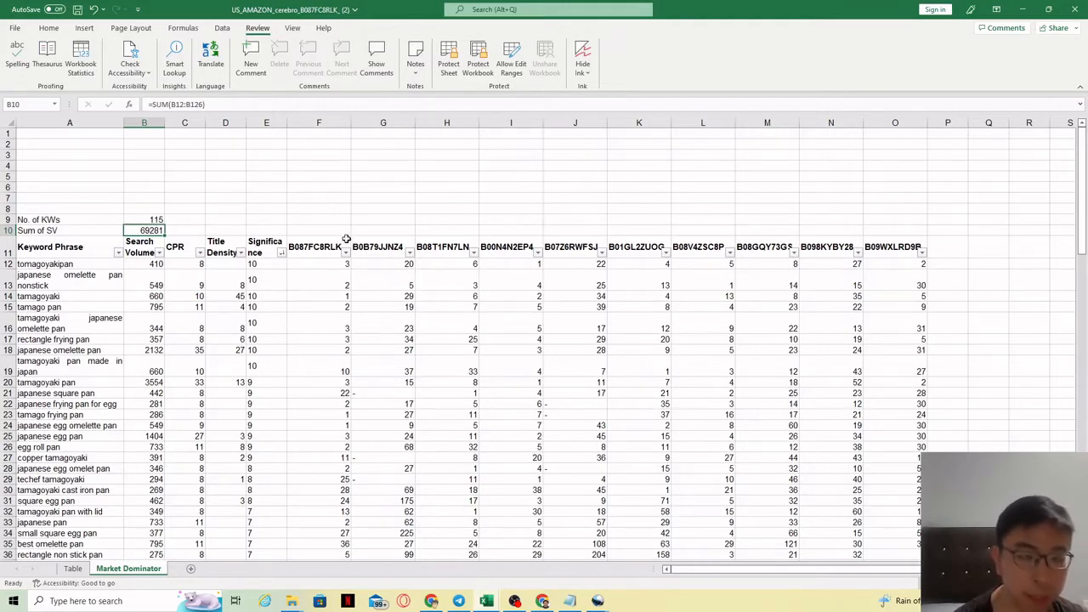
left_click_drag(317, 234, 888, 230)
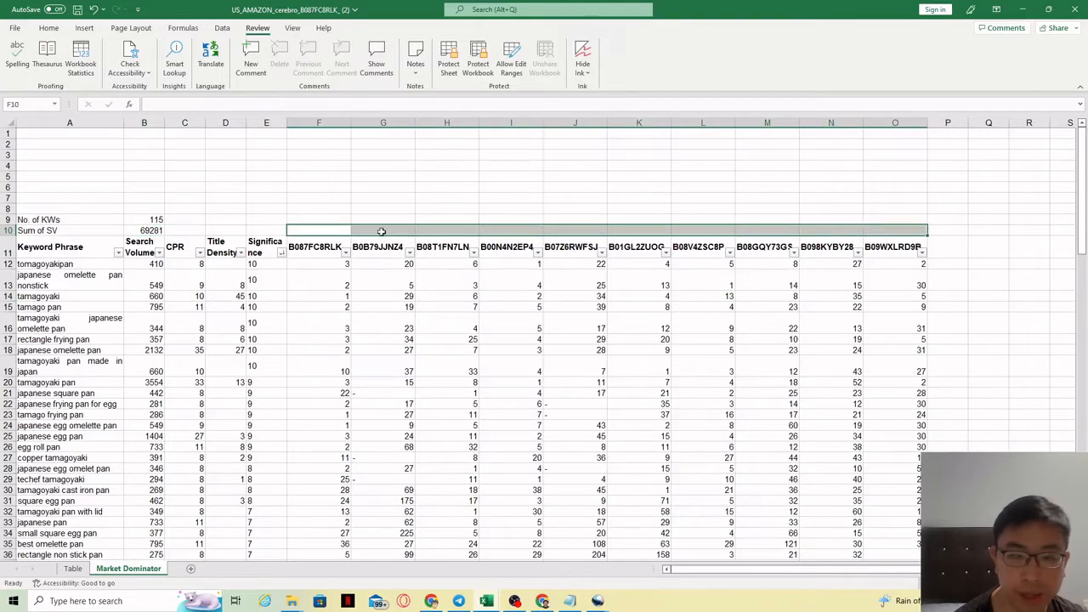
left_click_drag(299, 248, 904, 446)
left_click(365, 300)
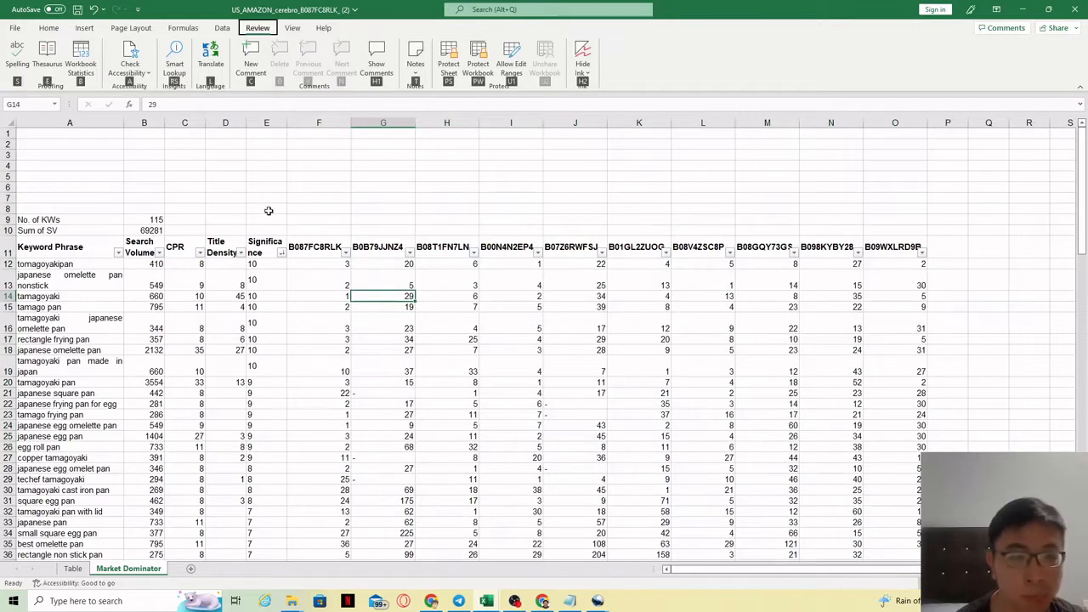
left_click(270, 211)
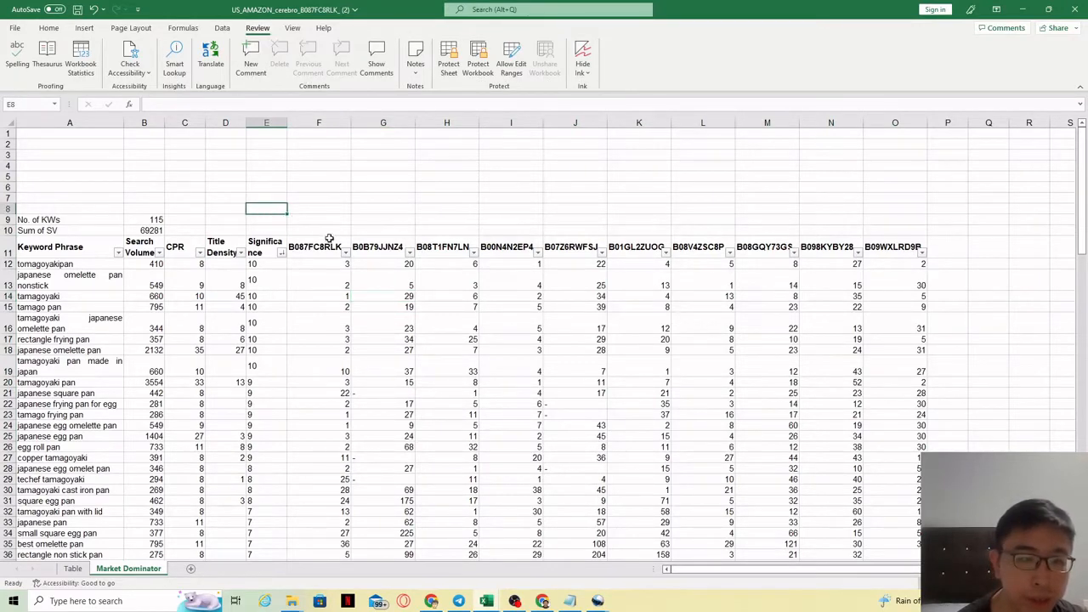
left_click_drag(316, 247, 318, 544)
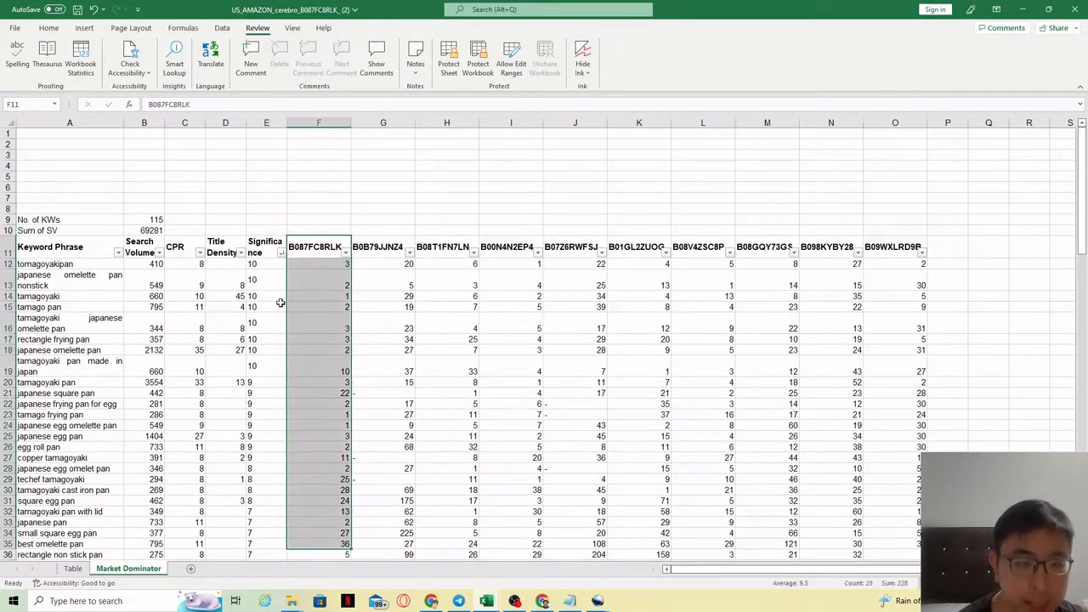
Label cell E10 "No. of KW" and cell E9 "% of KWs".
left_click(262, 232)
type("No. of KW")
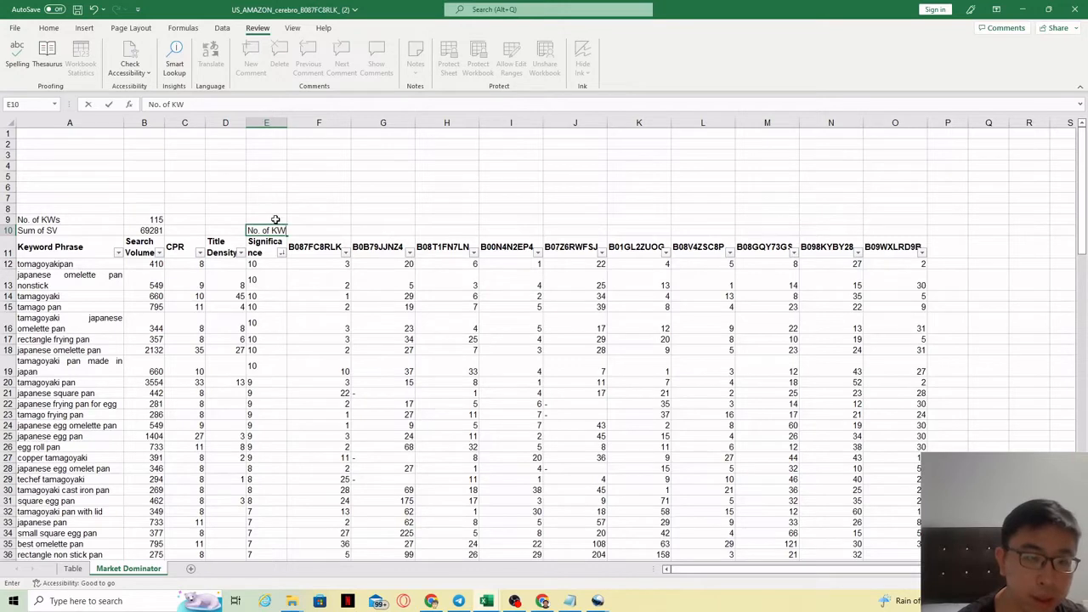
left_click(272, 220)
type("%")
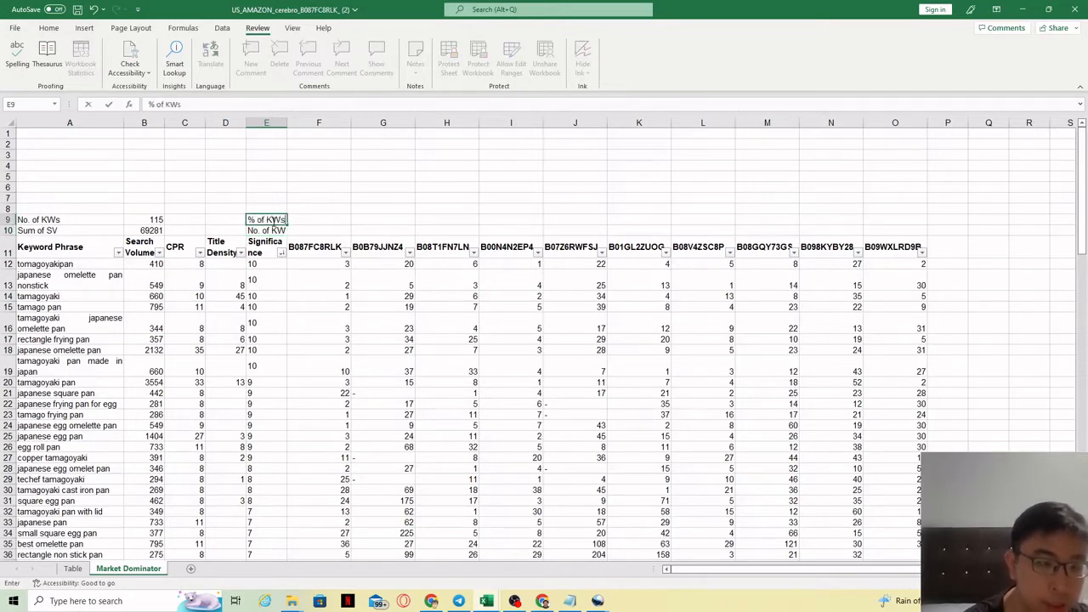
type(" of KWs")
key("Return")
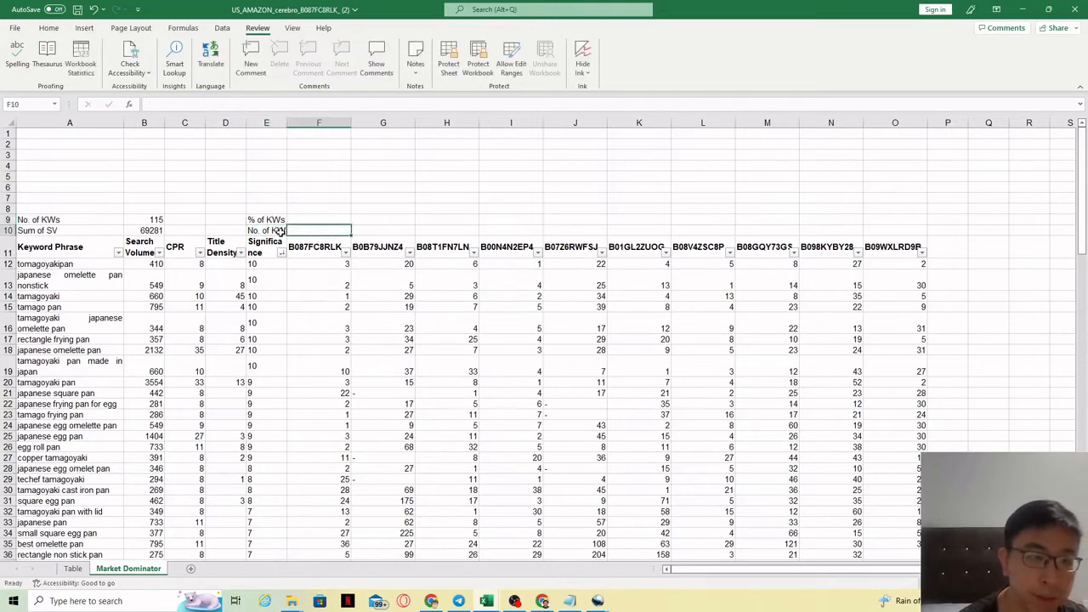
Change the E10 label to "No. of KW on Page 1".
left_click(188, 104)
type("on PAg")
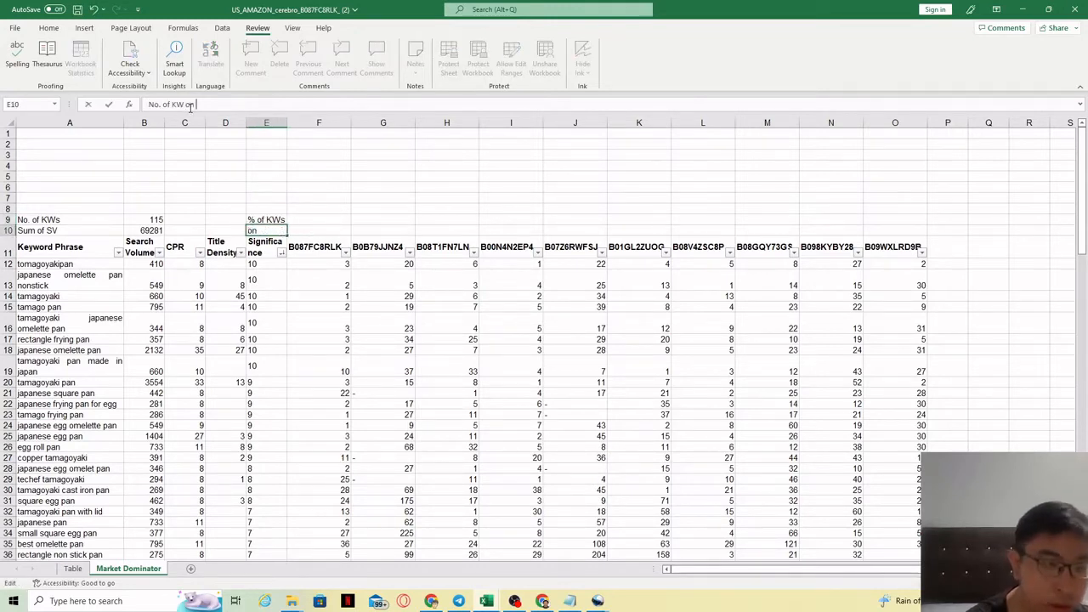
key("BackSpace")
key("BackSpace")
type("age 1")
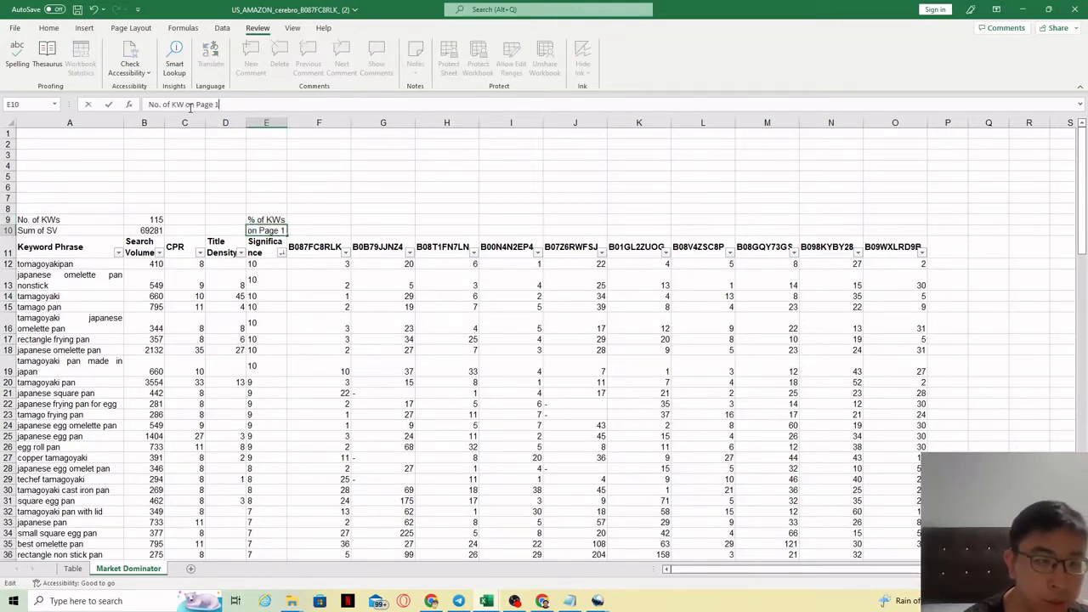
left_click(363, 229)
left_click(275, 220)
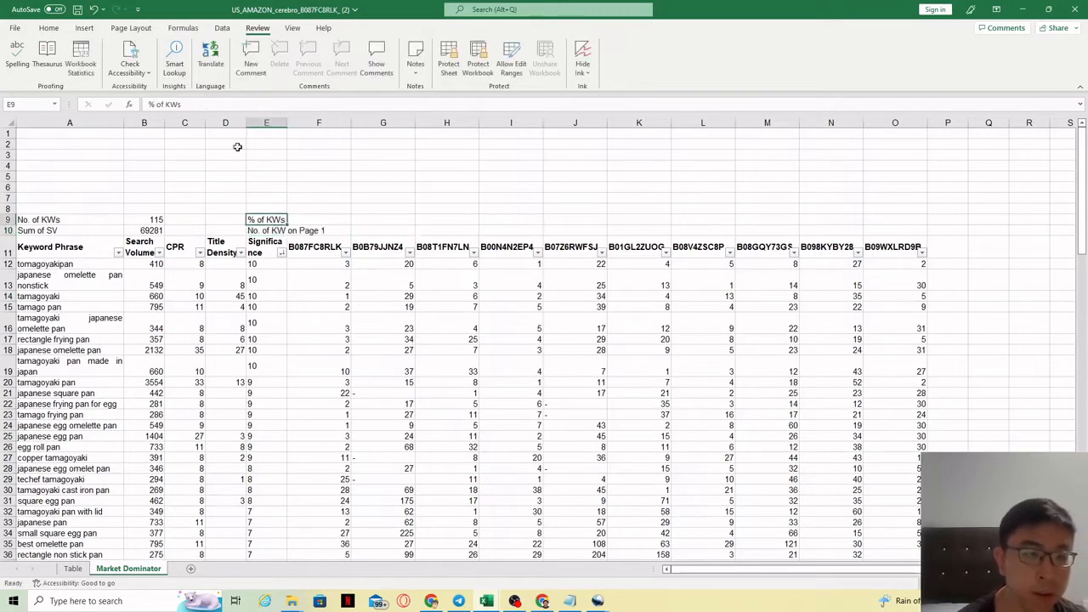
Rename the E9 label to "% of KWs on page 1".
left_click(196, 102)
type("on pAge")
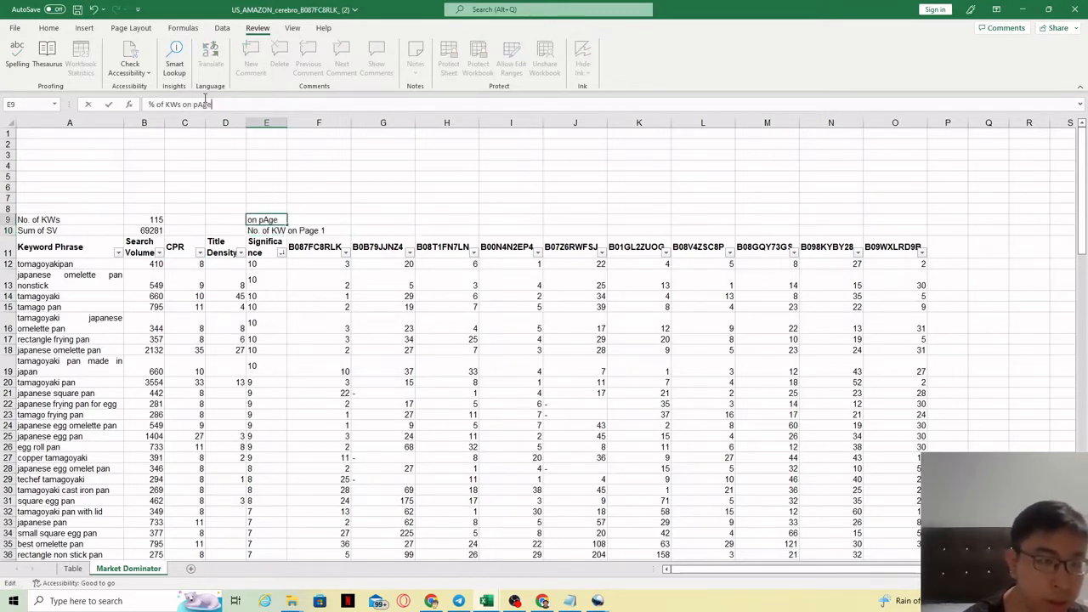
key("BackSpace")
key("BackSpace")
key("BackSpace")
type("age 1")
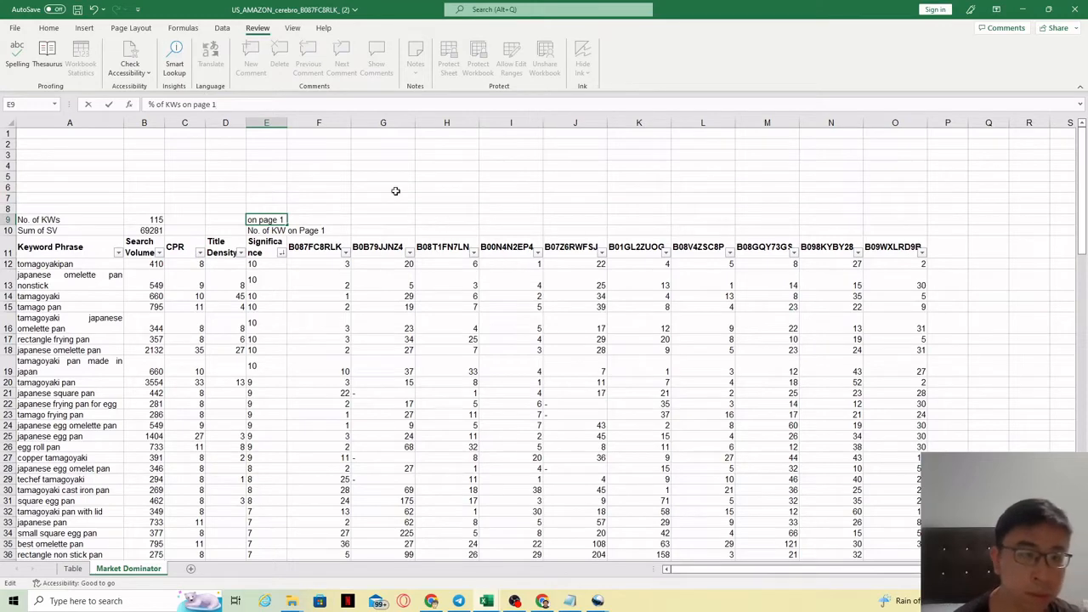
left_click(391, 188)
Wrap the text of the E9:E10 labels and widen column E to fit them.
left_click(271, 220)
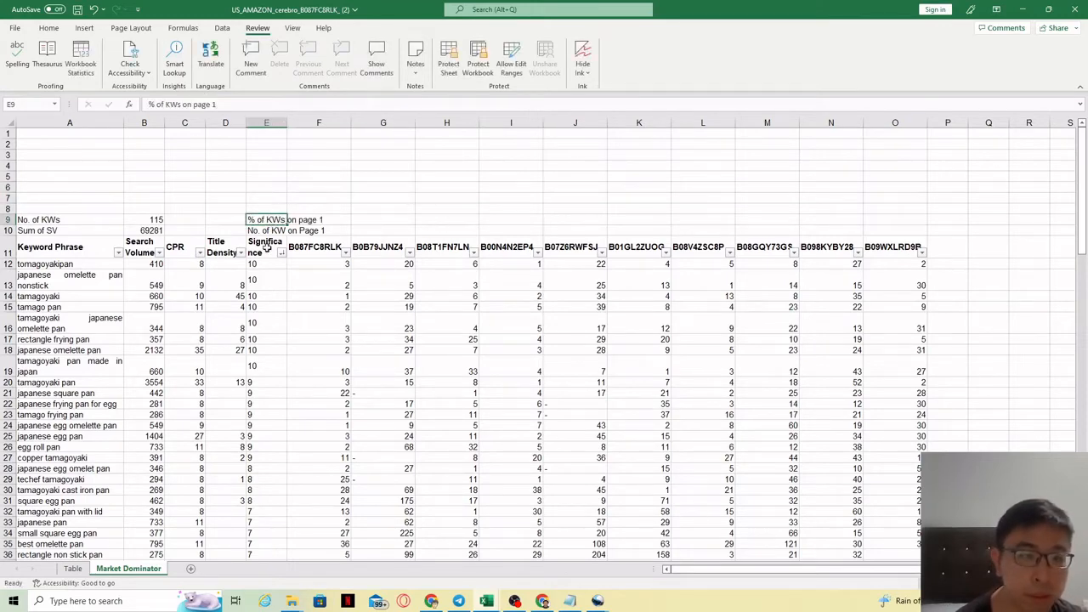
left_click_drag(267, 221, 268, 231)
left_click(48, 28)
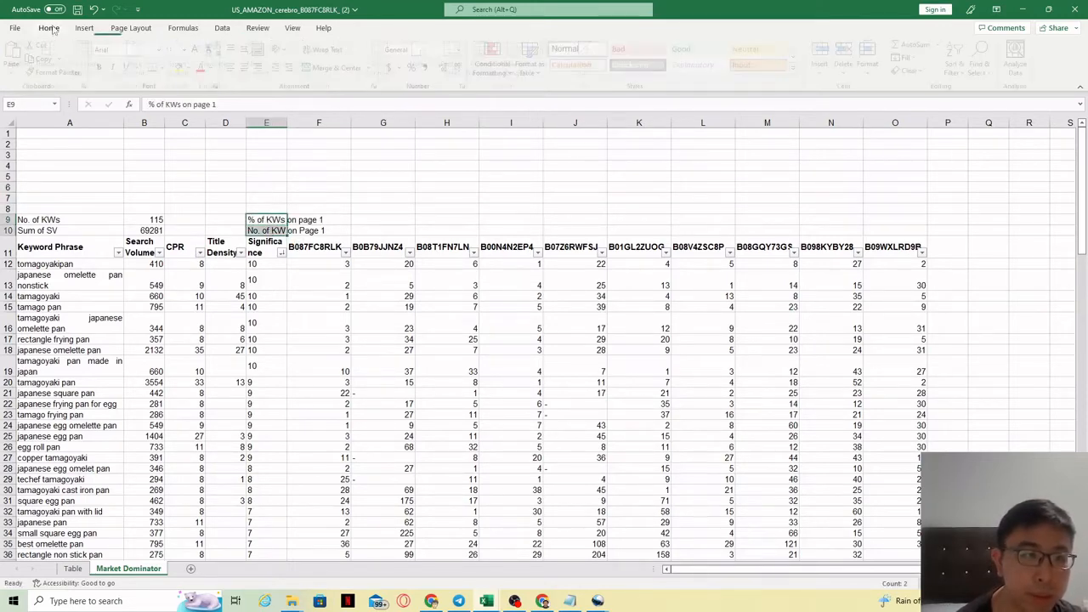
left_click(327, 50)
left_click(345, 257)
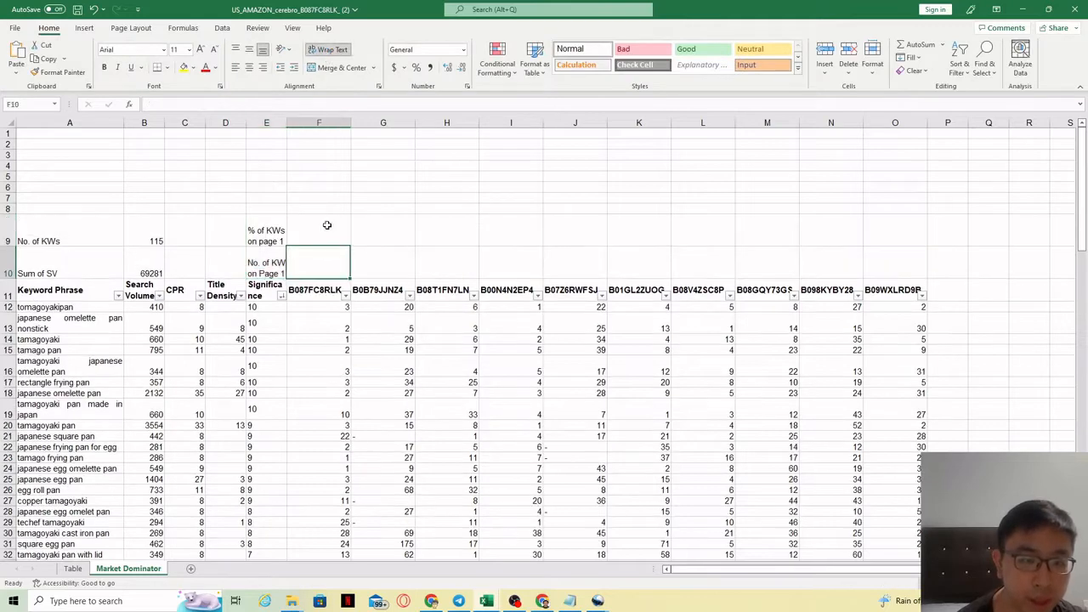
left_click_drag(287, 122, 312, 122)
left_click(281, 256)
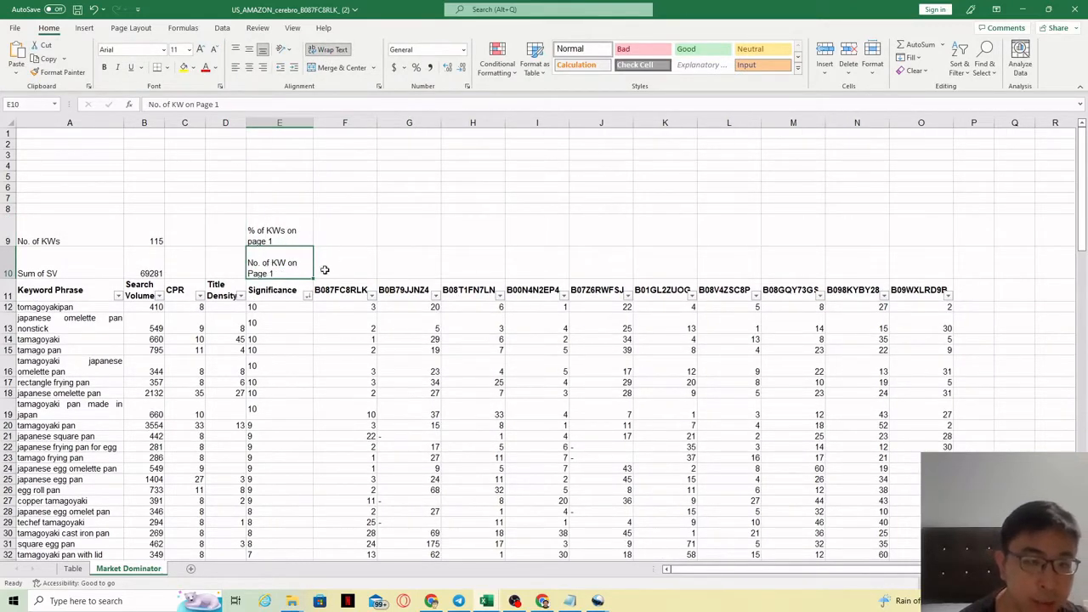
Enter a COUNTIF formula in F10 counting rankings in F12:F126 below 45.
left_click_drag(362, 311, 357, 543)
left_click(346, 292)
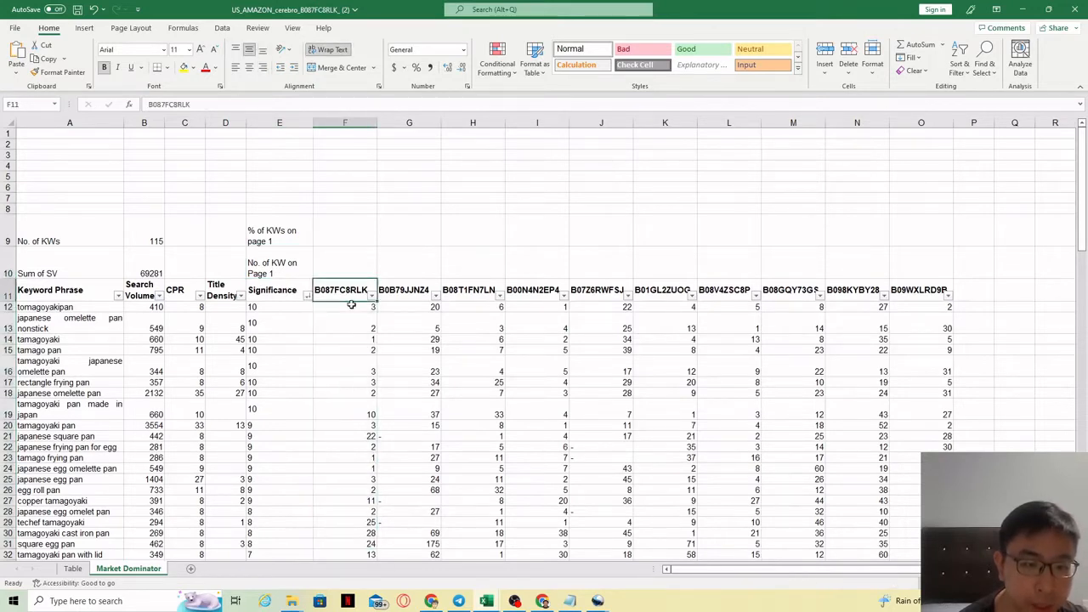
left_click(343, 272)
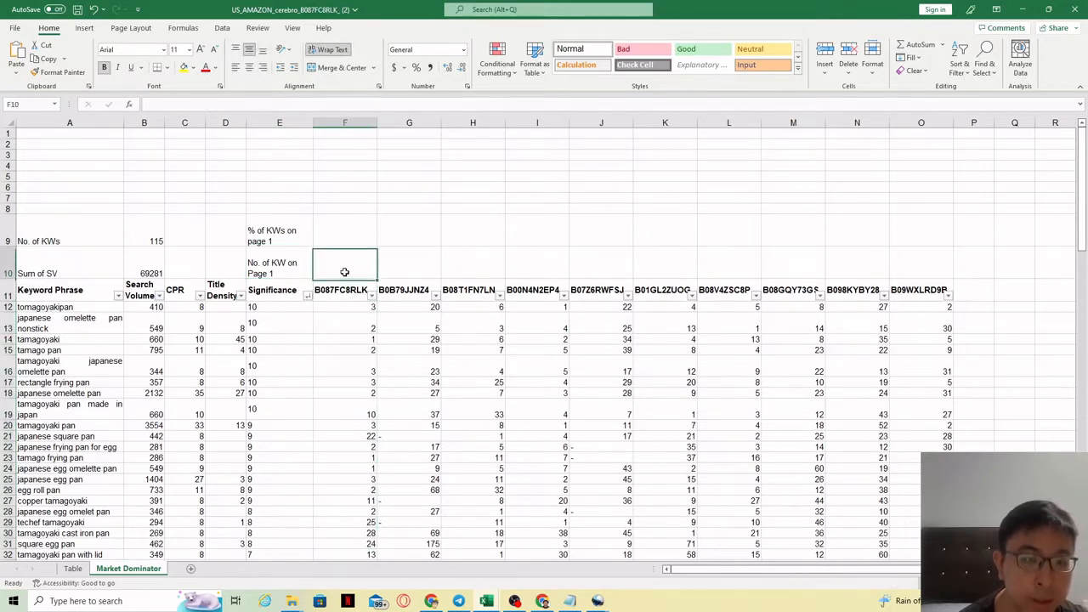
left_click(230, 101)
type("=counti")
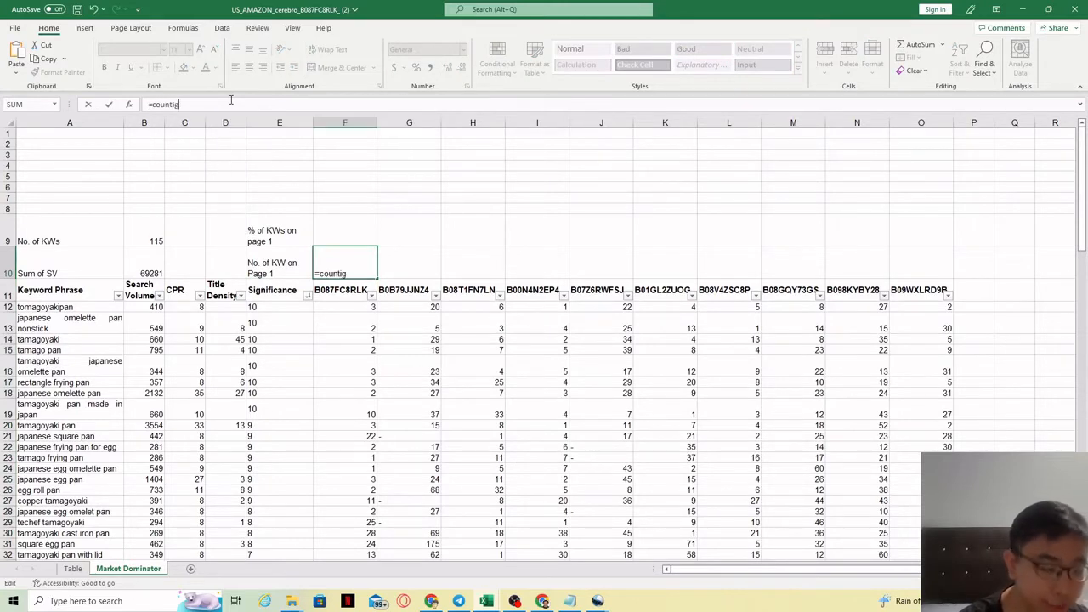
type("f(")
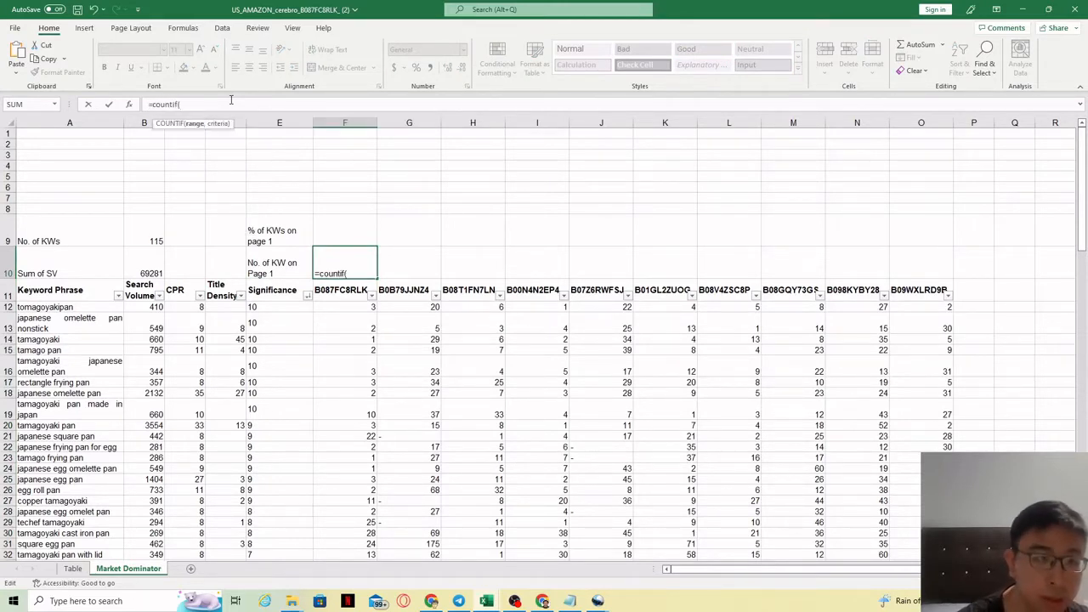
left_click_drag(340, 309, 334, 541)
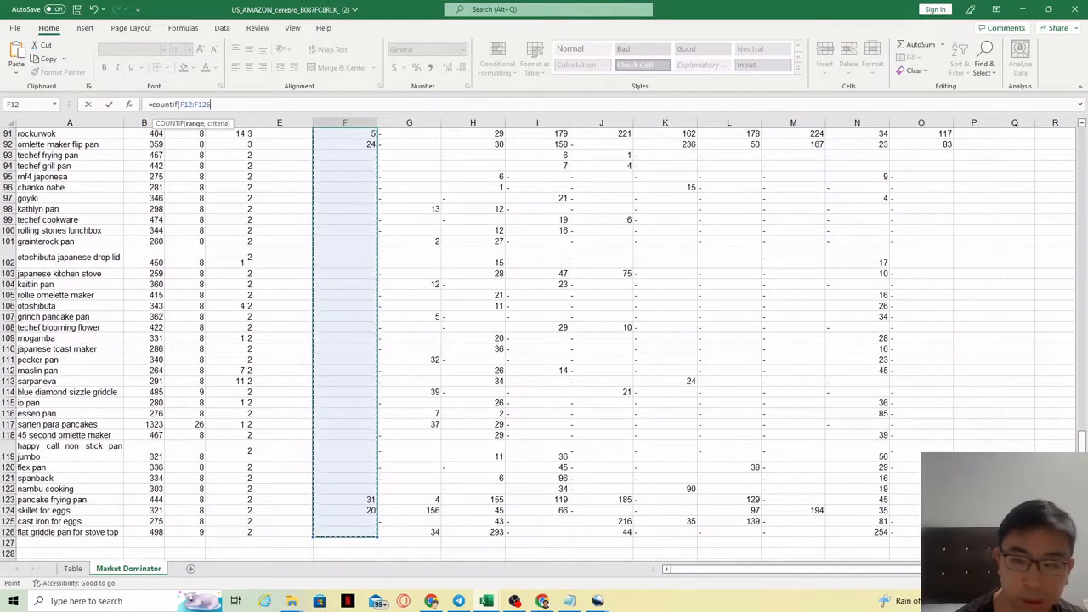
left_click_drag(1082, 493, 1082, 187)
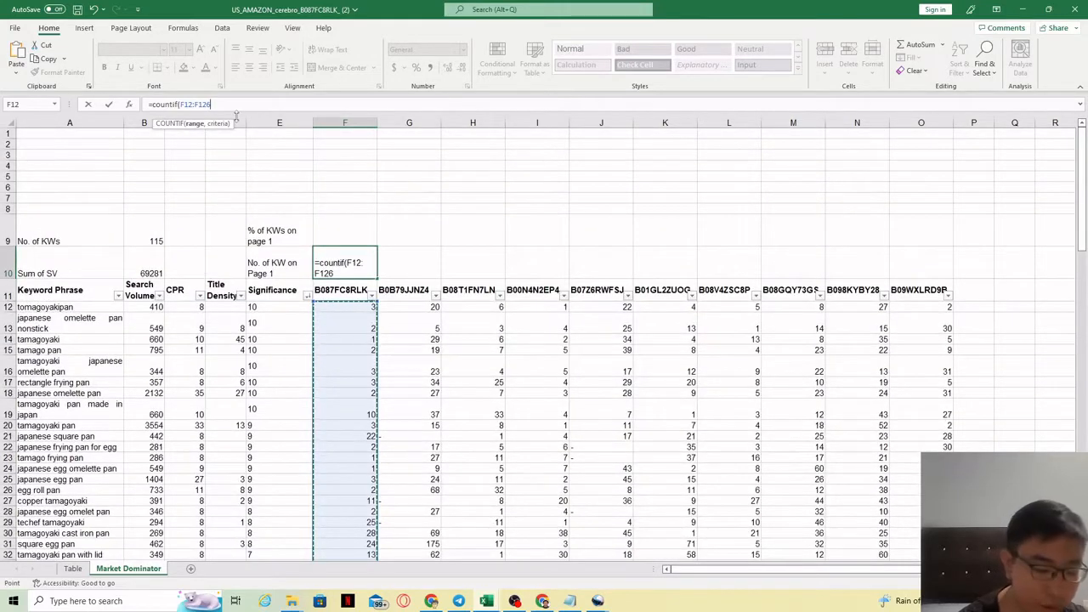
type(",\"")
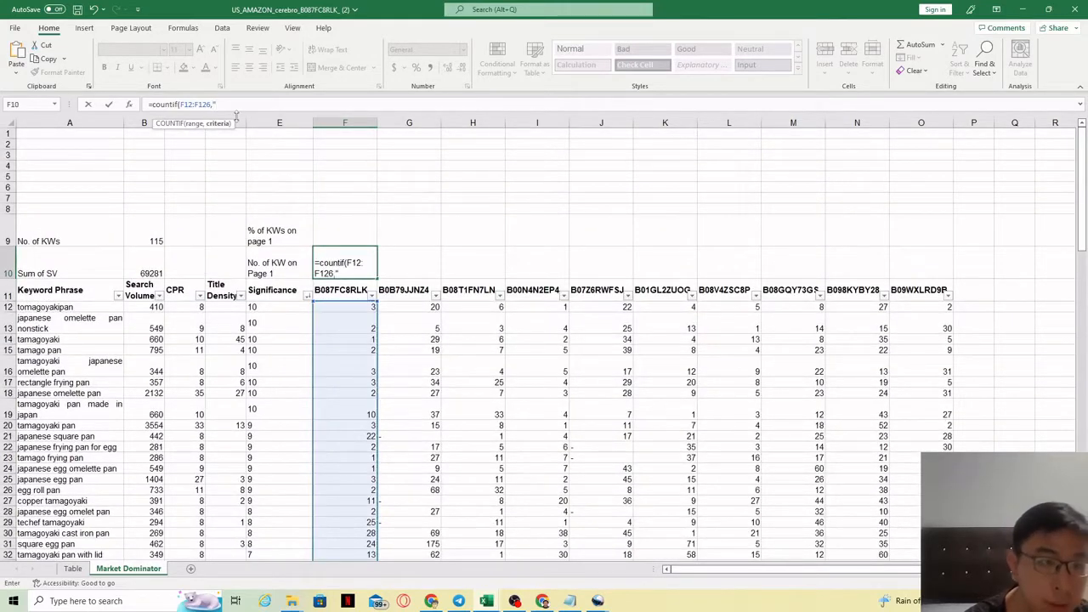
type("<45")
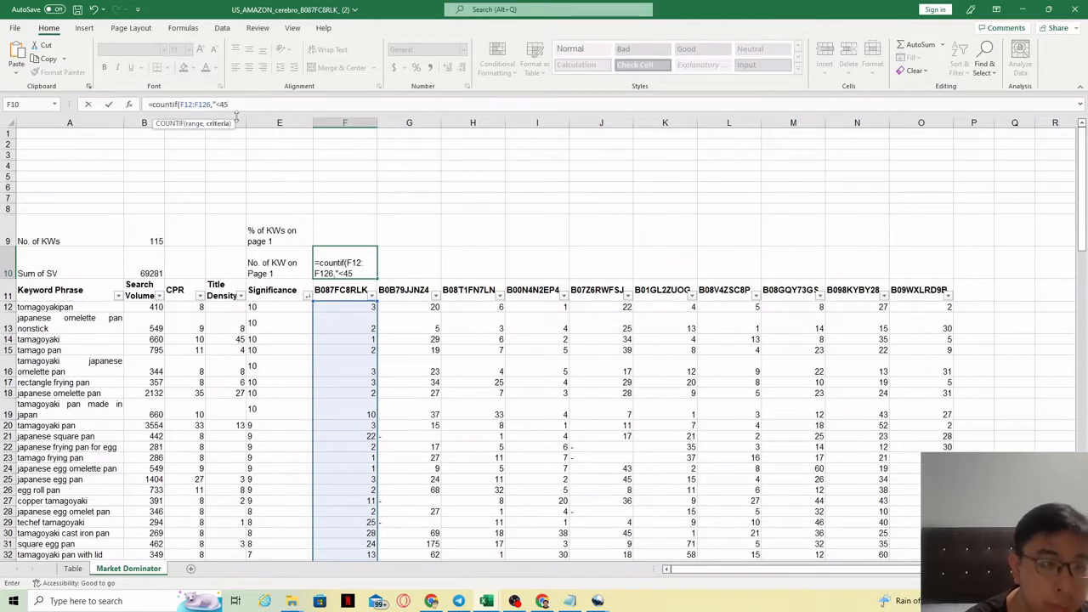
type("\")")
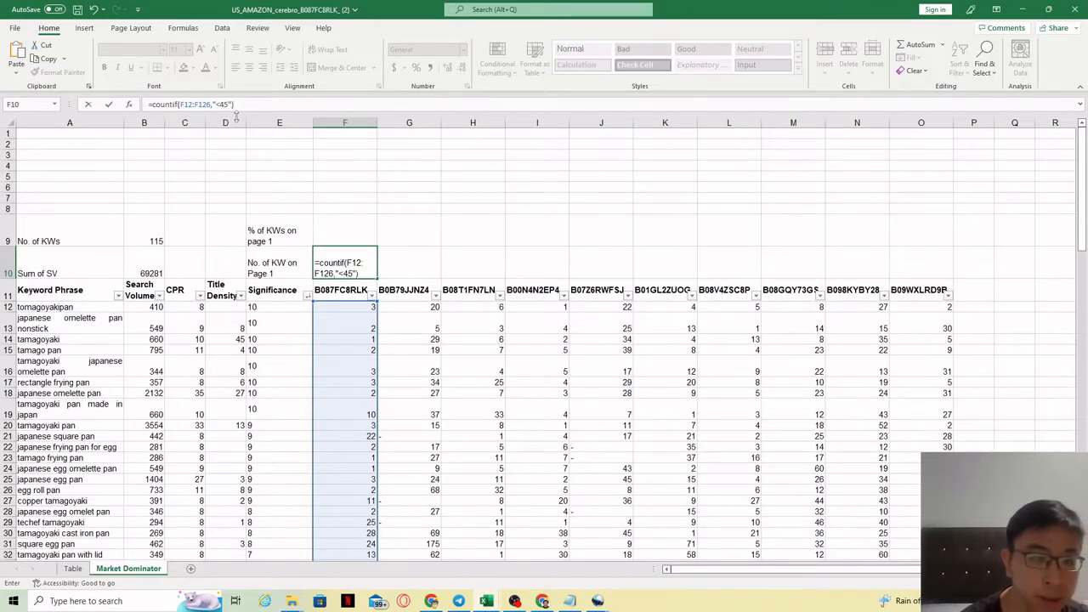
key("Return")
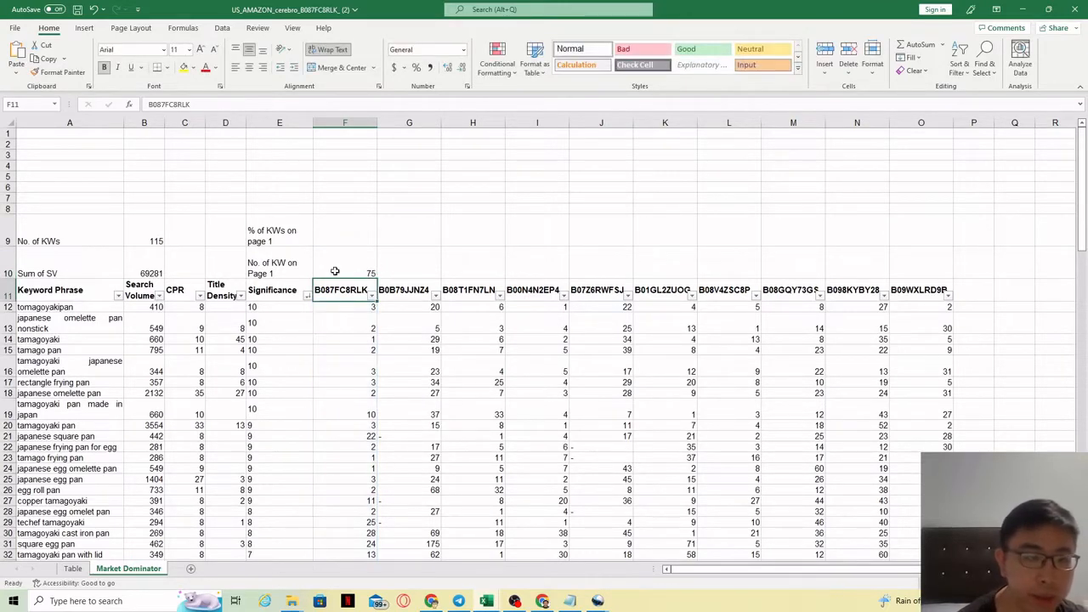
Fill the F10 COUNTIF formula across to O10 for every competitor ASIN.
left_click(361, 269)
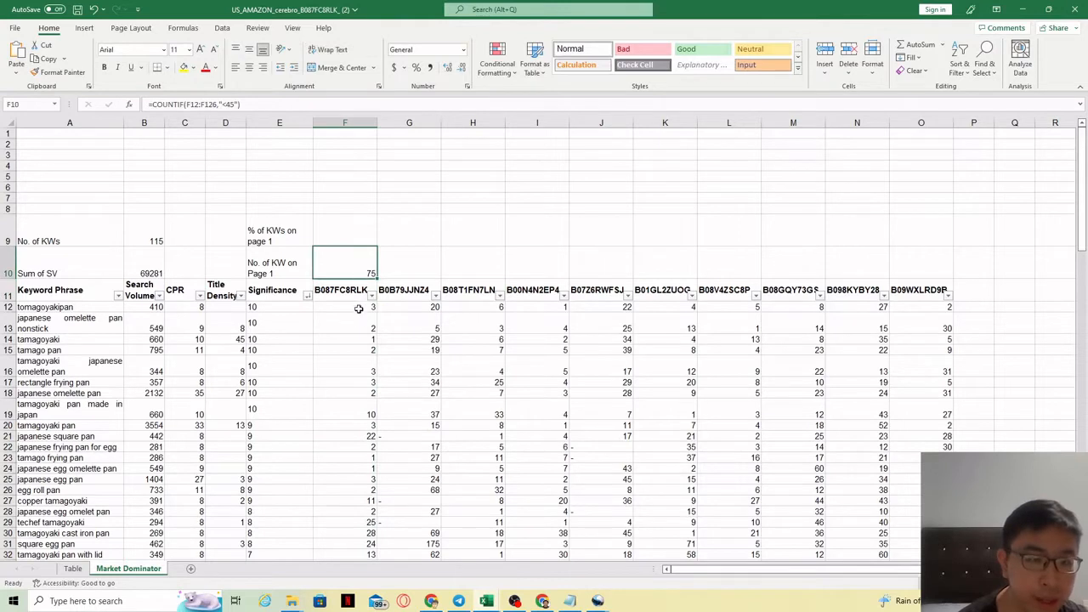
left_click(358, 298)
left_click(359, 270)
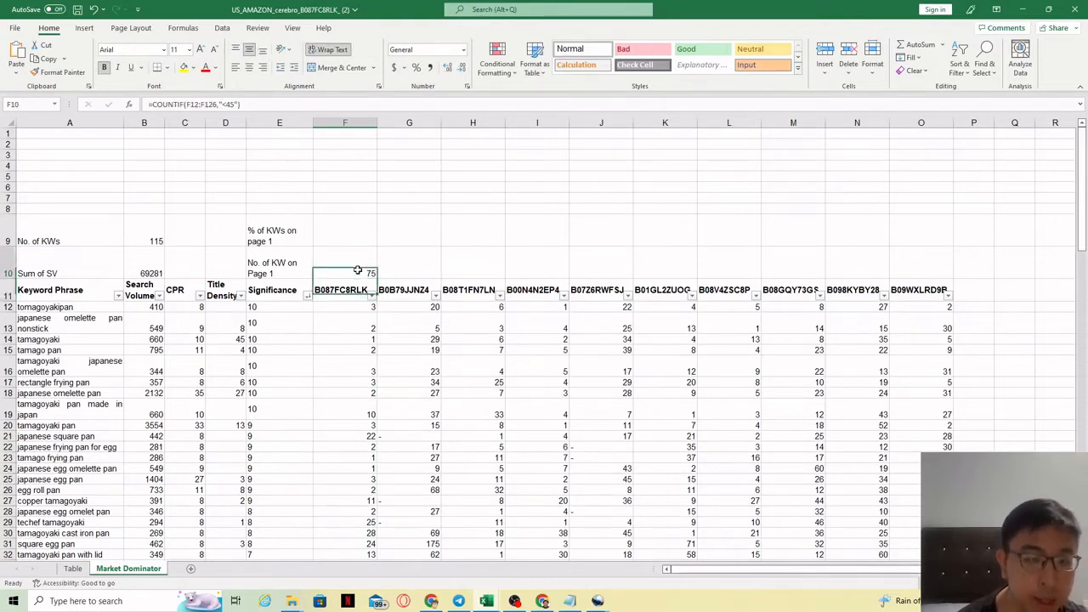
left_click_drag(377, 279, 943, 274)
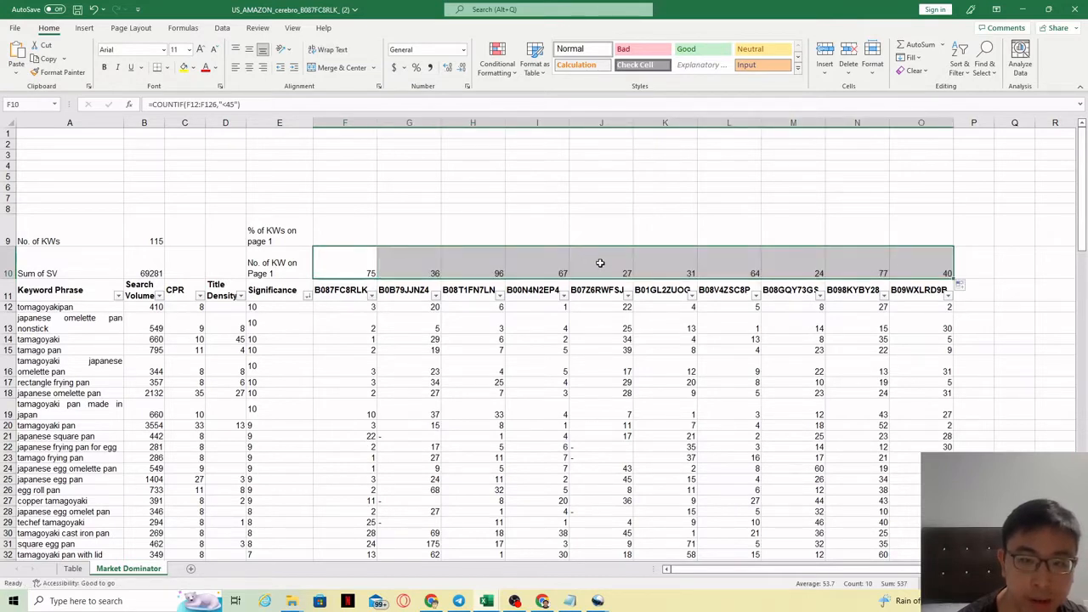
left_click(728, 264)
left_click_drag(355, 272, 932, 265)
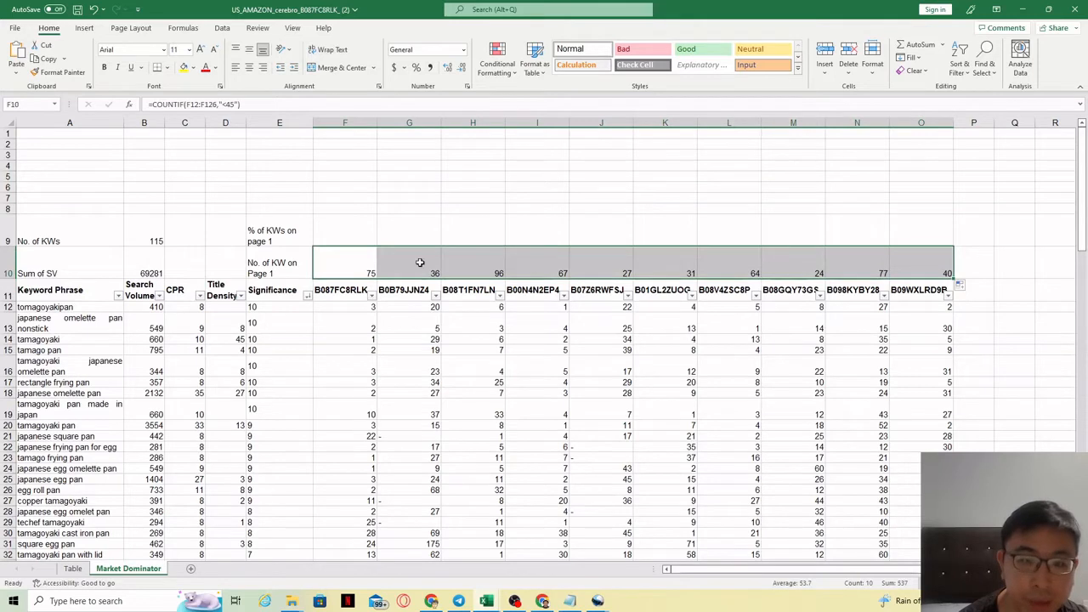
left_click(150, 240)
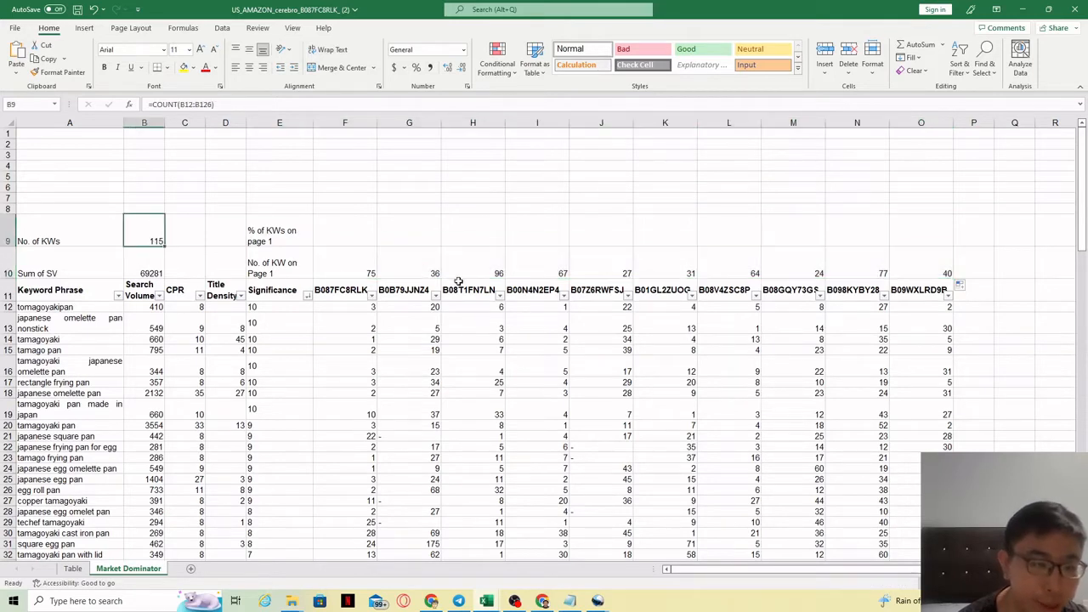
left_click_drag(344, 270, 935, 269)
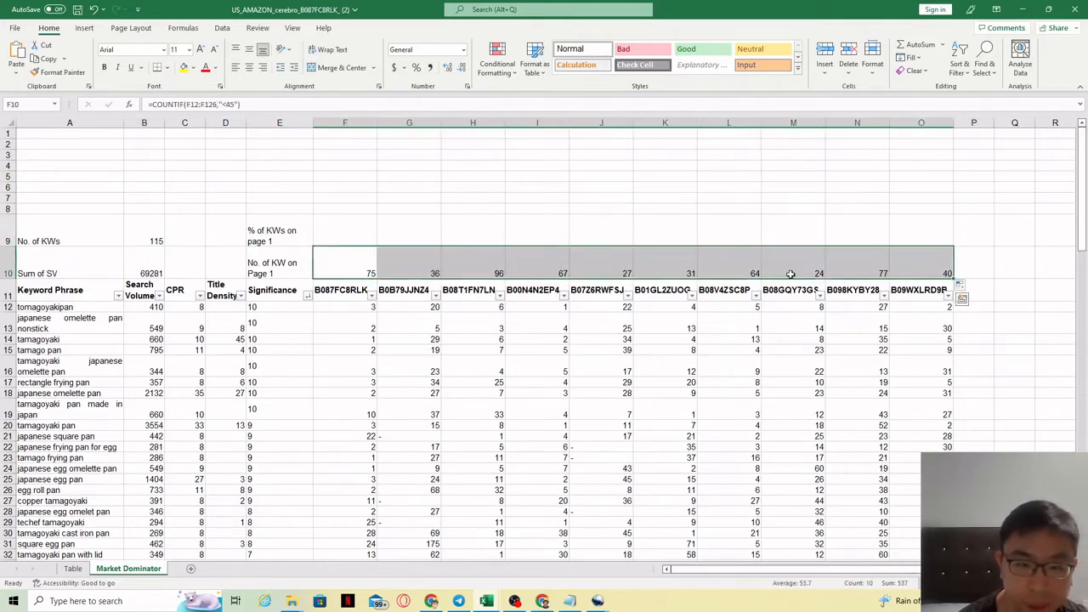
Enter =F10/B9 in F9 and format it as a percentage.
left_click(325, 236)
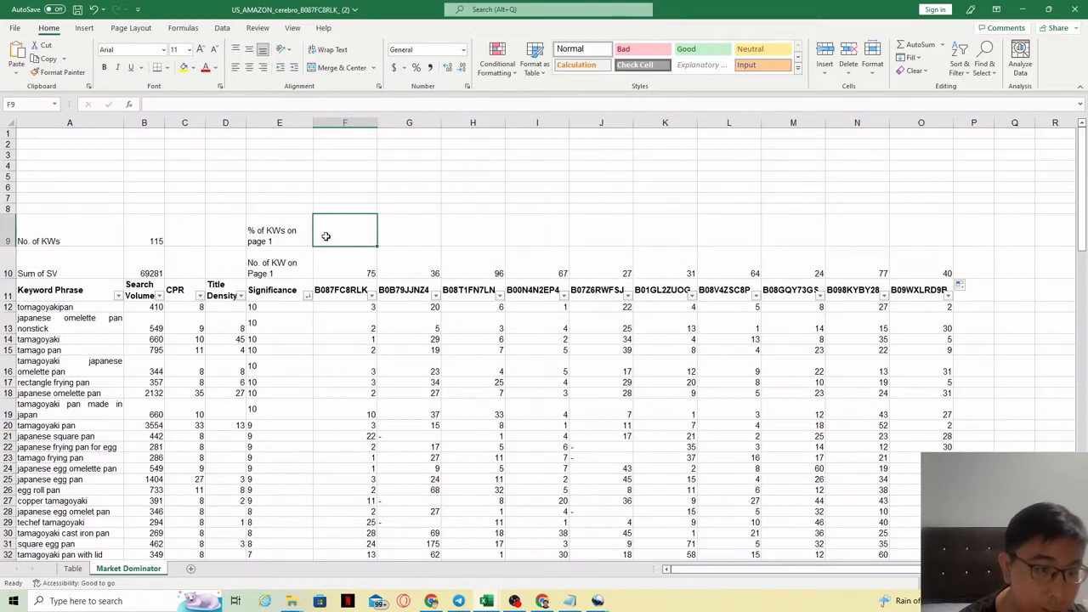
left_click(211, 106)
type("=")
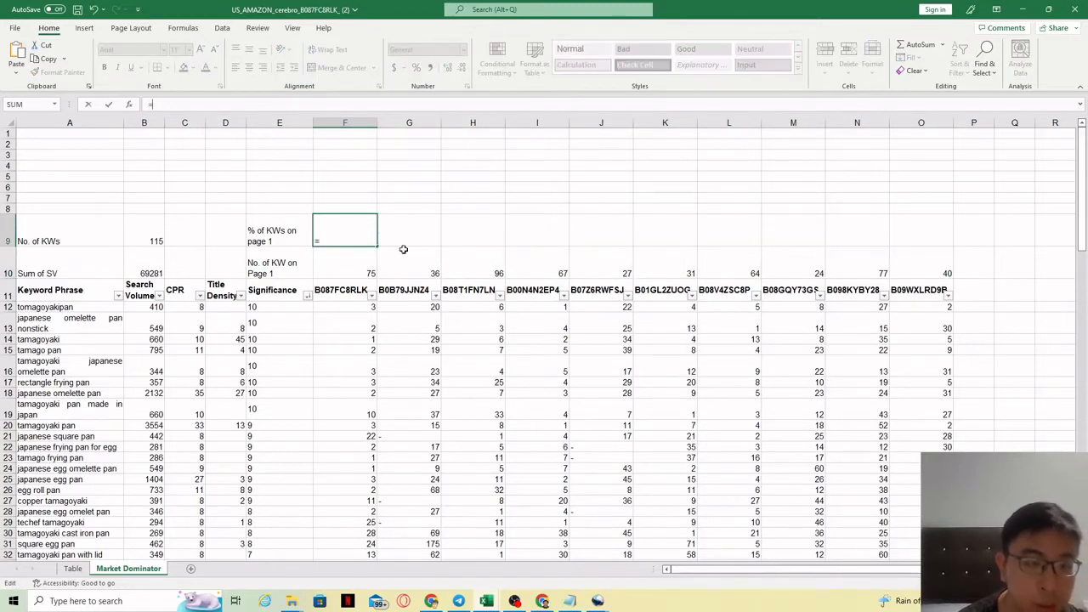
left_click(356, 266)
type("/")
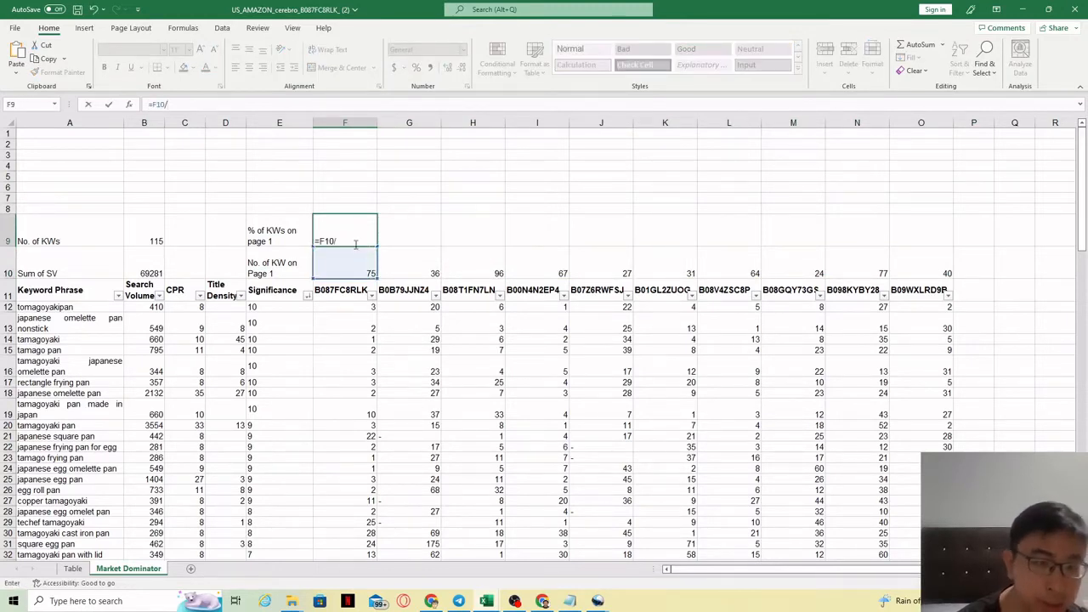
left_click(150, 226)
key("Return")
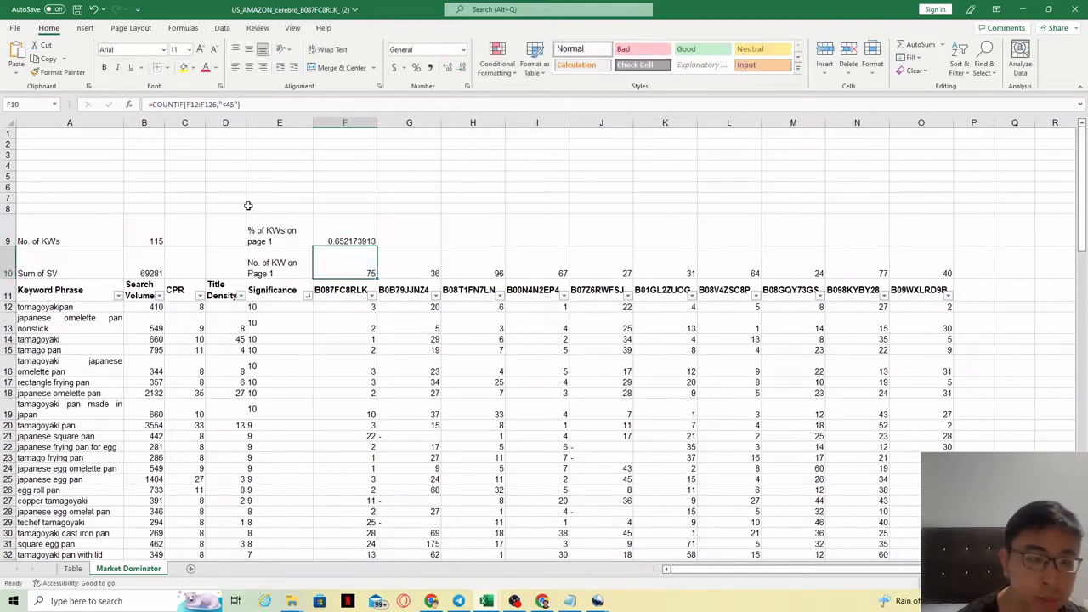
left_click(351, 241)
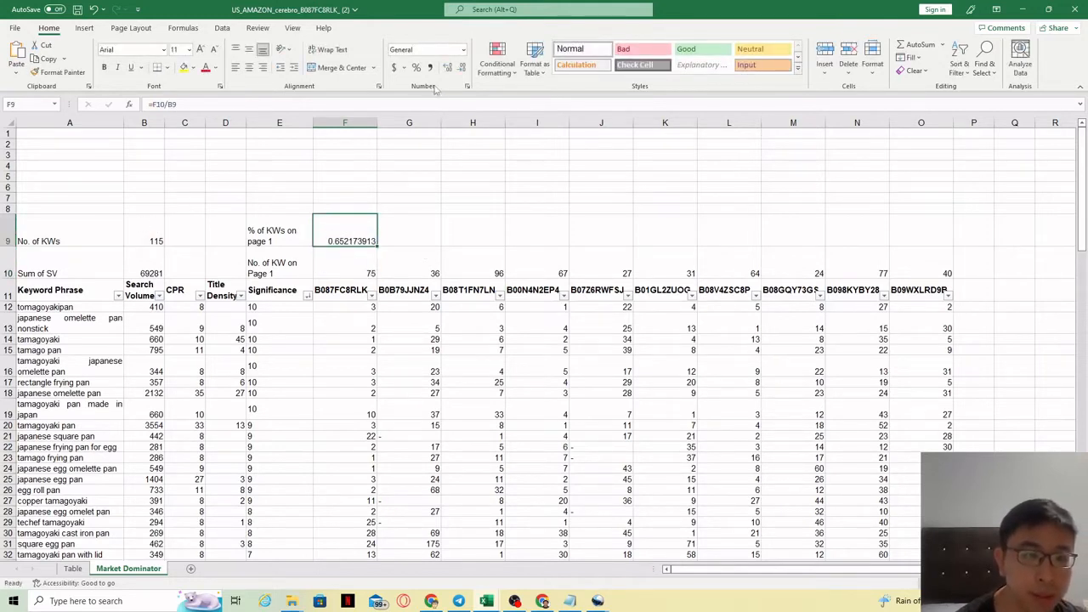
left_click(415, 68)
left_click(371, 349)
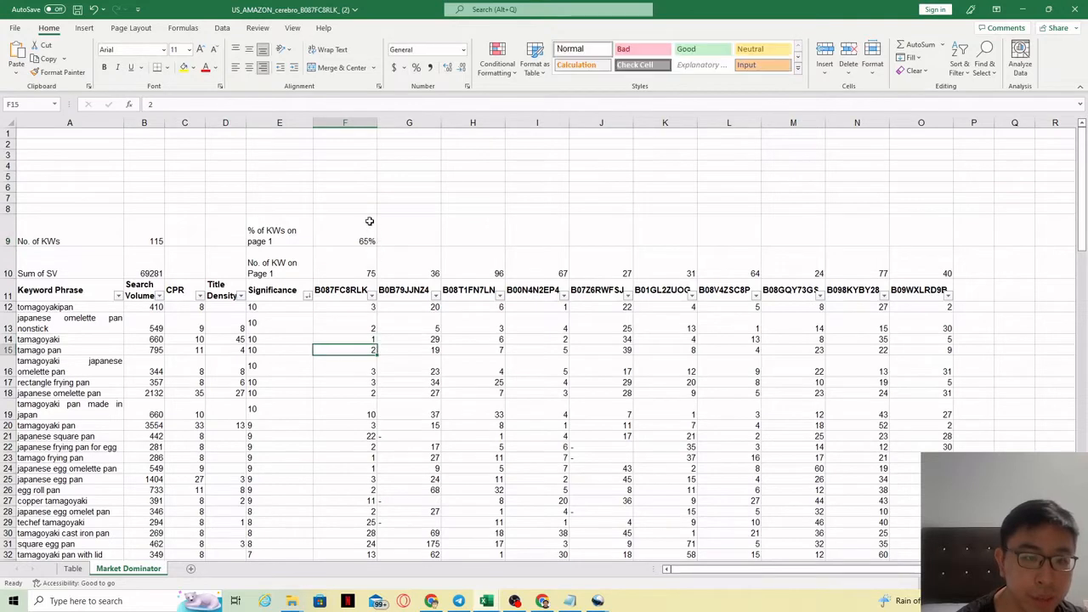
Try filling the F9 percentage formula across to O9, then undo the fill.
left_click(370, 222)
left_click_drag(377, 246, 924, 234)
left_click(435, 358)
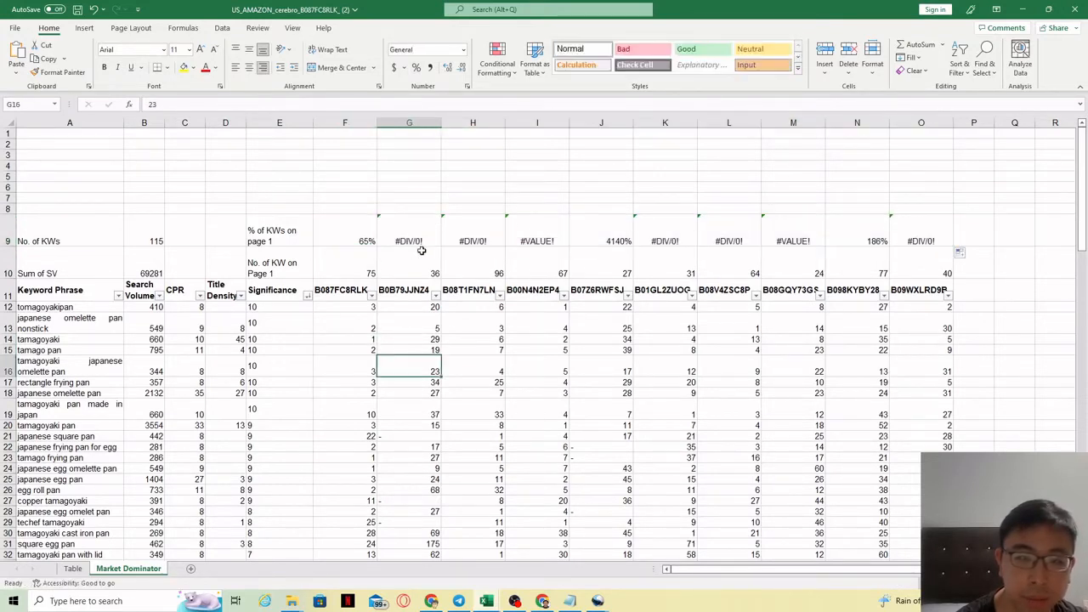
left_click(424, 234)
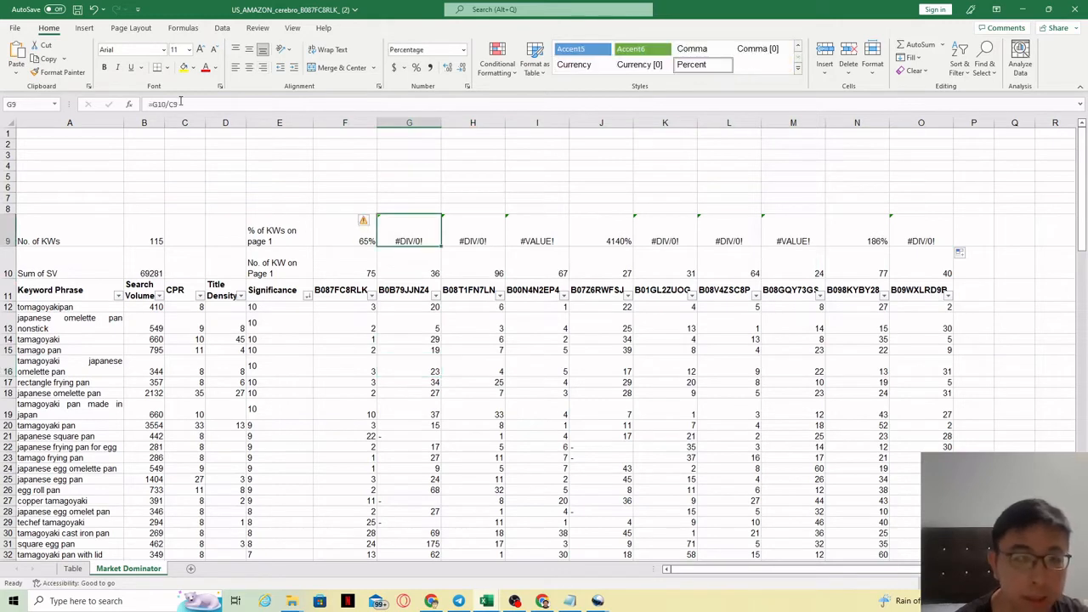
left_click(361, 238)
left_click(420, 238)
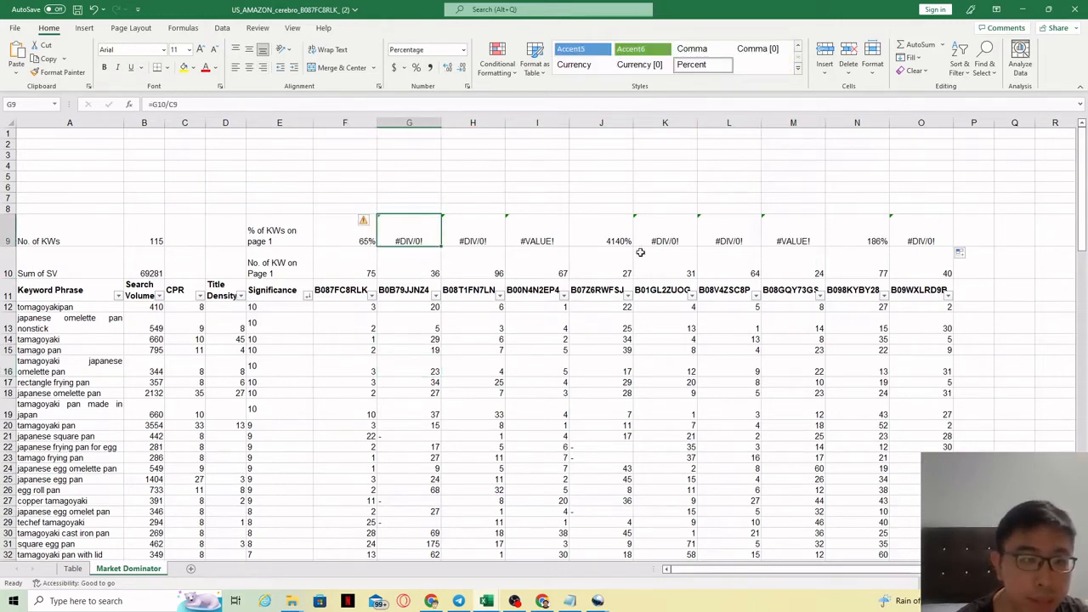
left_click(531, 249)
left_click(449, 238)
left_click(400, 234)
left_click(343, 237)
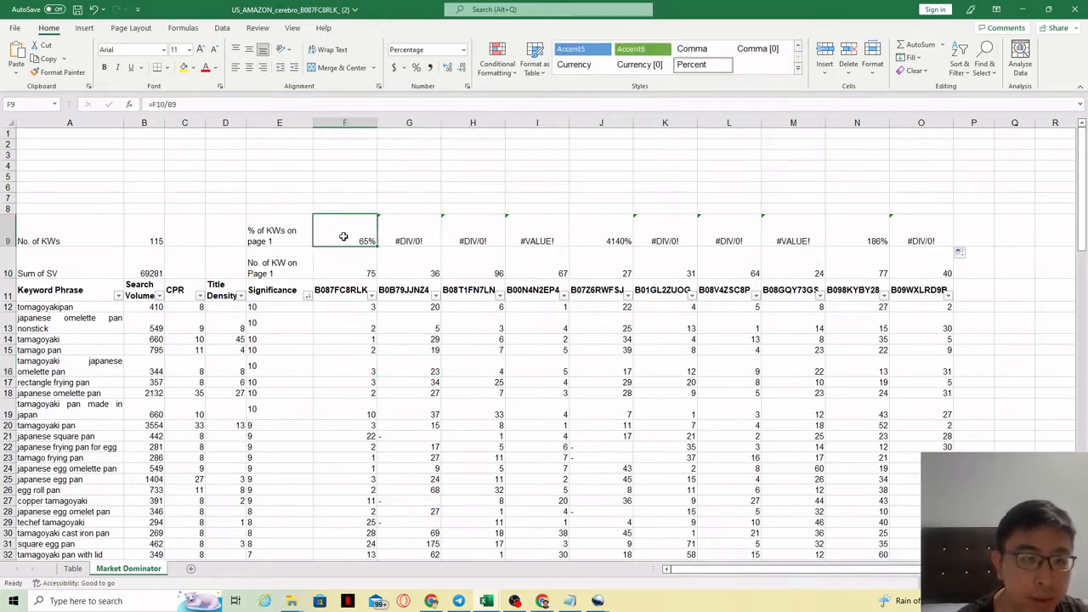
key("ctrl+z")
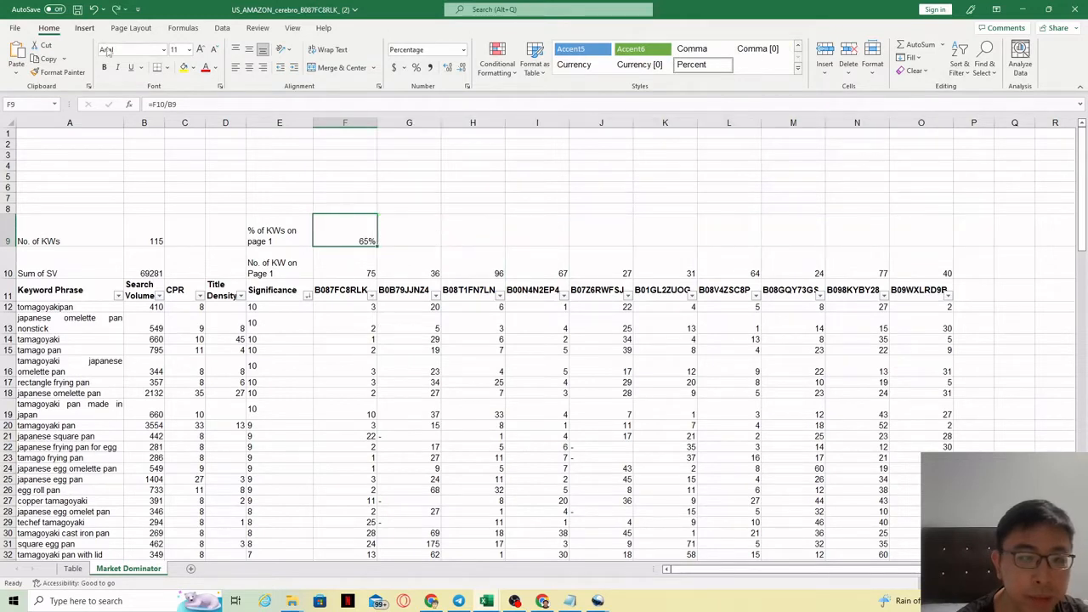
Make the B9 reference in F9's formula absolute as $B$9.
left_click(170, 107)
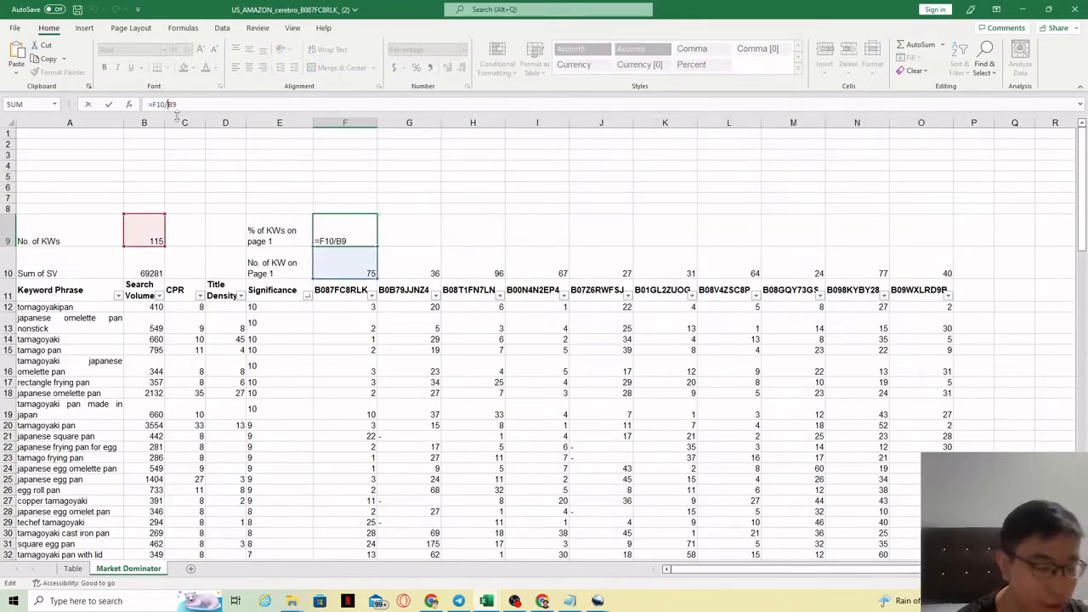
key("F4")
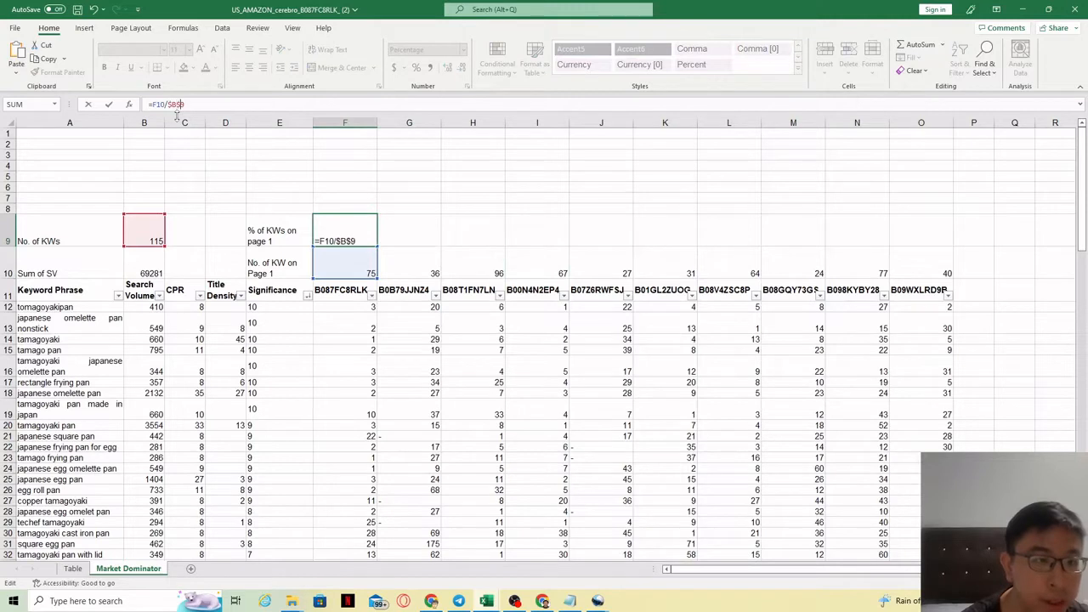
key("Return")
Fill the F9 page-1 percentage formula across to O9 and inspect the copied formulas in several cells.
left_click(366, 241)
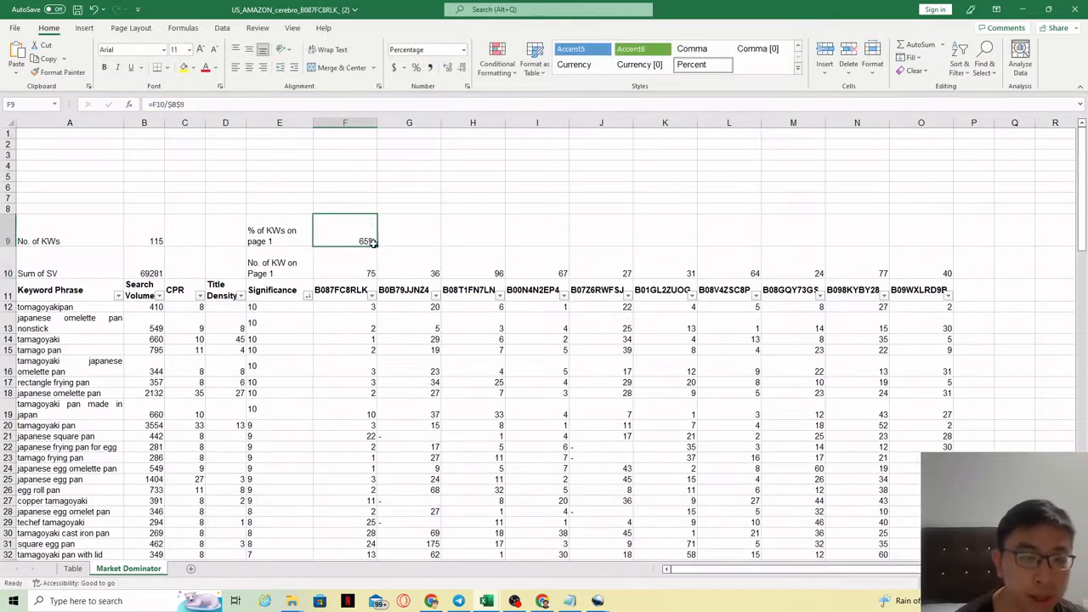
left_click_drag(374, 244, 952, 242)
left_click(463, 243)
left_click(977, 241)
left_click(450, 237)
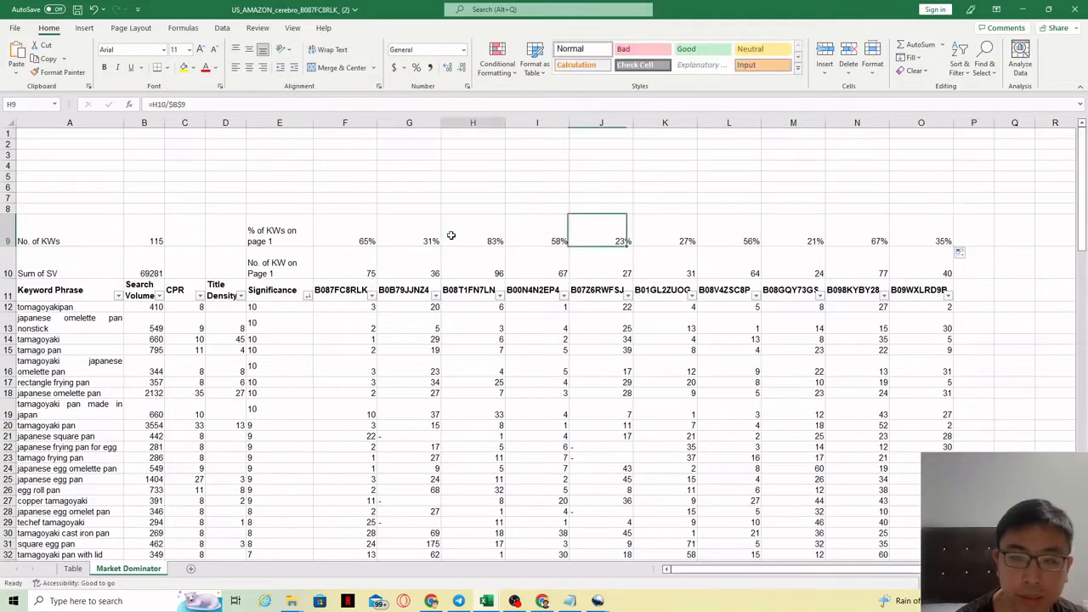
left_click(934, 234)
left_click(453, 240)
left_click(853, 239)
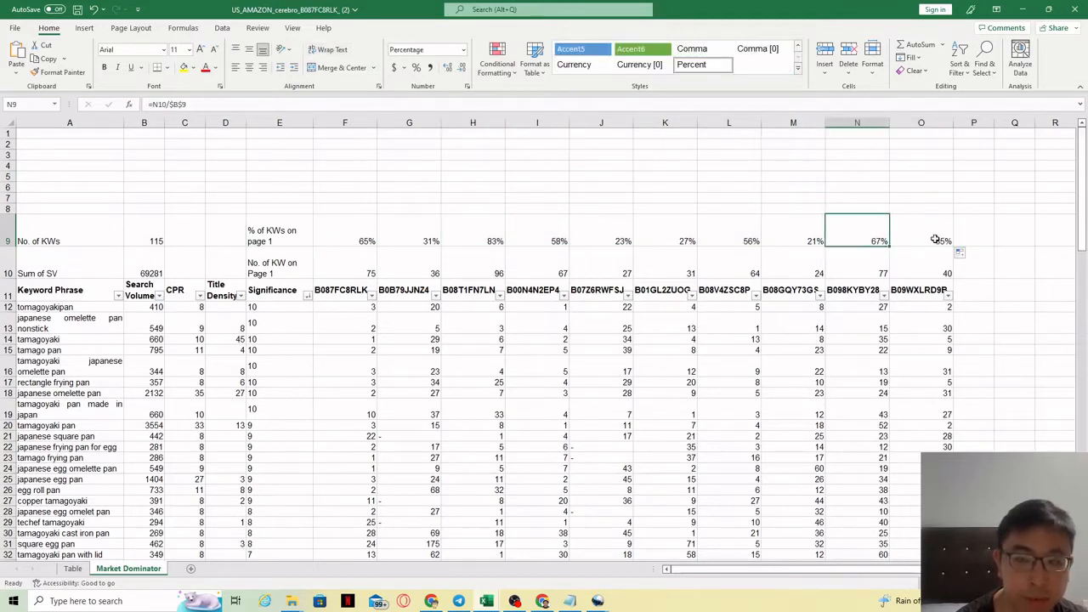
left_click(935, 239)
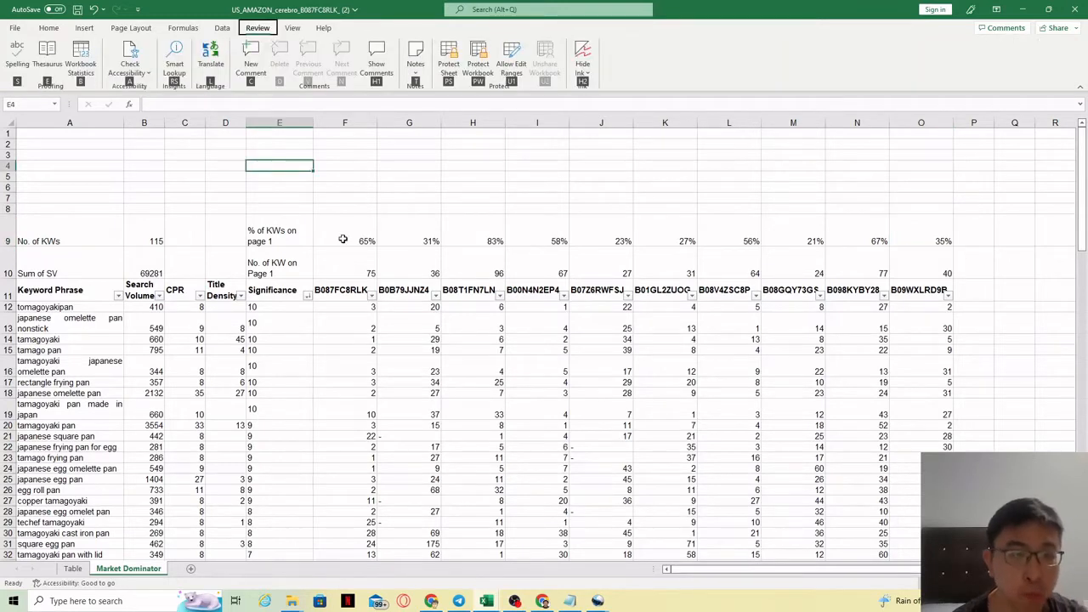
left_click(363, 382)
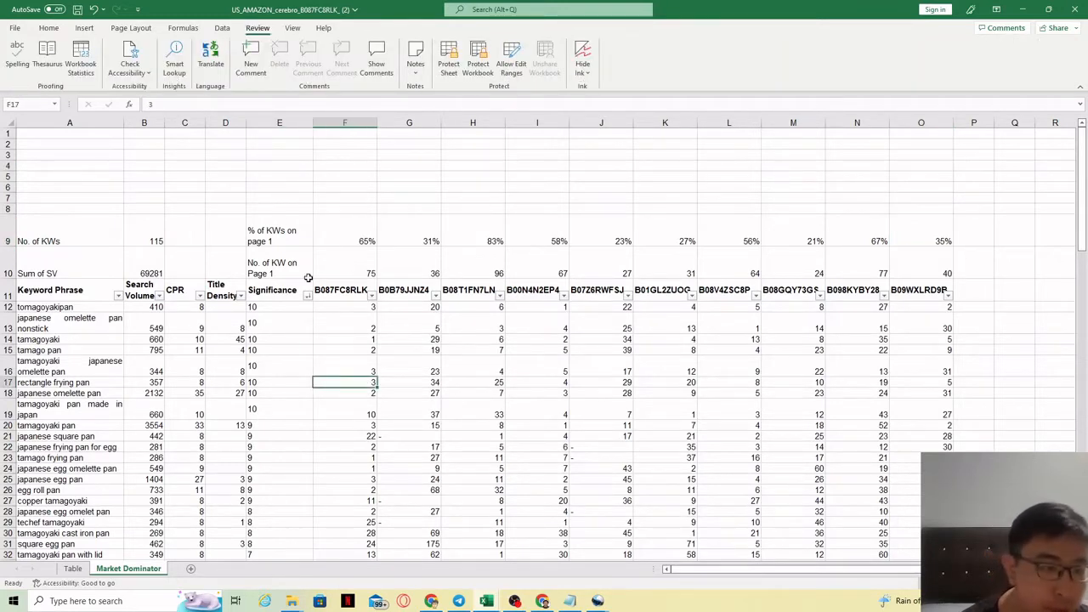
left_click(360, 274)
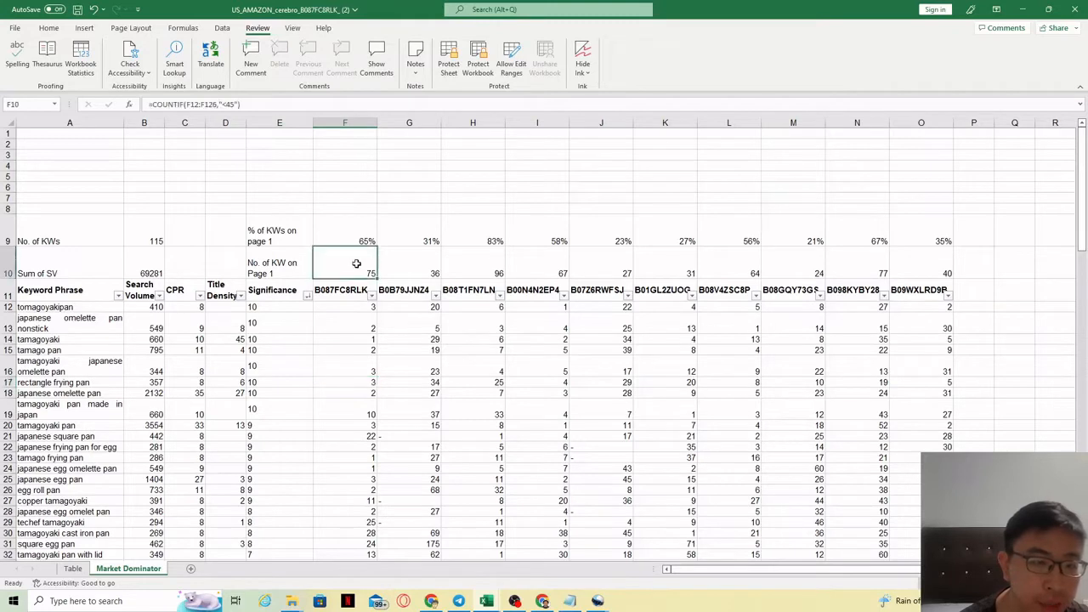
Label E8 as "SV of KWs on Page 1".
left_click(281, 209)
type("SV of K")
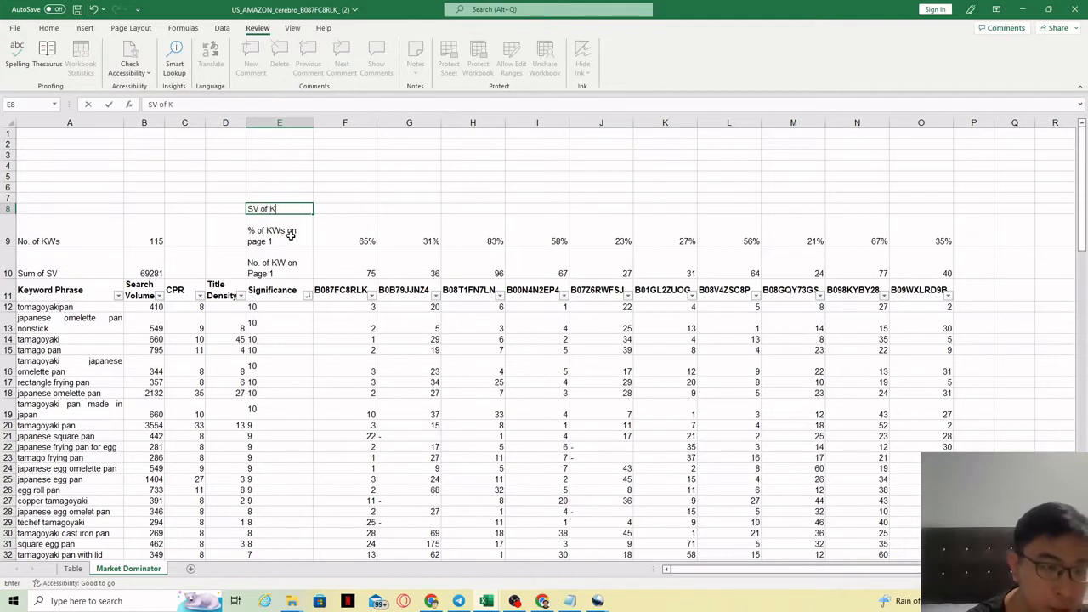
type("Ws on PAg")
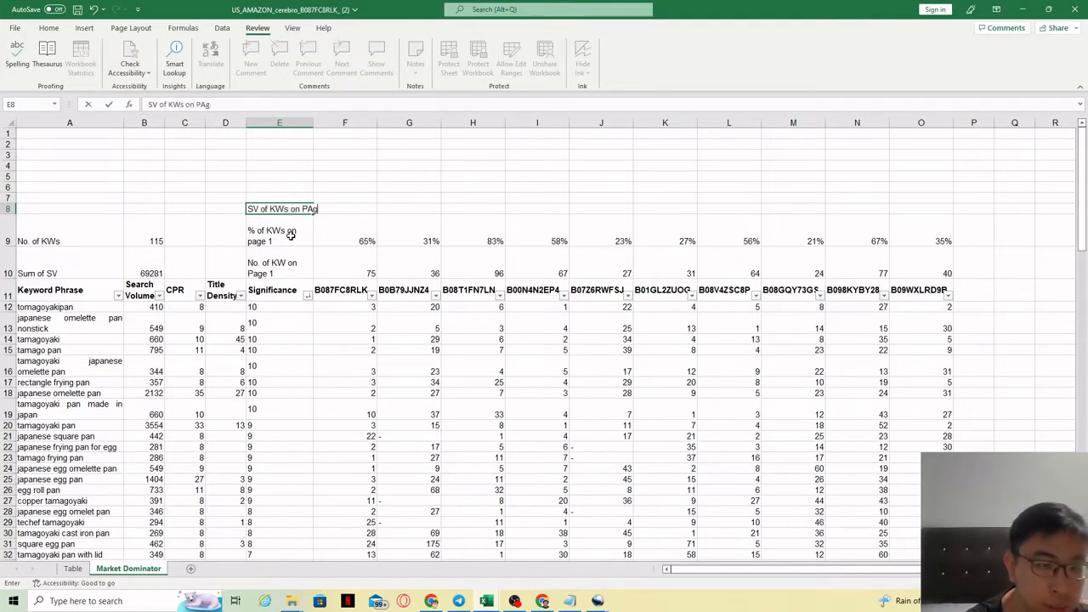
key("BackSpace")
key("BackSpace")
type("ag")
left_click(325, 284)
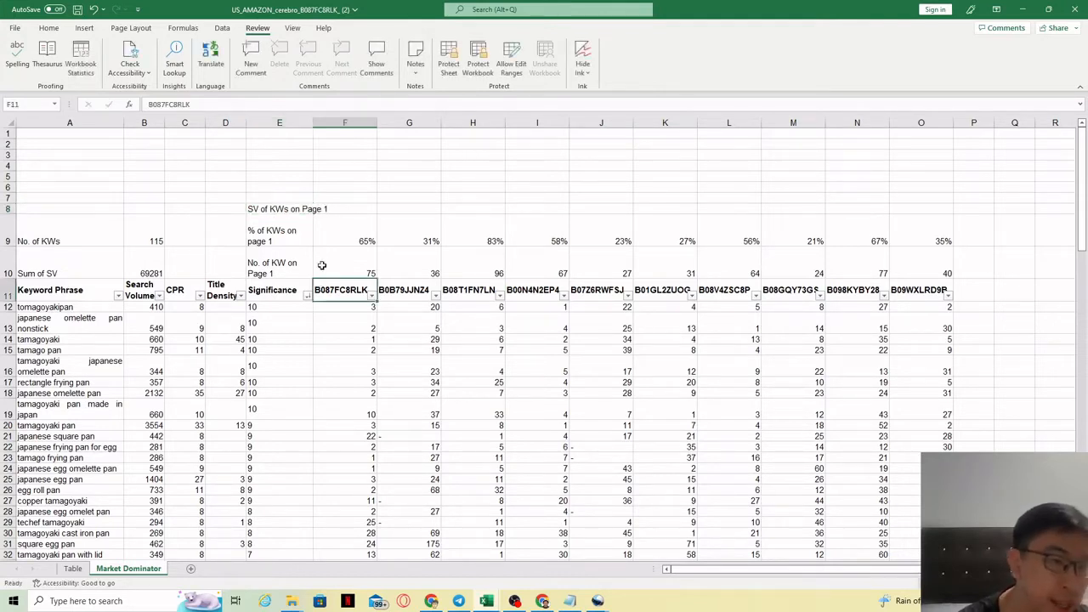
left_click(290, 208)
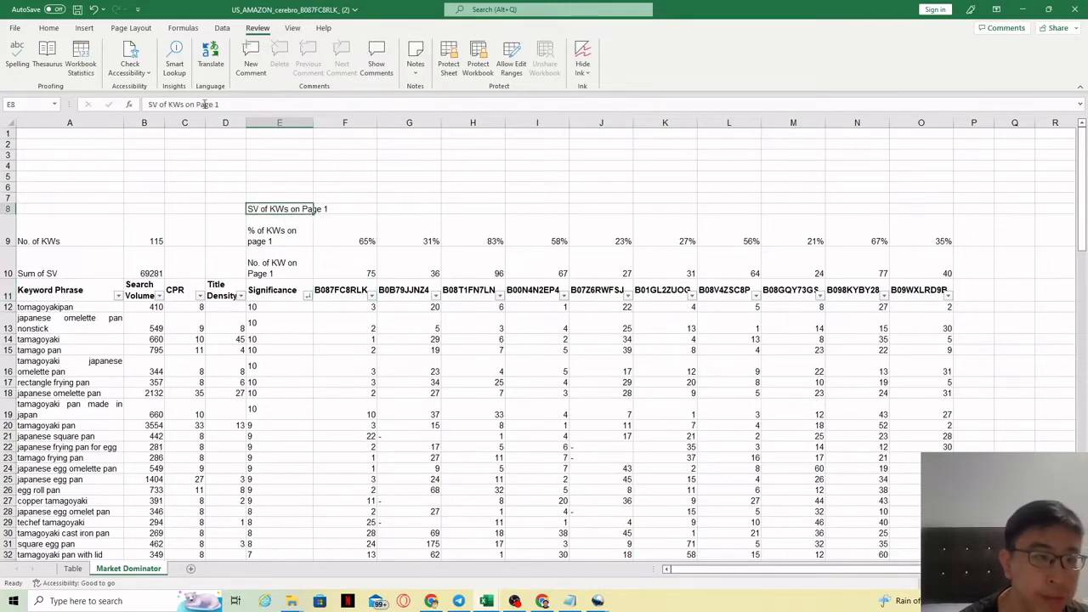
Turn on text wrapping for the E8 label.
left_click(49, 27)
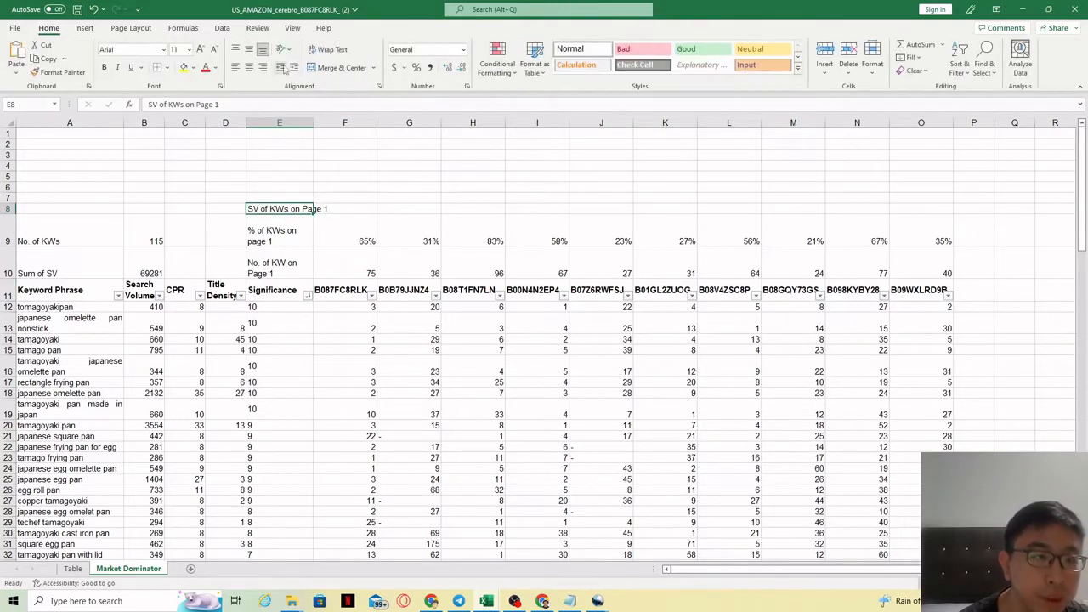
left_click(329, 50)
left_click(302, 296)
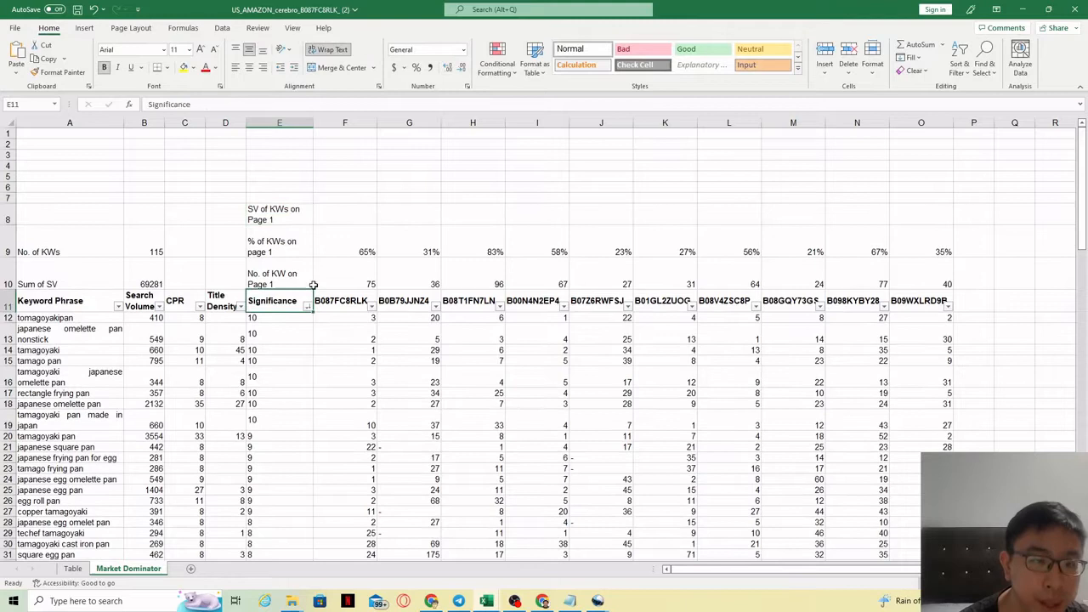
Enter =SUMIF(F12:F126,"<45",B12:B126) in F8 to total search volume of page-1 keywords.
left_click(368, 221)
left_click(216, 106)
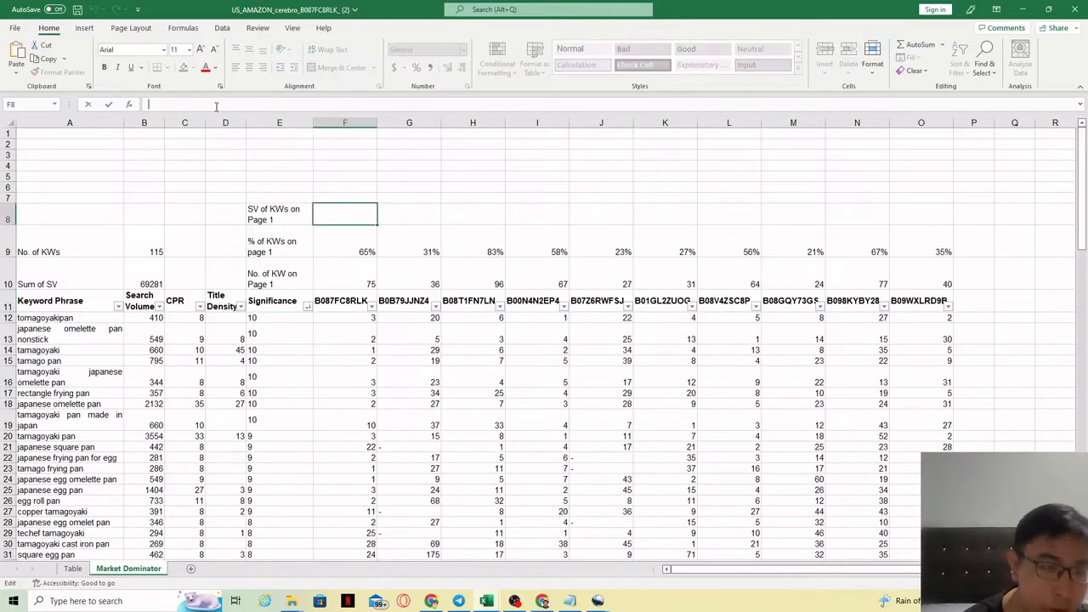
type("=")
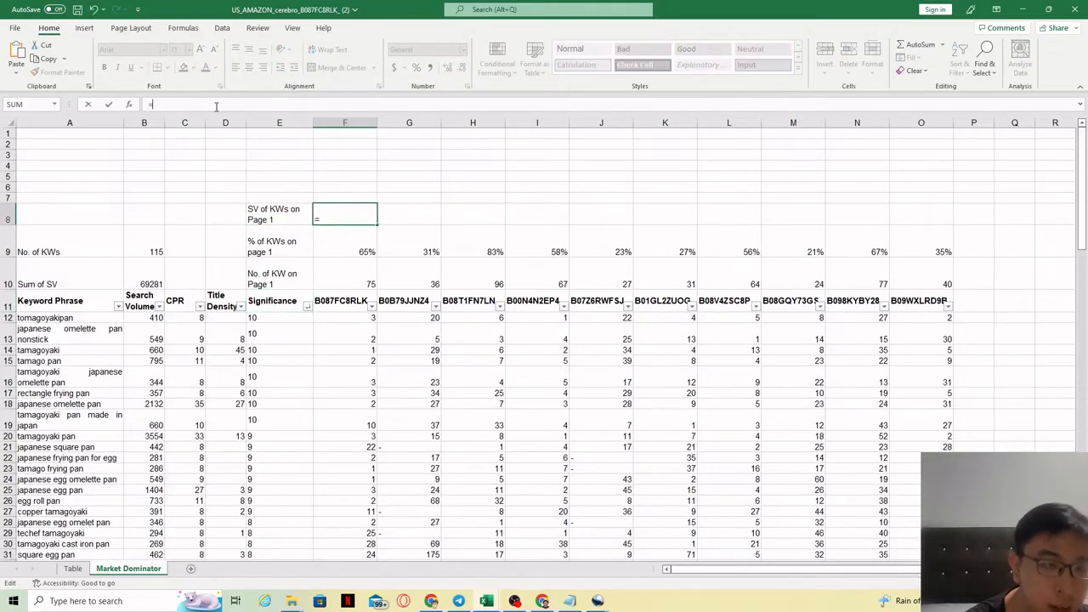
type("sumif")
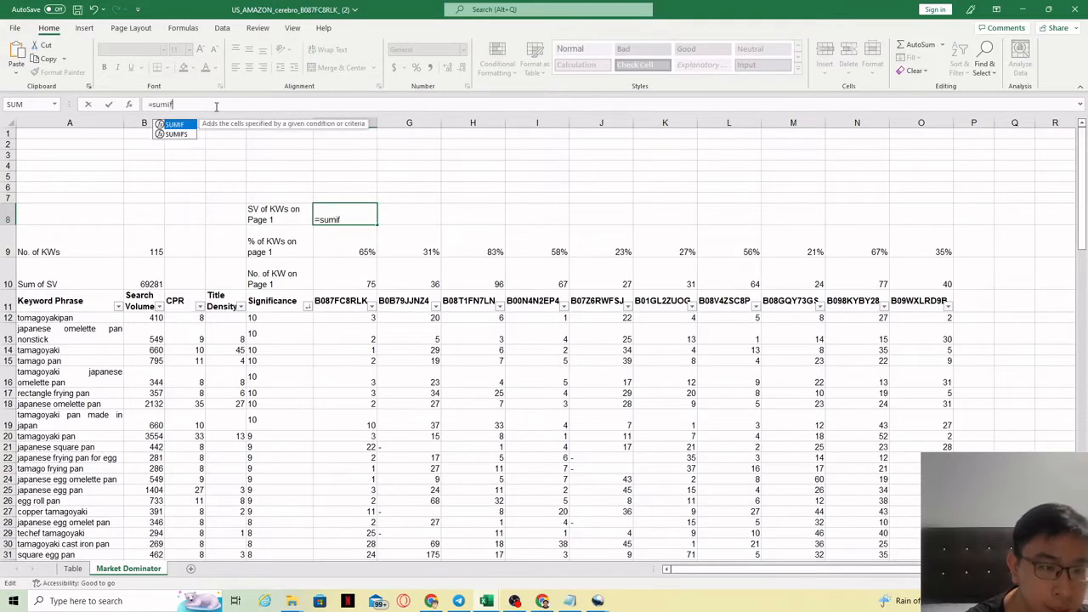
type("(")
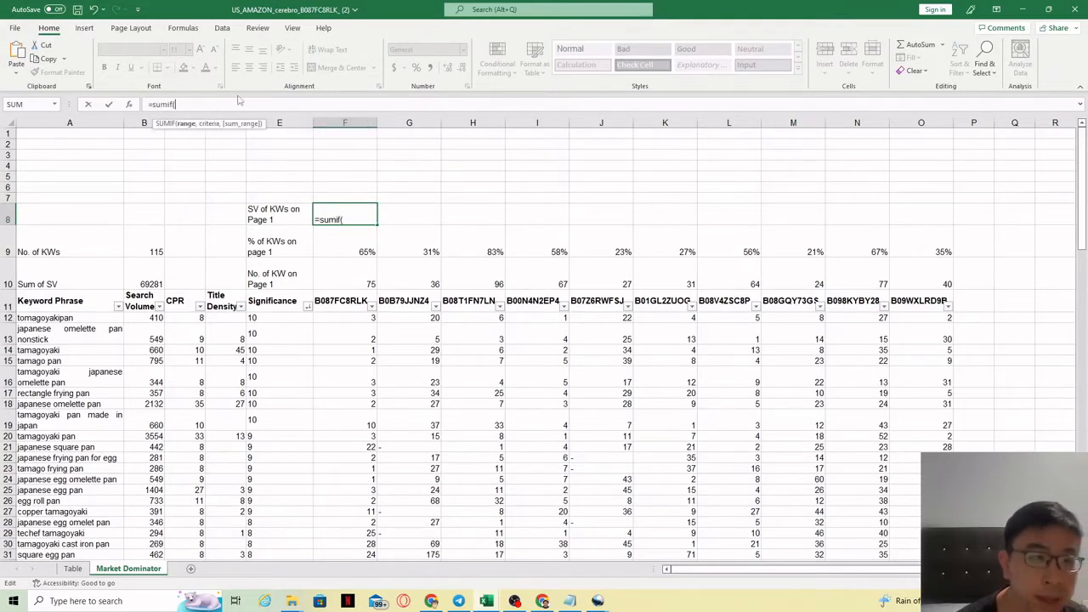
left_click_drag(363, 319, 355, 545)
type(",")
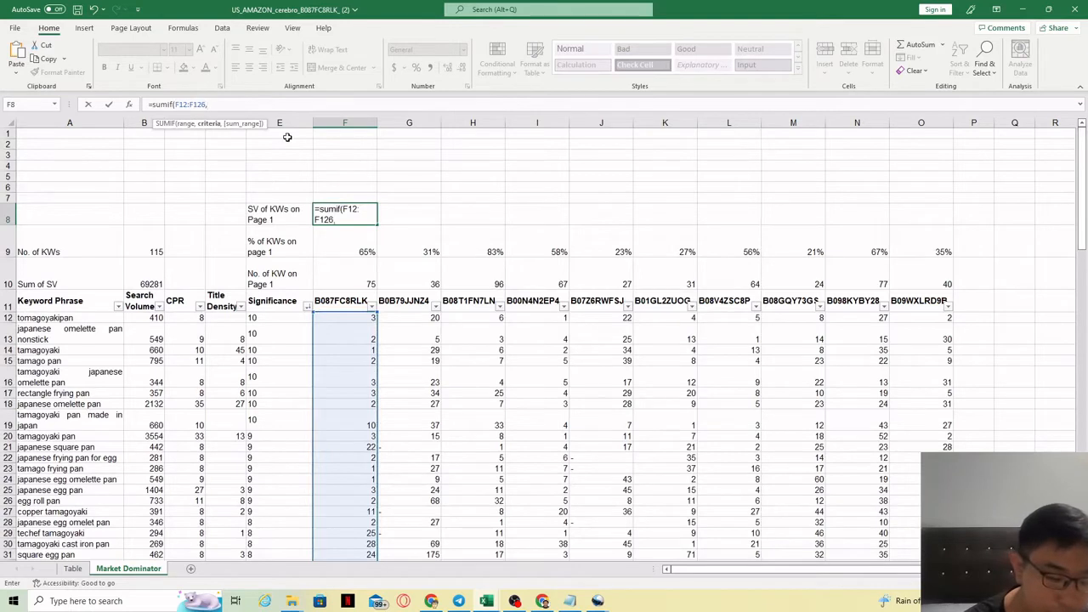
type("\"<45")
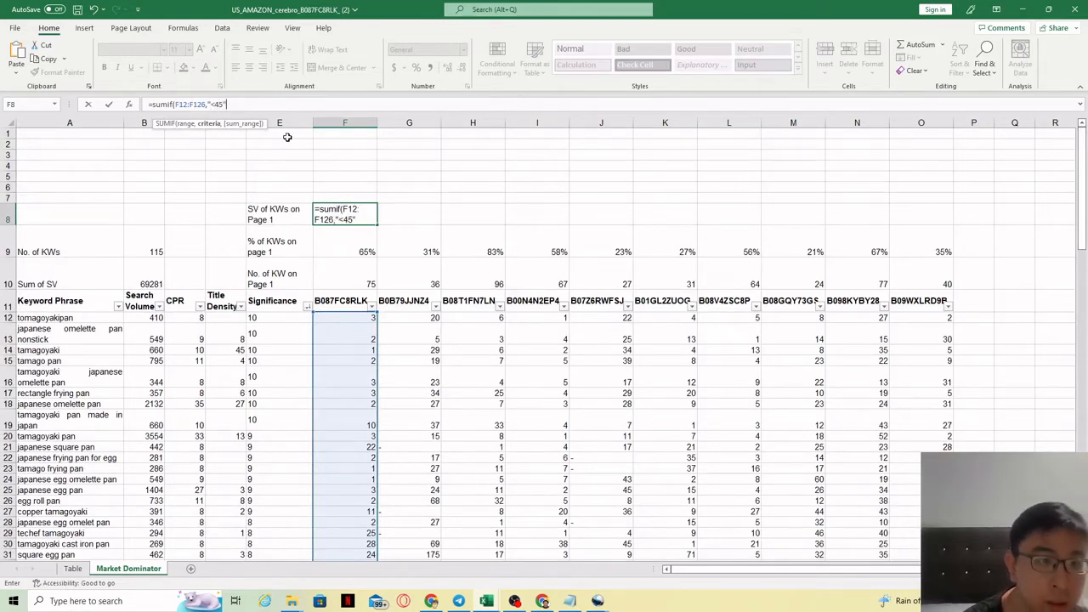
type("\",")
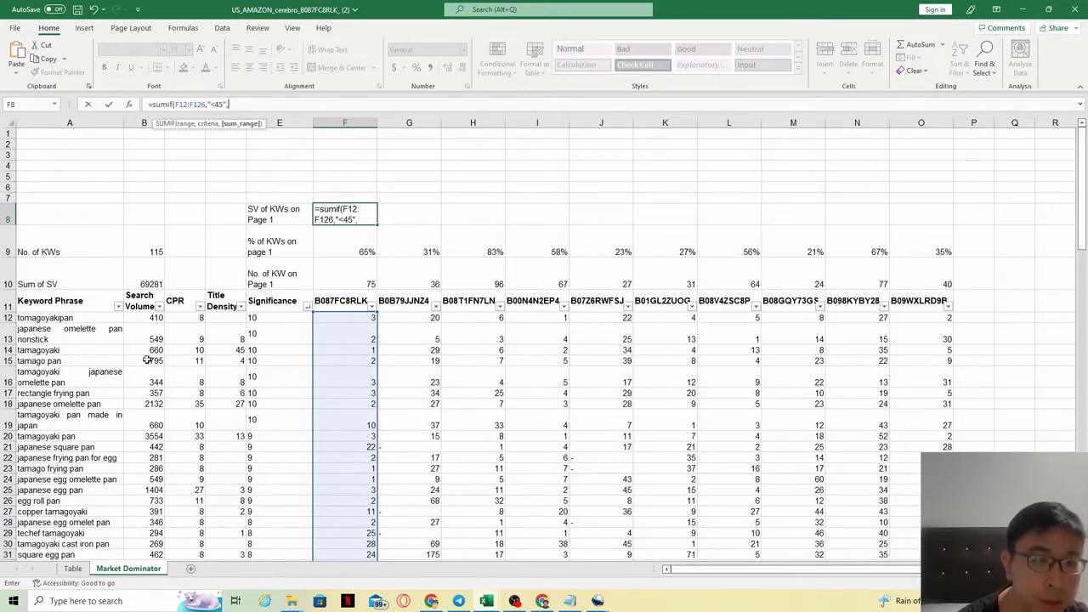
left_click_drag(150, 321, 150, 542)
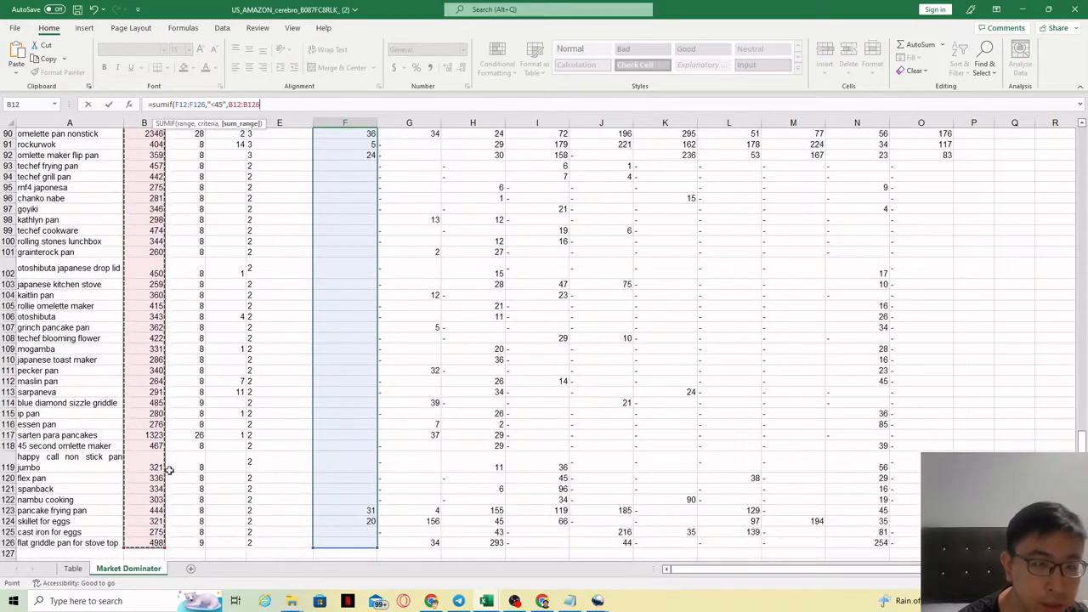
type(")")
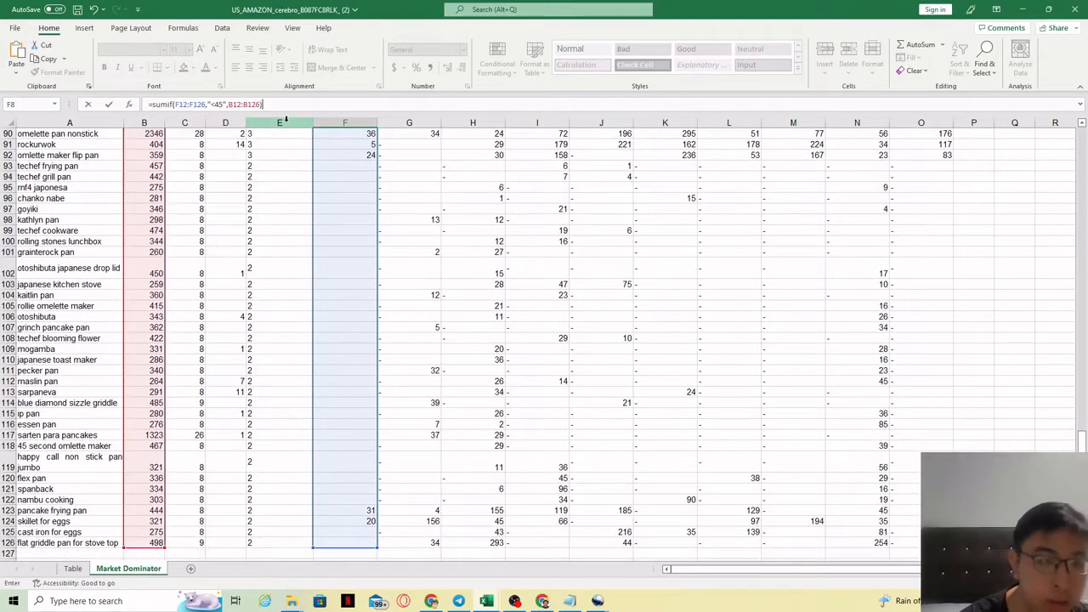
key("Return")
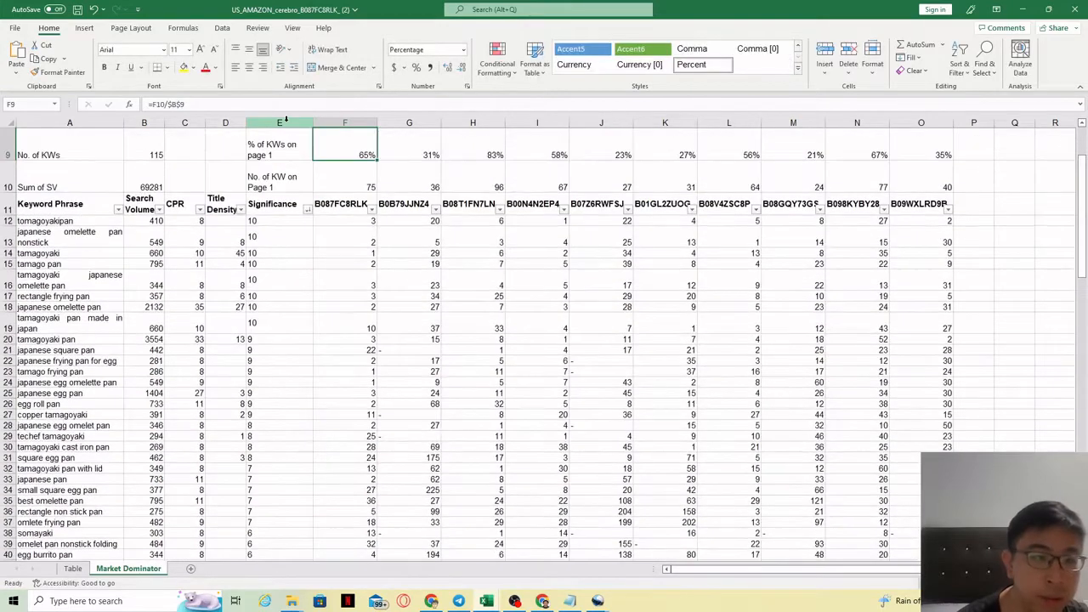
Try filling the F8 SUMIF formula across to O8, then undo the fill.
left_click_drag(1083, 204, 1083, 161)
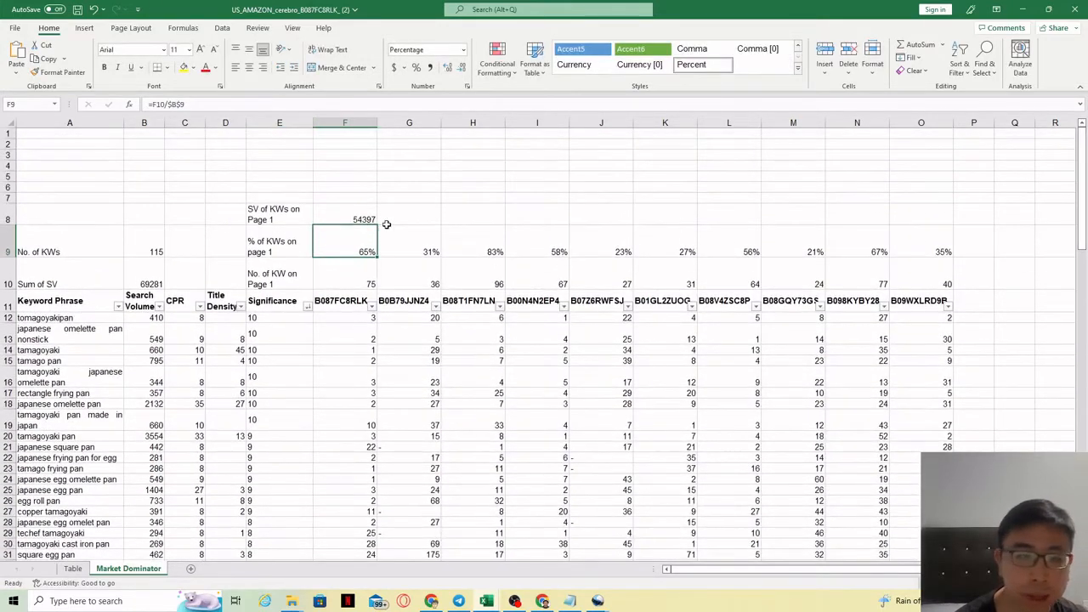
left_click(360, 218)
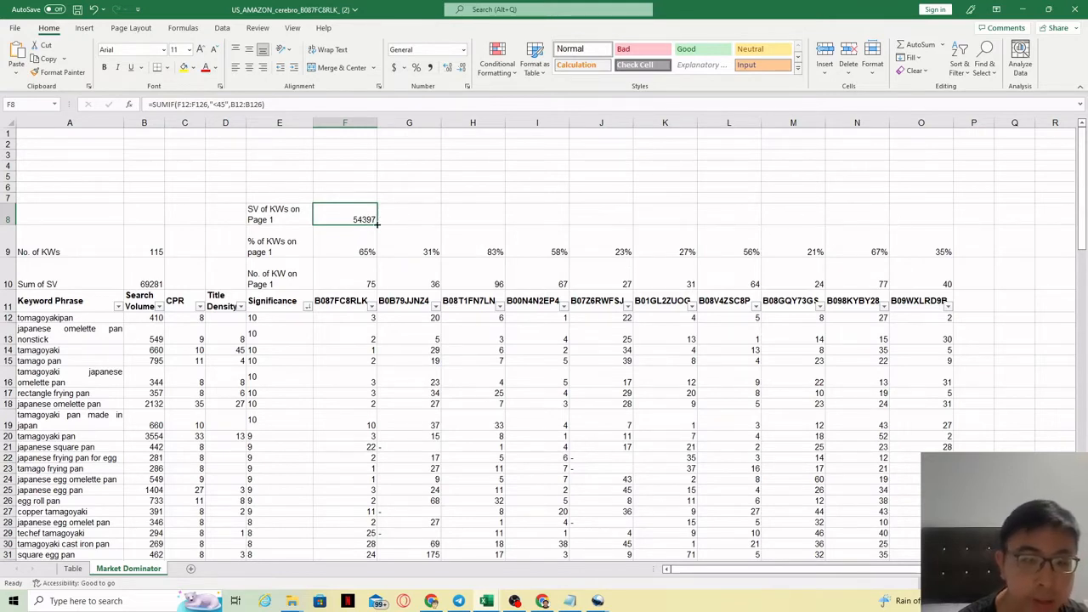
left_click_drag(376, 225, 951, 223)
key("ctrl+z")
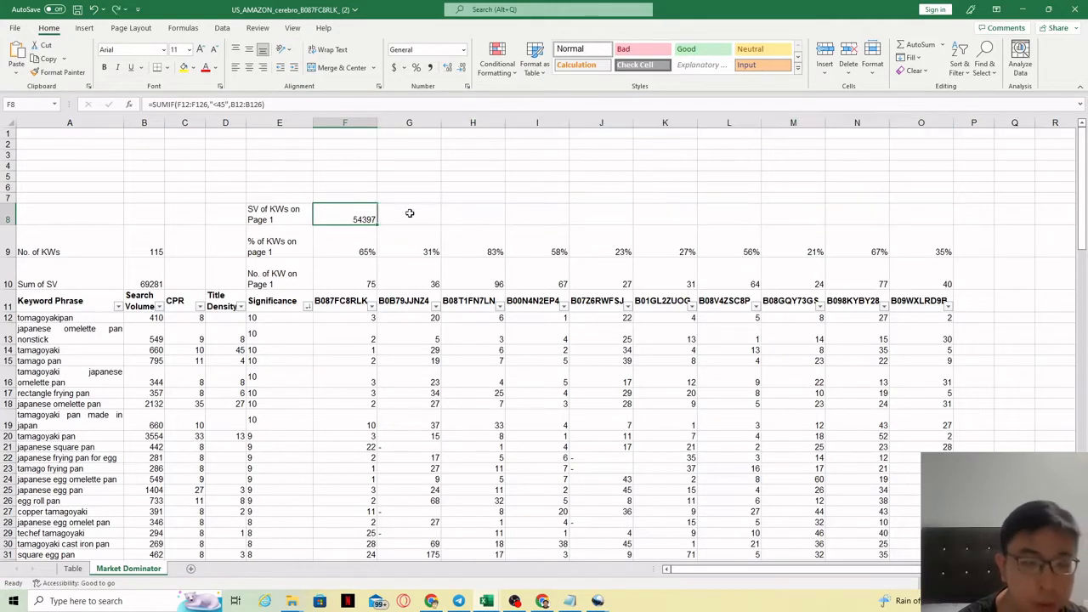
Make the sum range in F8's SUMIF formula absolute as $B$12:$B$126.
left_click(234, 105)
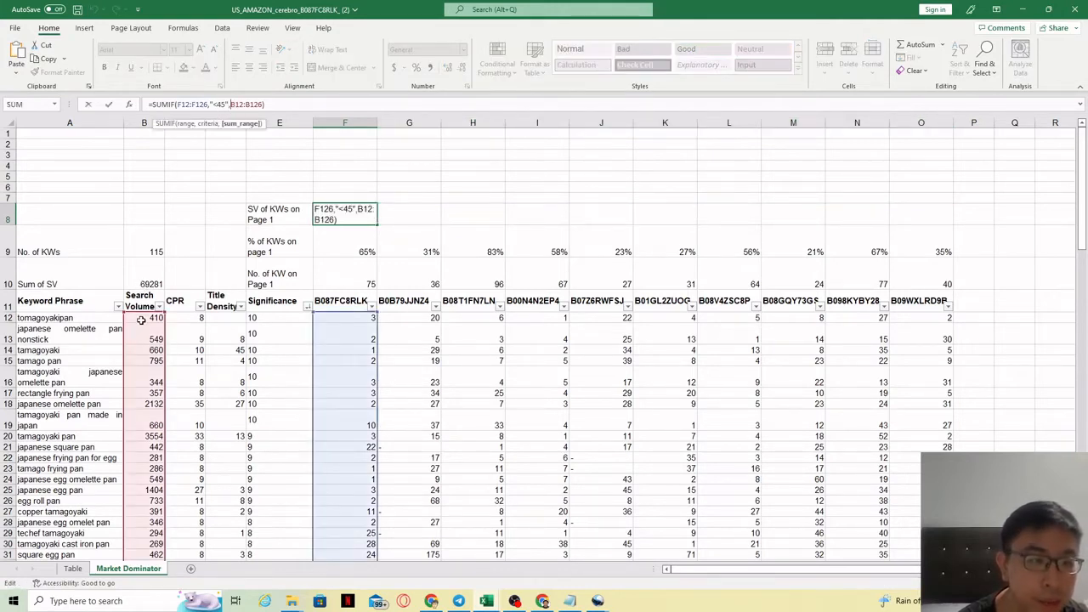
type("$")
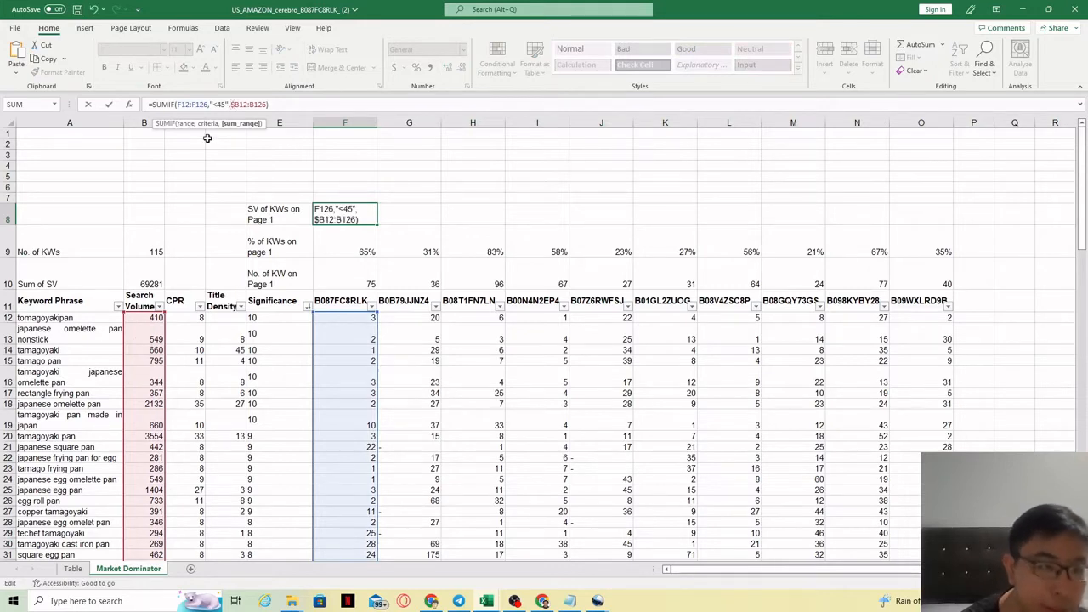
key("Right")
type("$B")
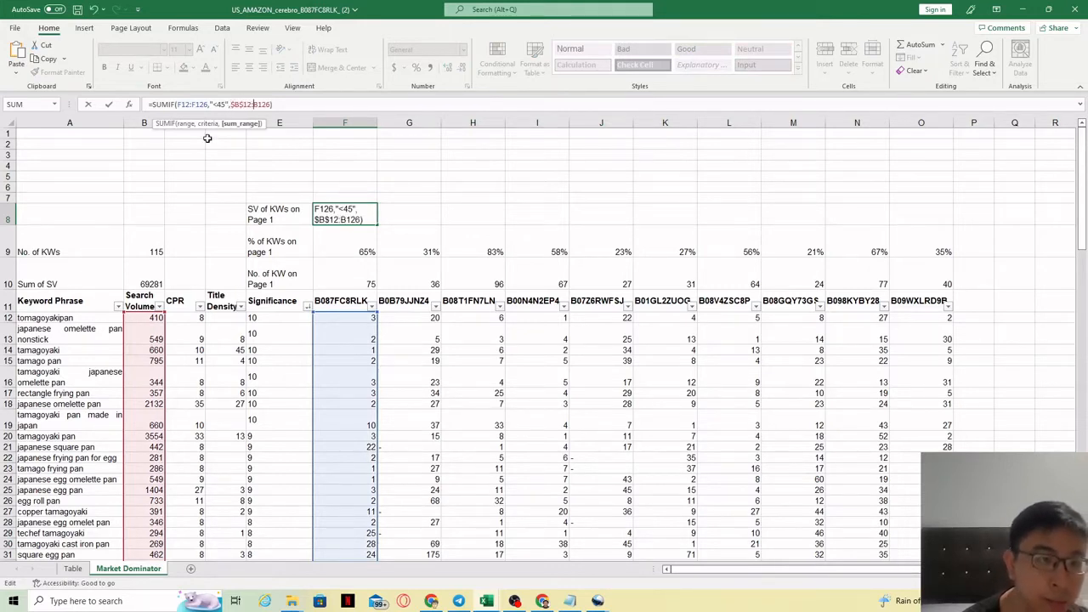
type("$12:$B$")
key("Return")
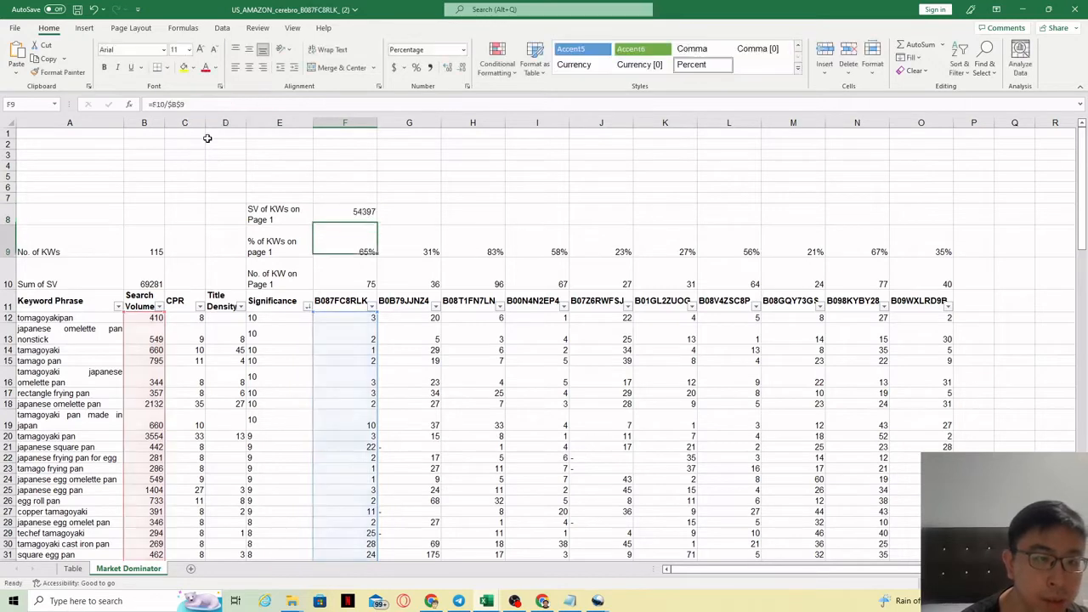
Fill the F8 SUMIF formula across to O8 and check the copied formulas and row totals.
left_click(360, 217)
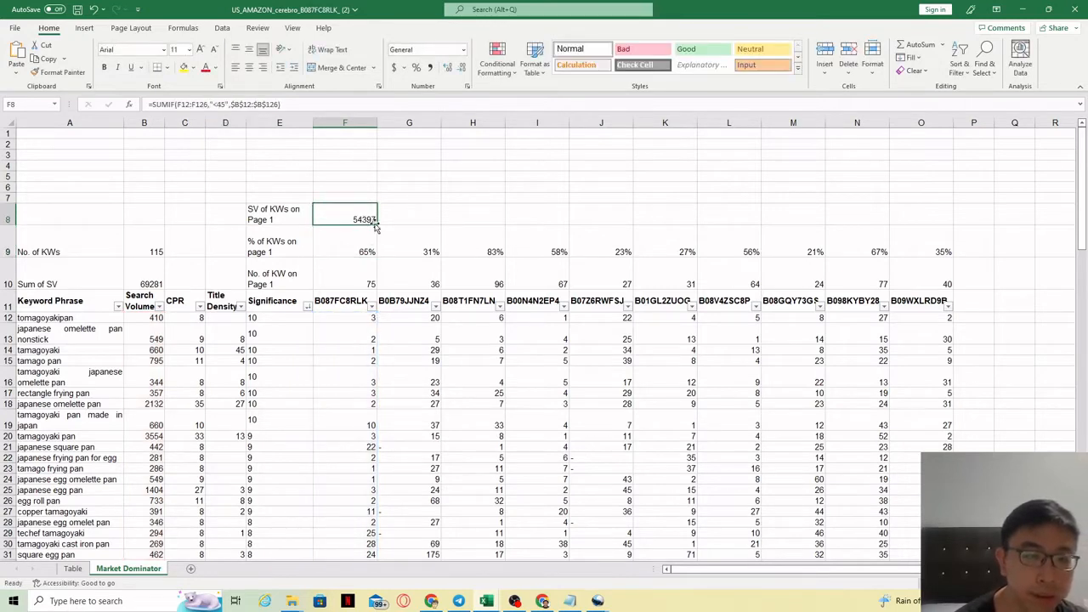
left_click_drag(377, 226, 939, 220)
left_click(457, 220)
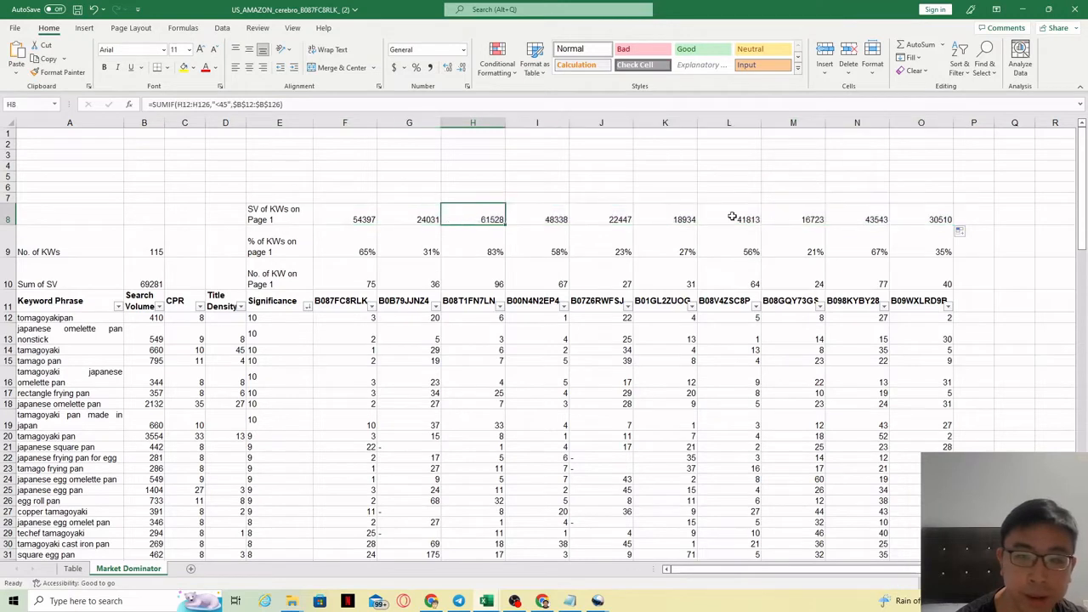
left_click(830, 218)
left_click(895, 220)
left_click_drag(361, 215, 929, 211)
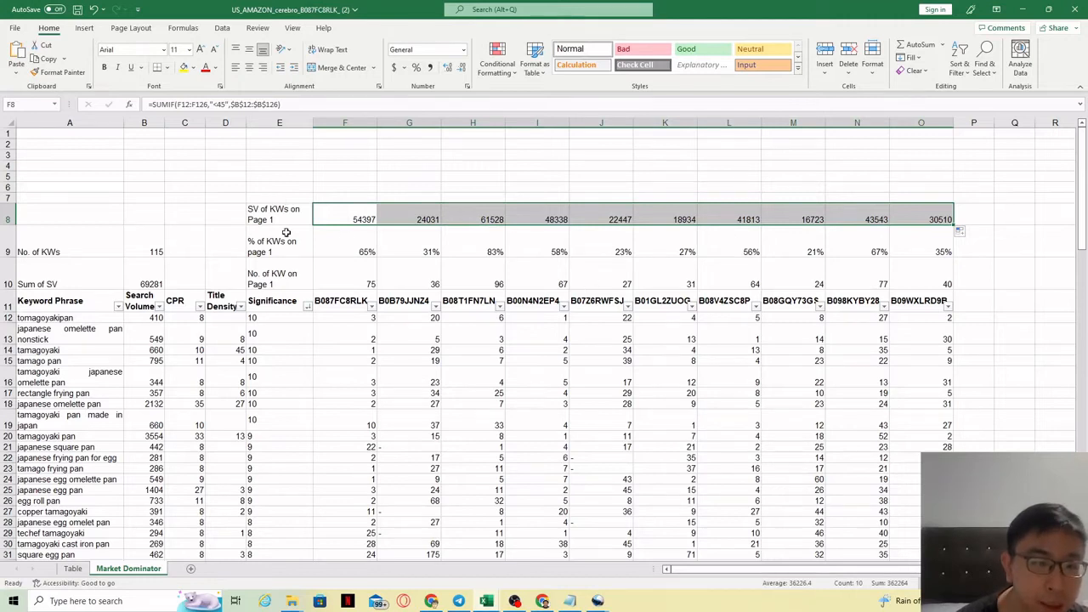
Label E7 as "% of SV of KWs on page 1" and wrap its text.
left_click(284, 198)
type("% of KWs on page 1")
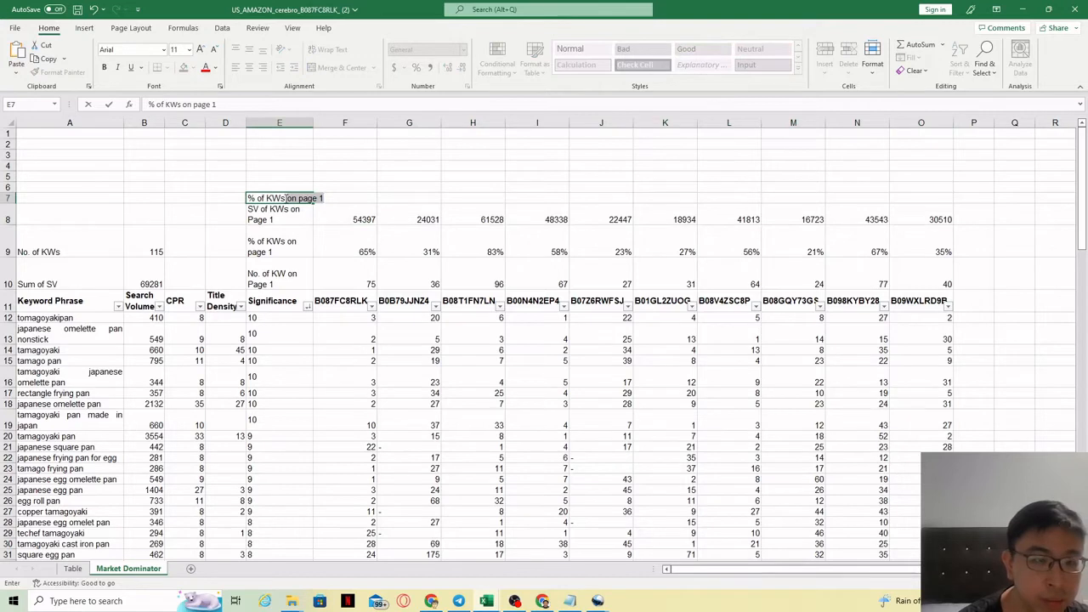
key("Return")
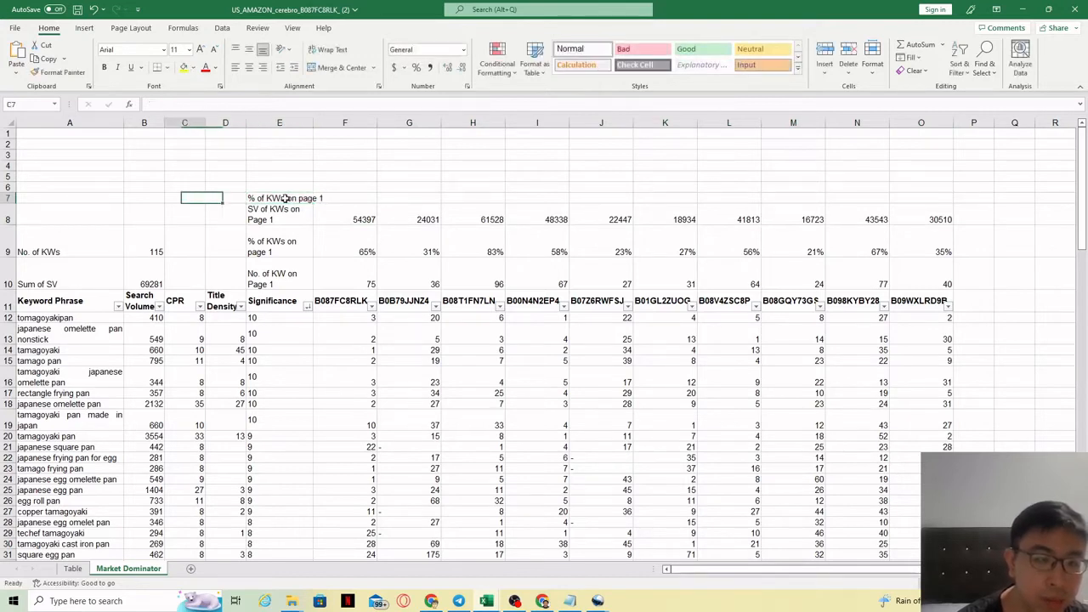
left_click(267, 199)
double_click(268, 198)
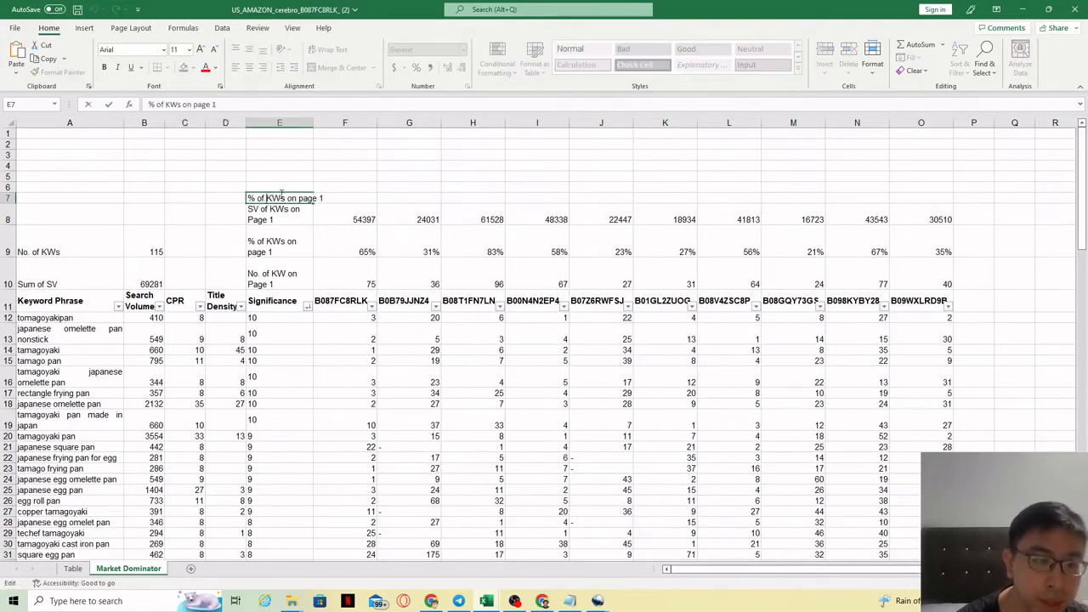
type("SV of")
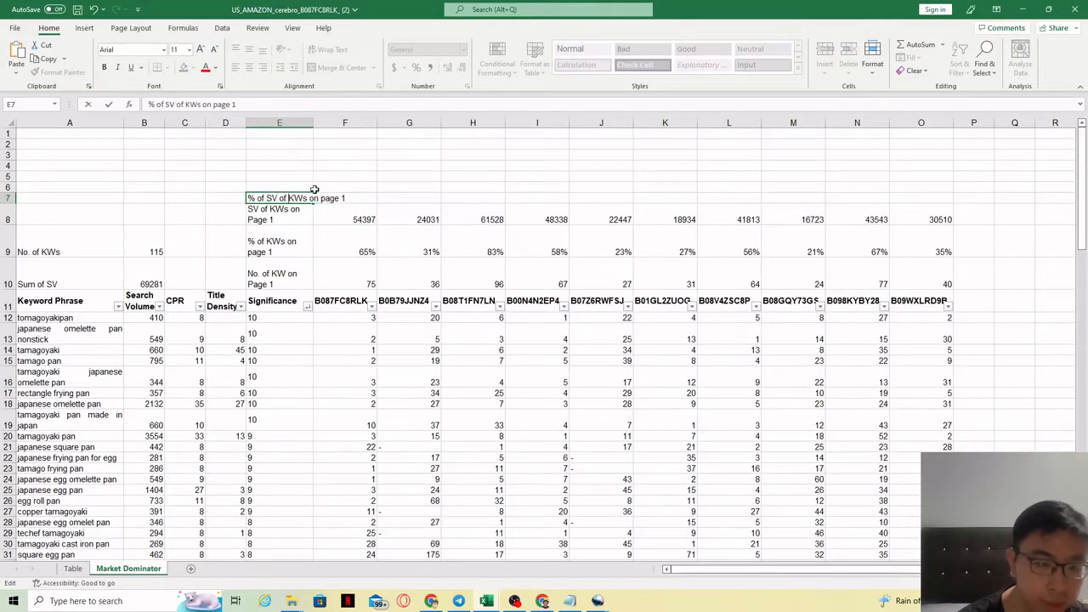
left_click(344, 166)
left_click(287, 198)
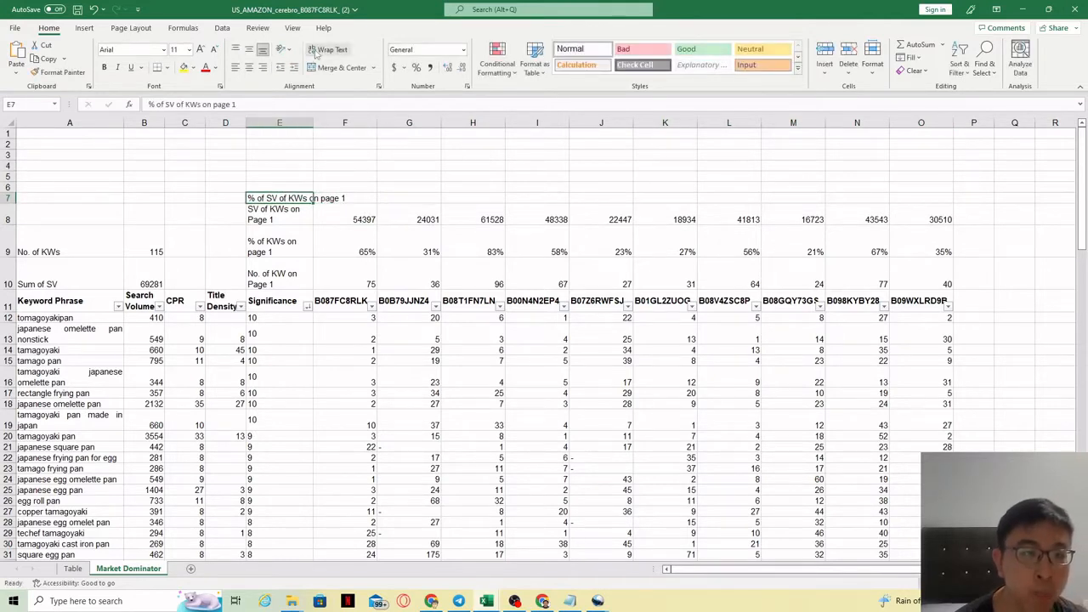
left_click(331, 49)
key("Down")
key("Down")
key("Down")
Enter =F8/B10 in F7 and format it as a percentage.
left_click(350, 195)
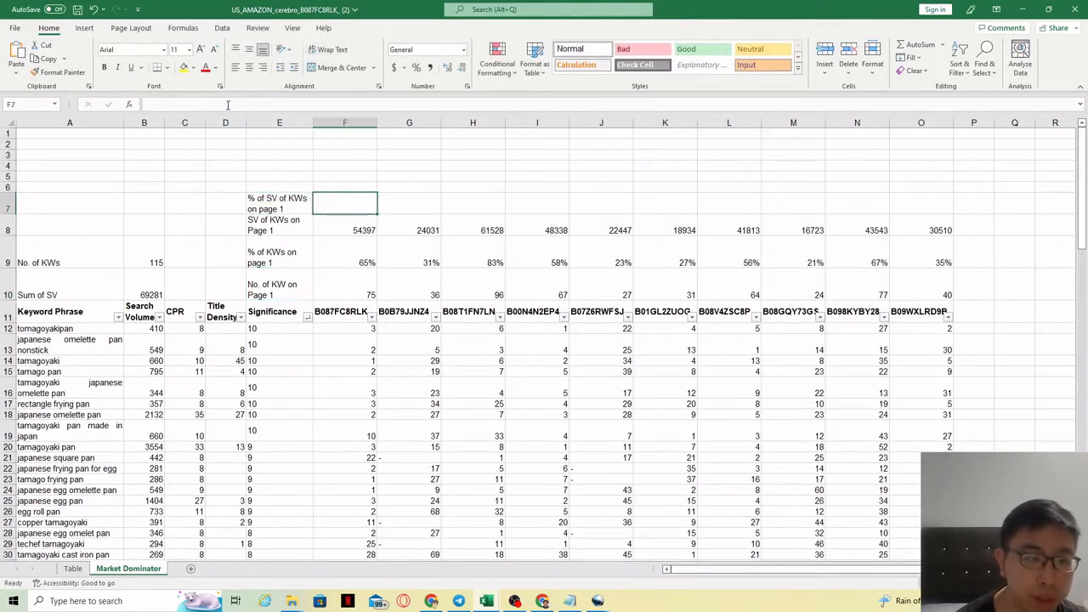
type("=")
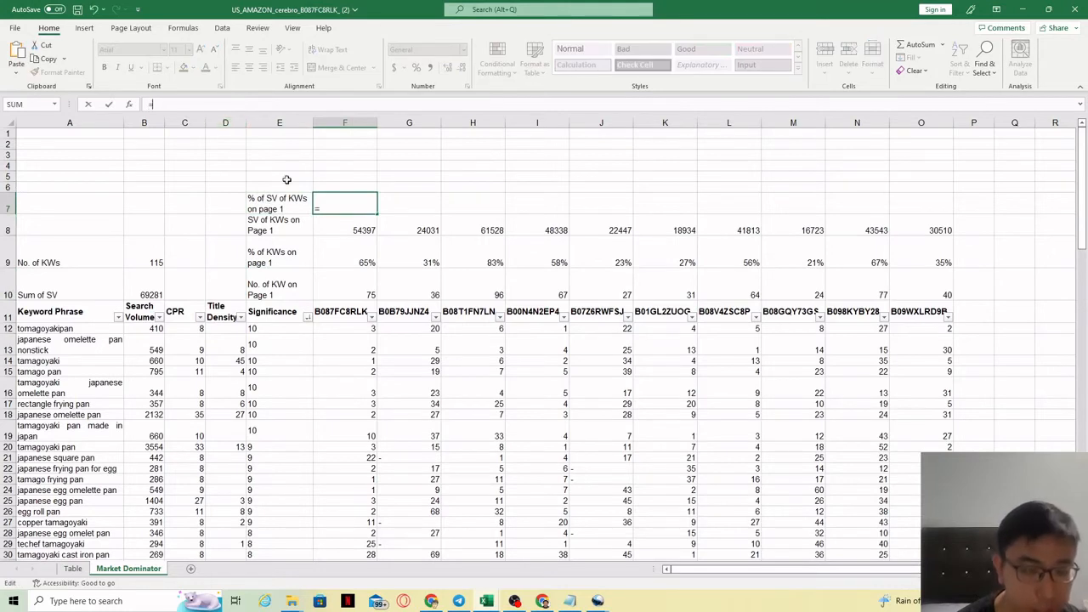
left_click(358, 228)
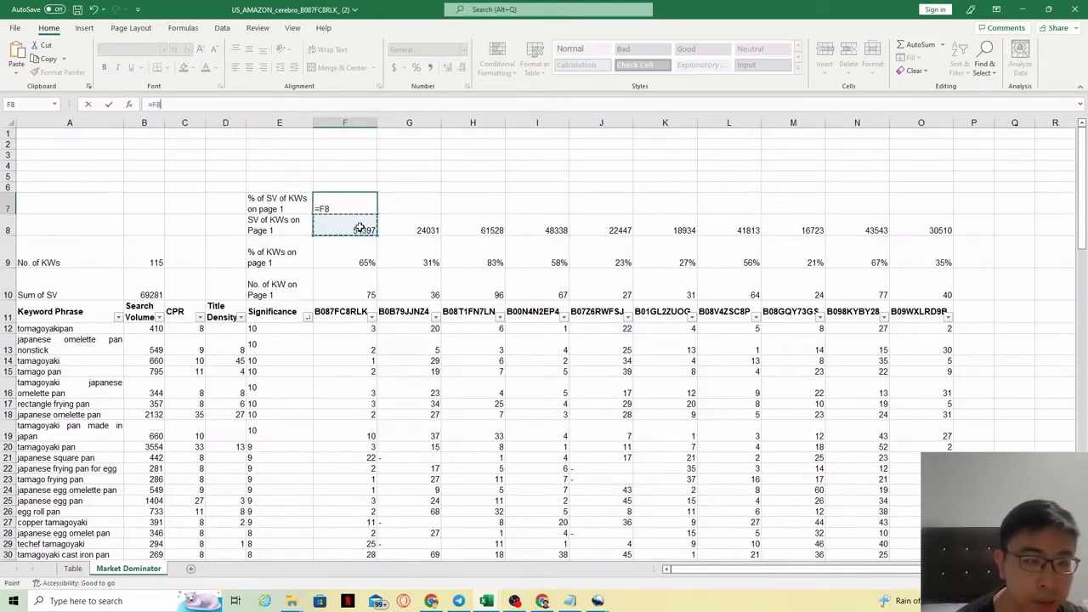
type("/")
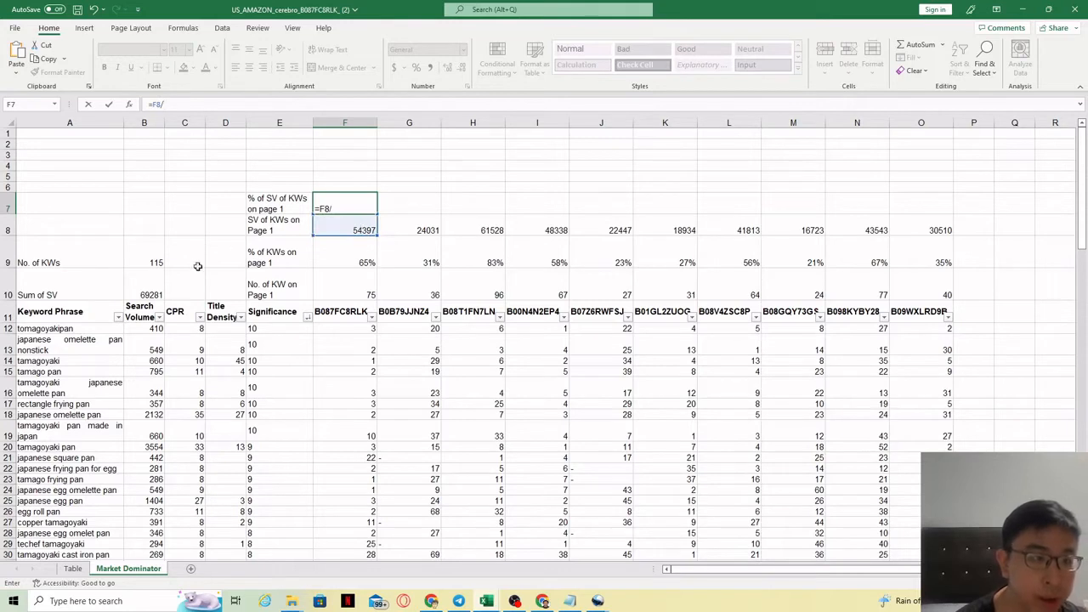
left_click(151, 291)
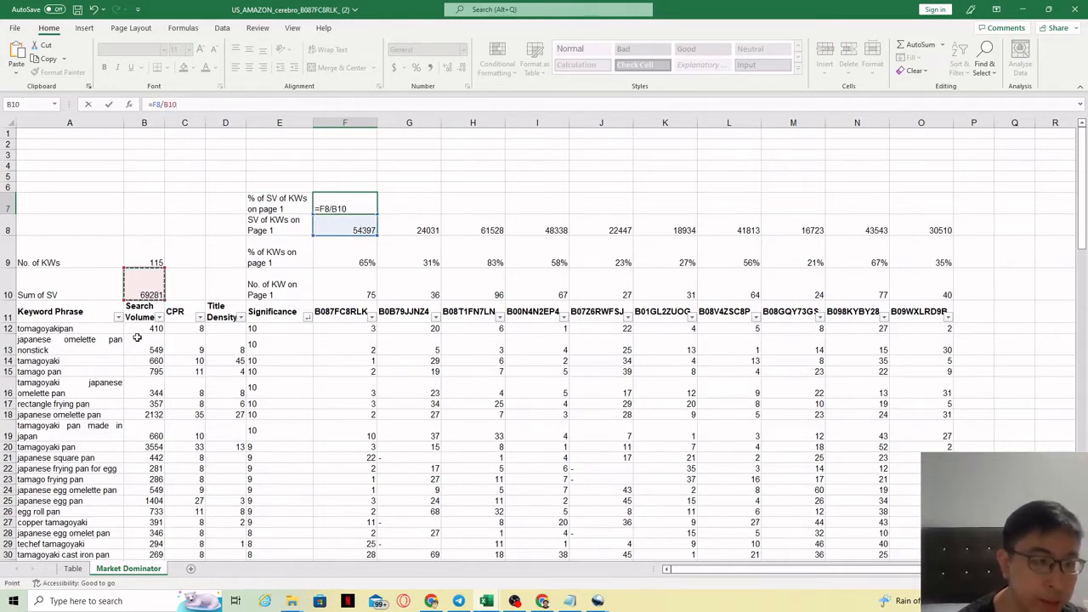
key("Return")
left_click(368, 205)
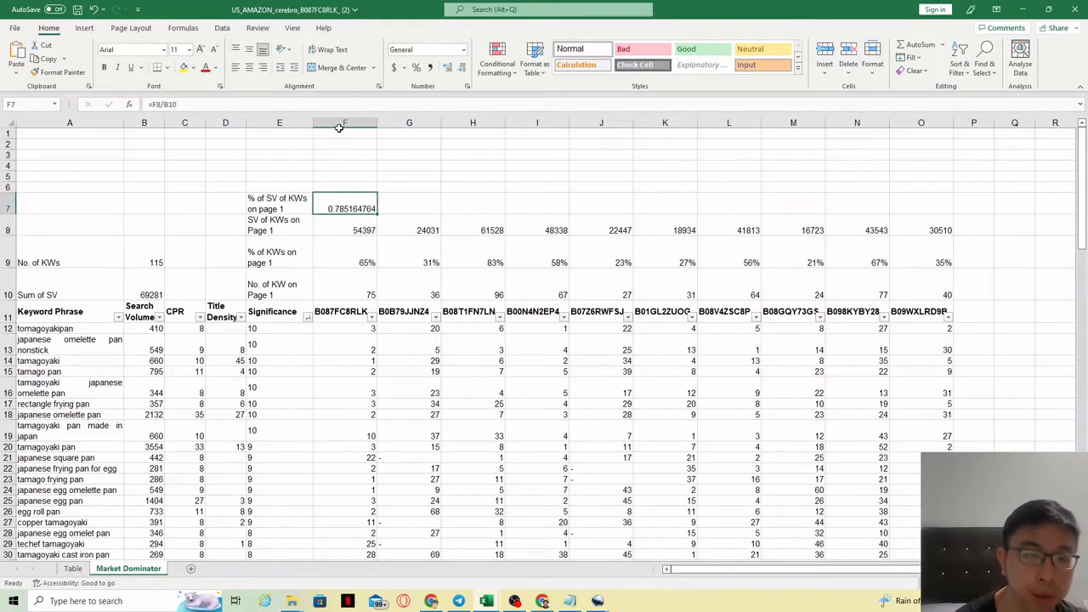
left_click(415, 67)
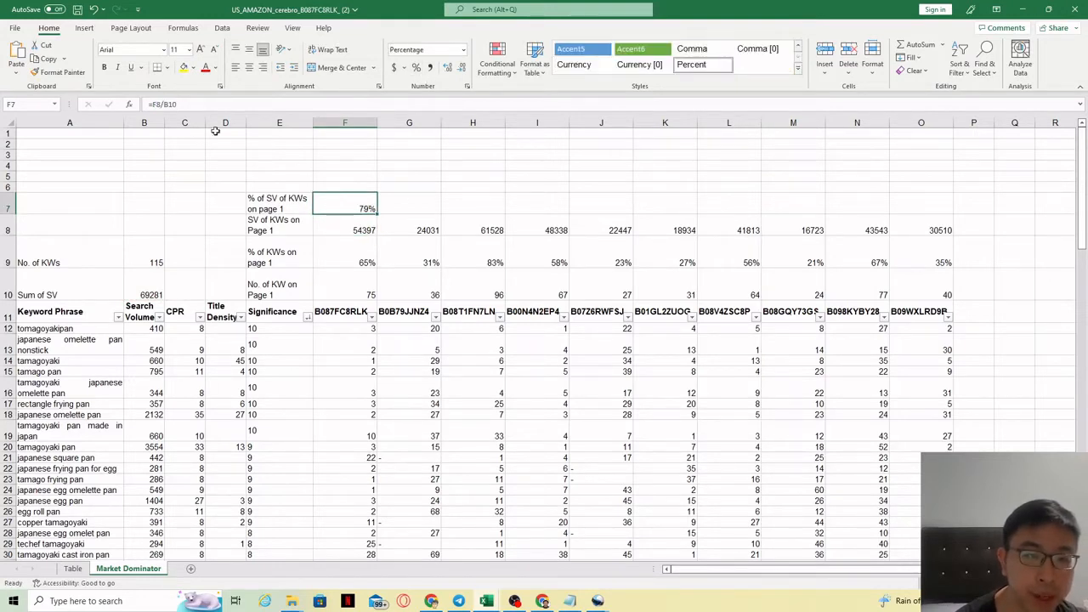
Make the divisor in F7's formula absolute so it reads =F8/$B$10.
left_click(169, 107)
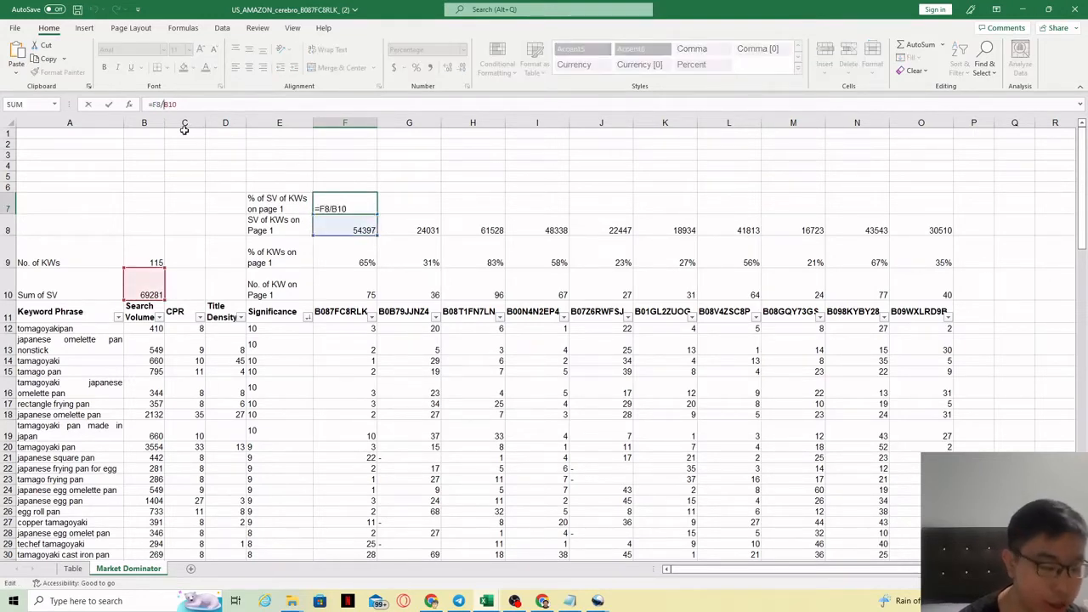
type("$")
key("Right")
type("$")
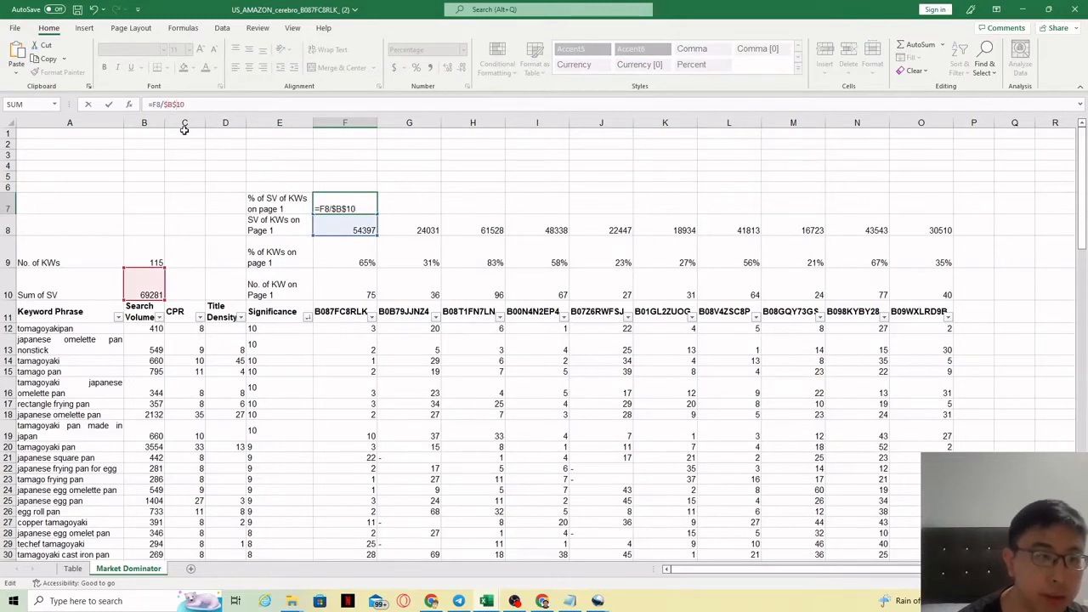
key("Return")
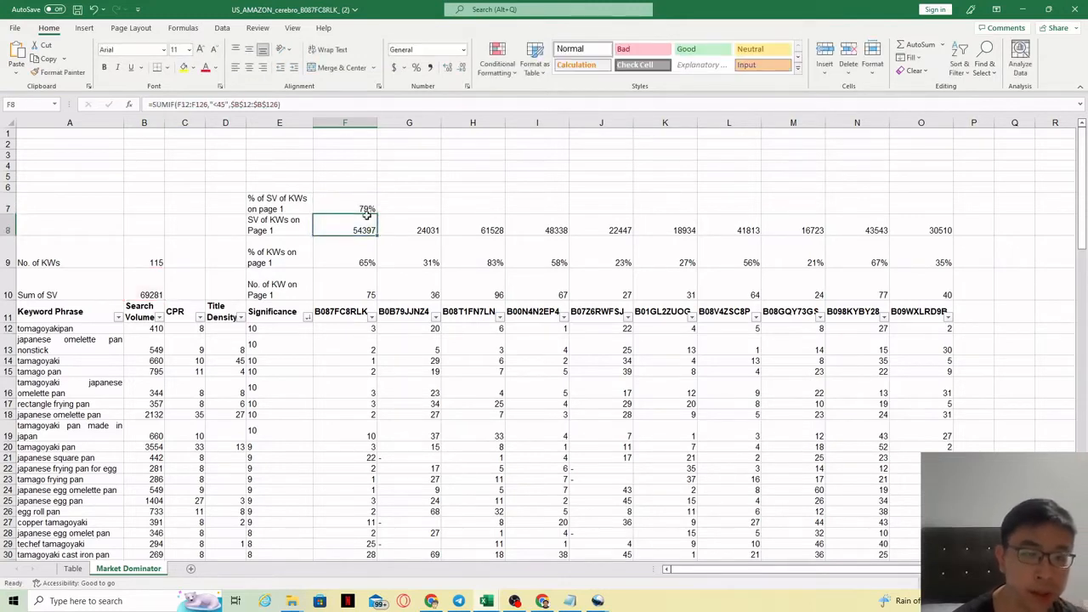
Fill the F7 percentage formula across to O7.
left_click(367, 209)
left_click_drag(377, 218, 943, 208)
left_click(644, 272)
Examine the formulas in the summary rows 7 to 10 across the competitor columns.
left_click_drag(340, 209, 926, 208)
left_click_drag(340, 247, 906, 247)
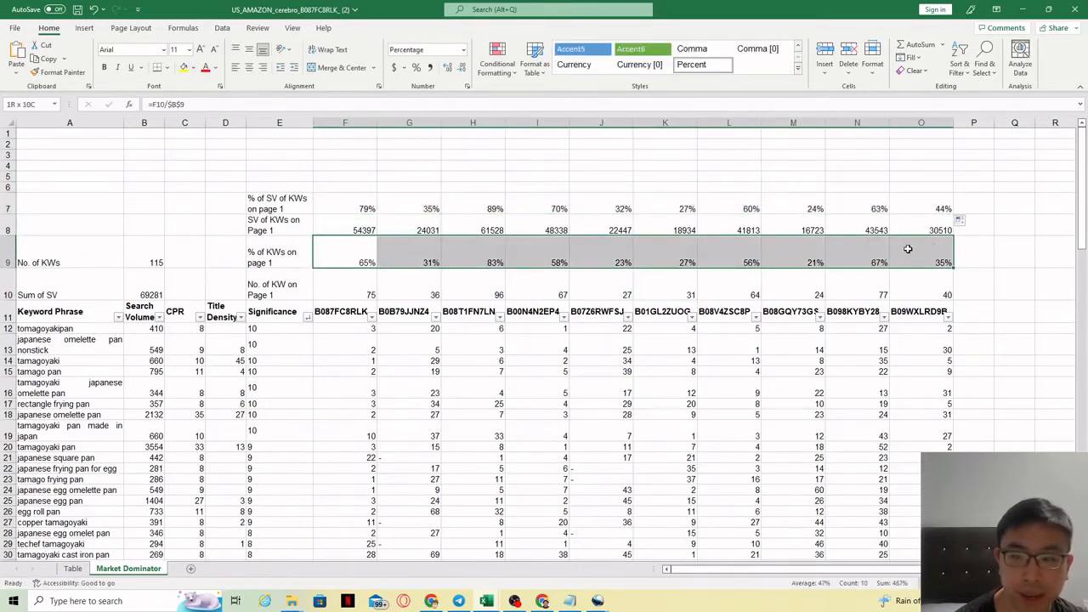
left_click_drag(352, 206, 349, 291)
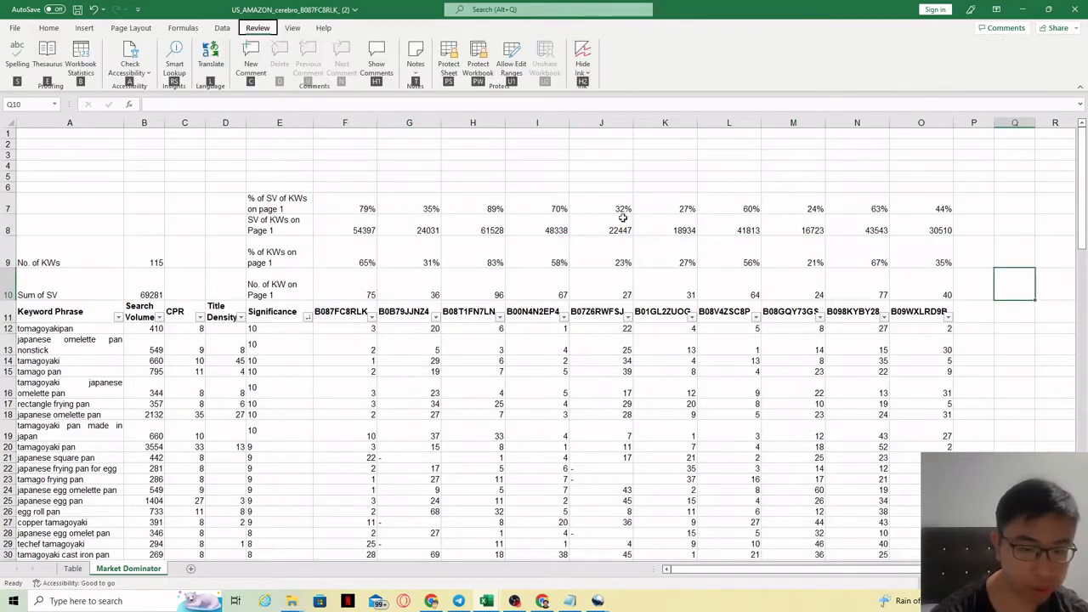
left_click(367, 288)
left_click(361, 208)
left_click(360, 258)
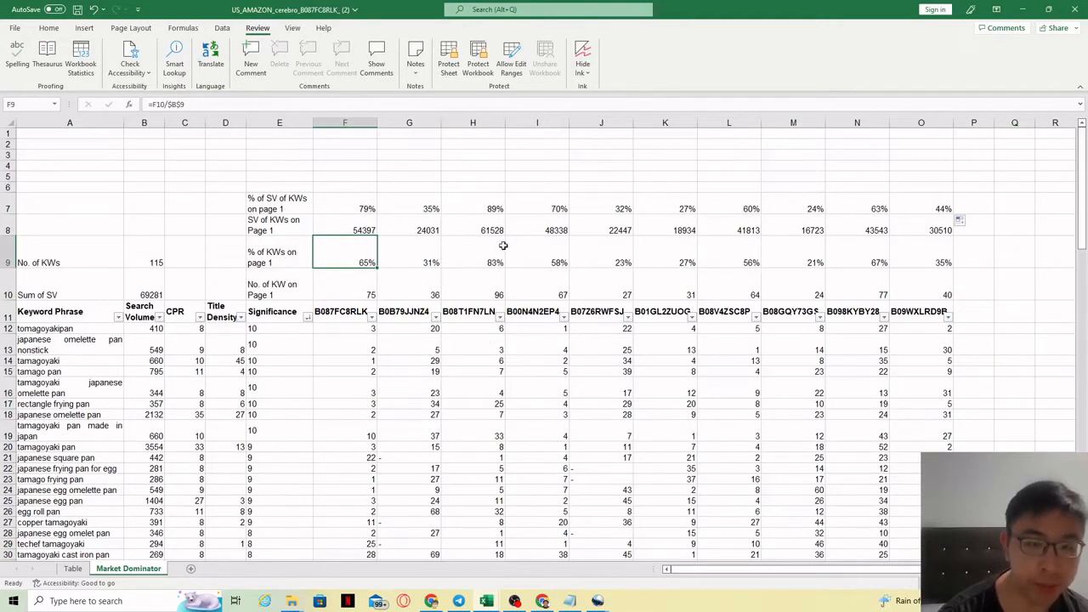
left_click(476, 311)
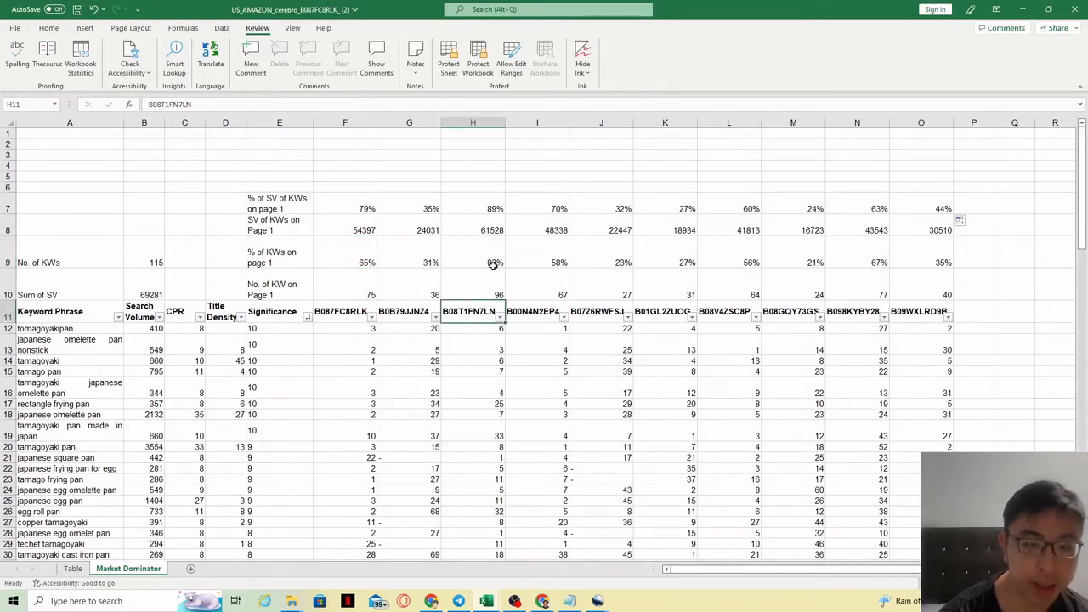
left_click(489, 210)
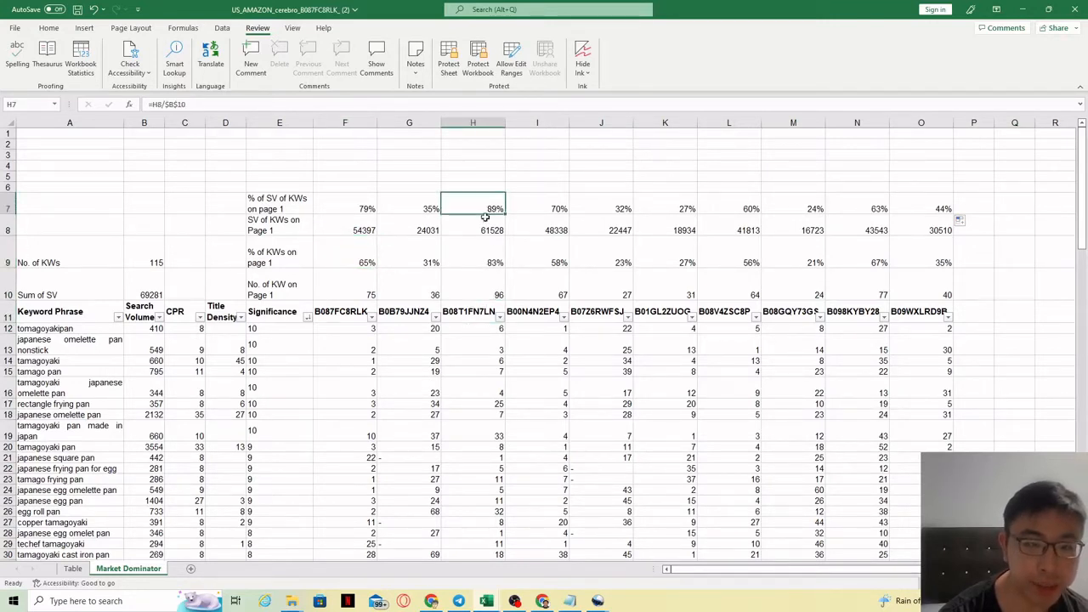
left_click(490, 263)
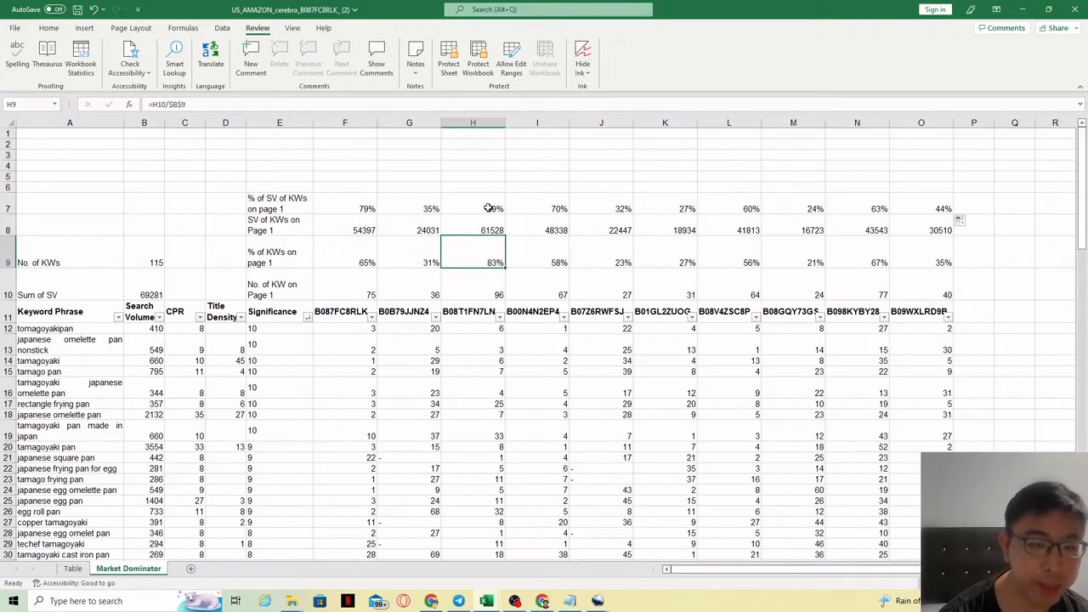
left_click_drag(489, 208, 487, 308)
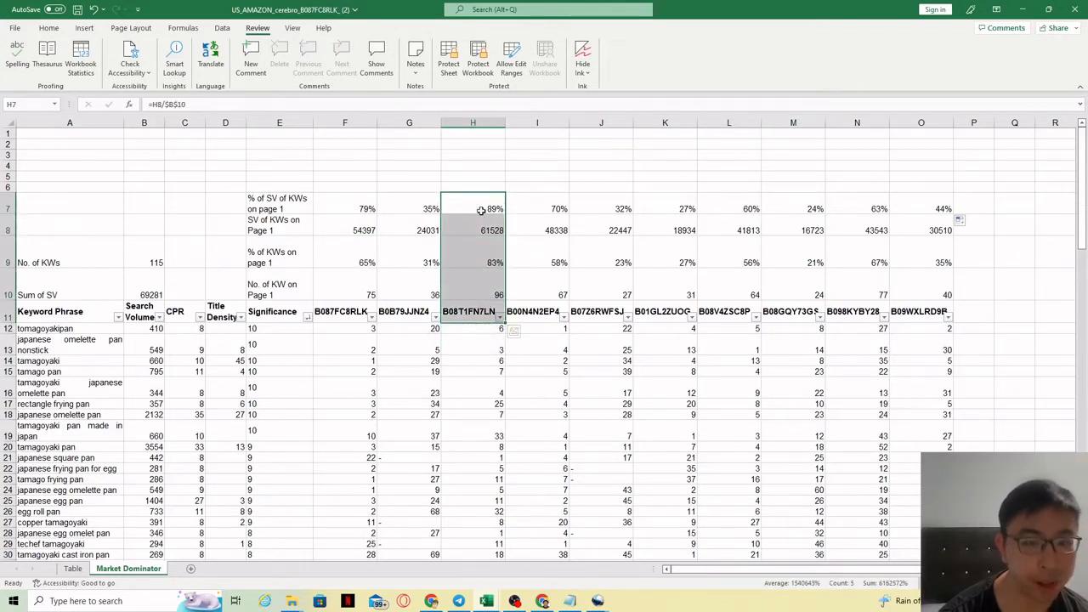
left_click(483, 262)
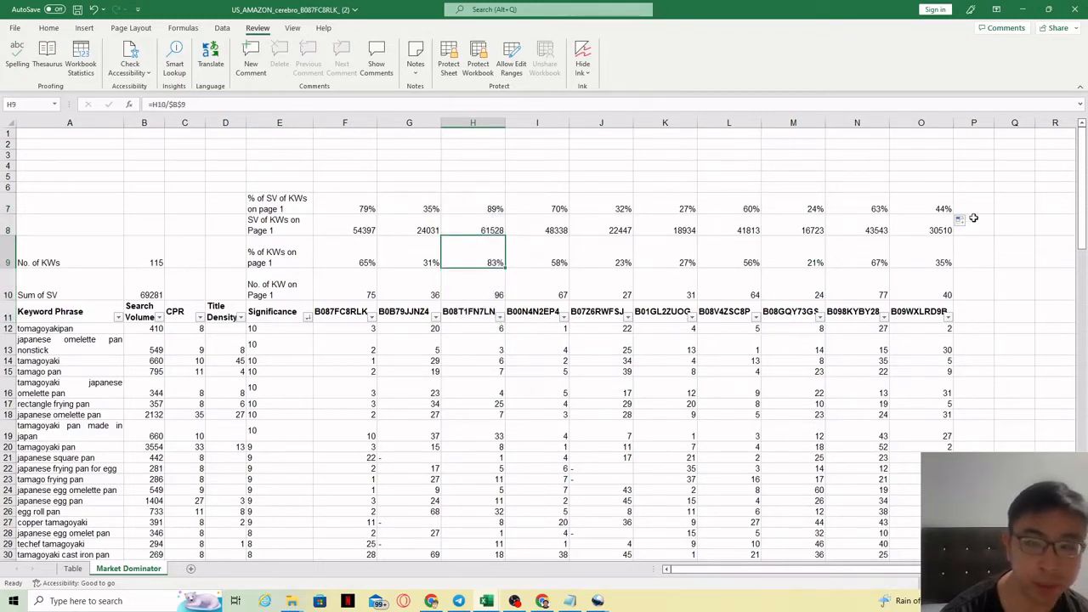
left_click_drag(930, 208, 365, 251)
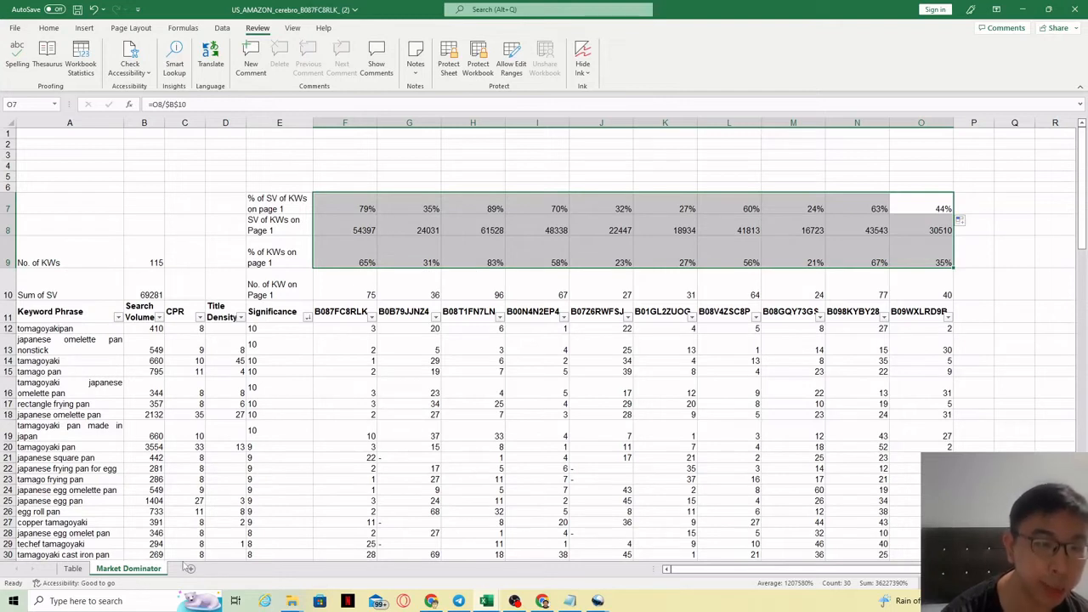
left_click(360, 287)
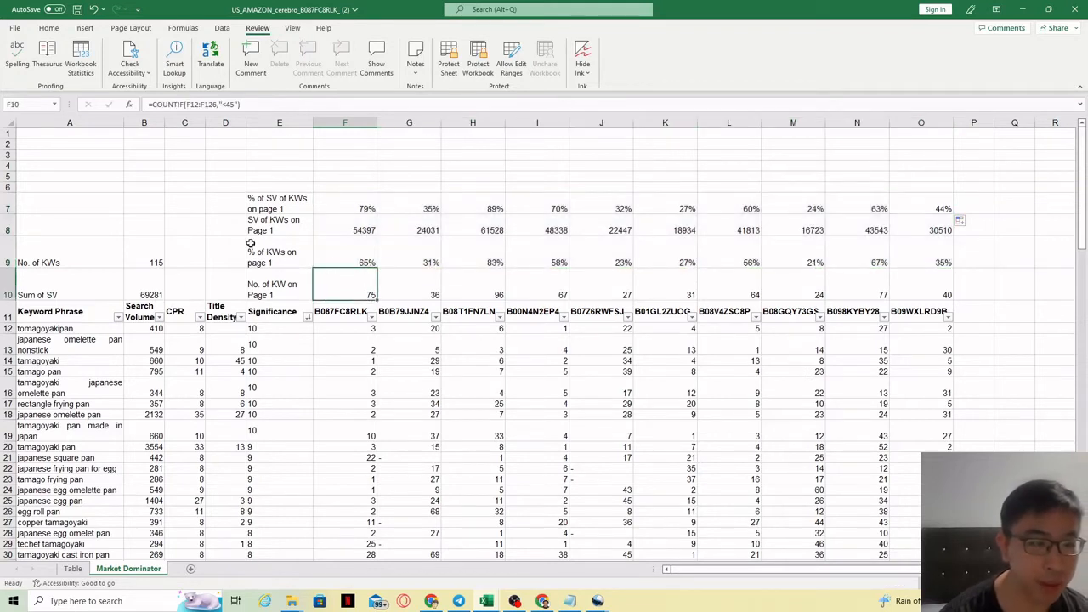
Enter the labels Super Weak, Weak, Normal and Strong in column A and move them up to A4:A7.
left_click(45, 178)
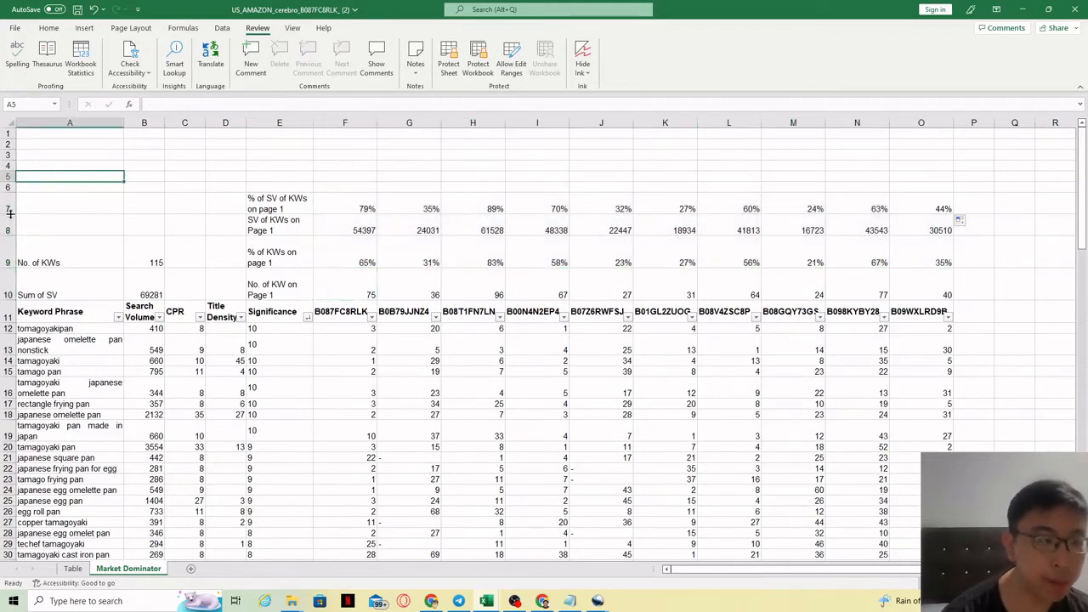
type("Su")
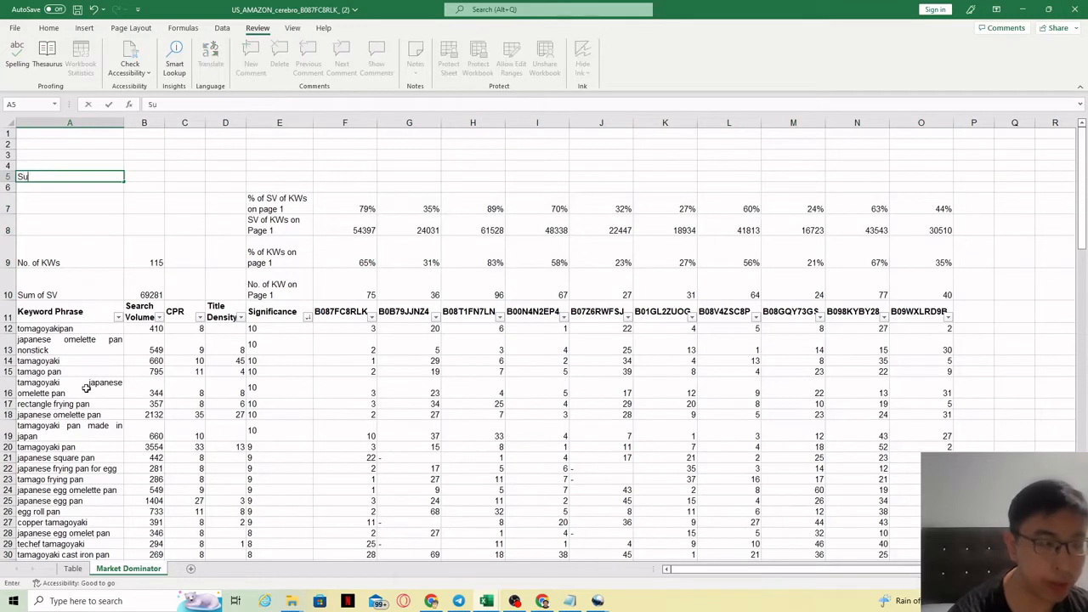
type("per Waek")
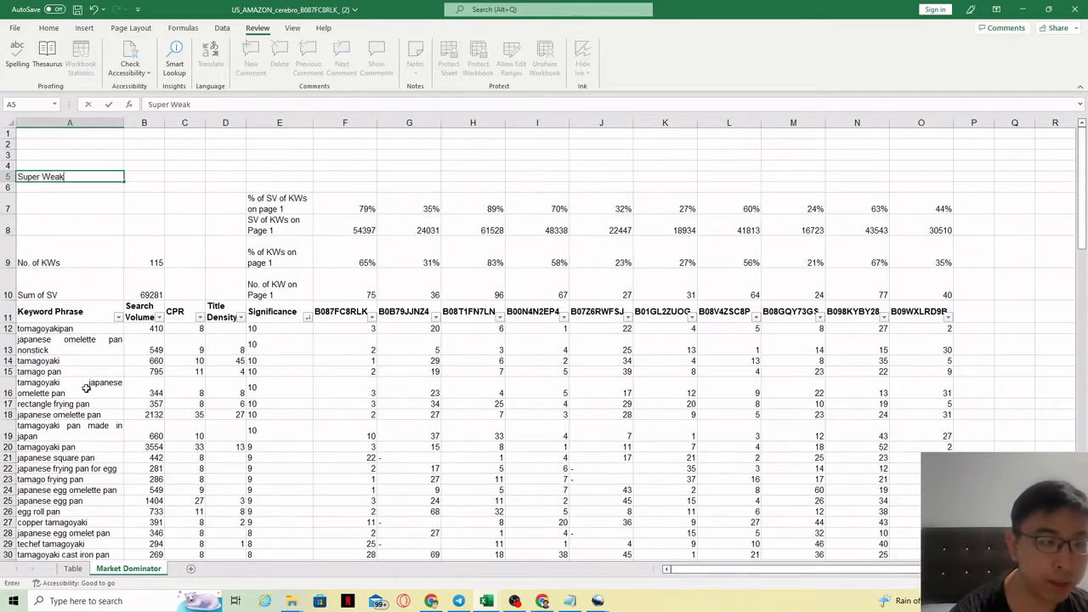
key("Return")
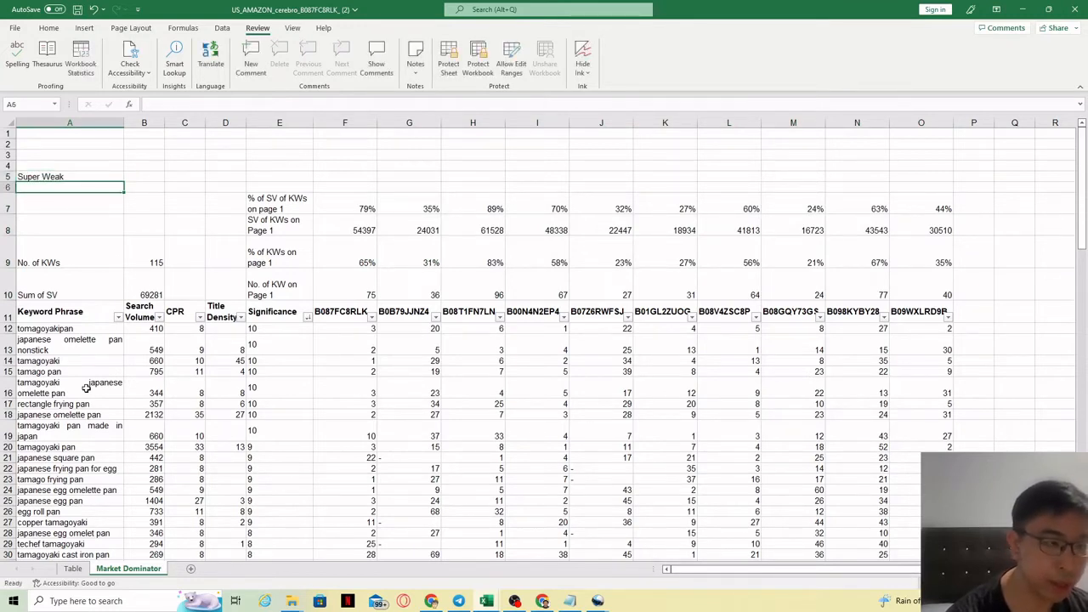
type("Weak")
key("Return")
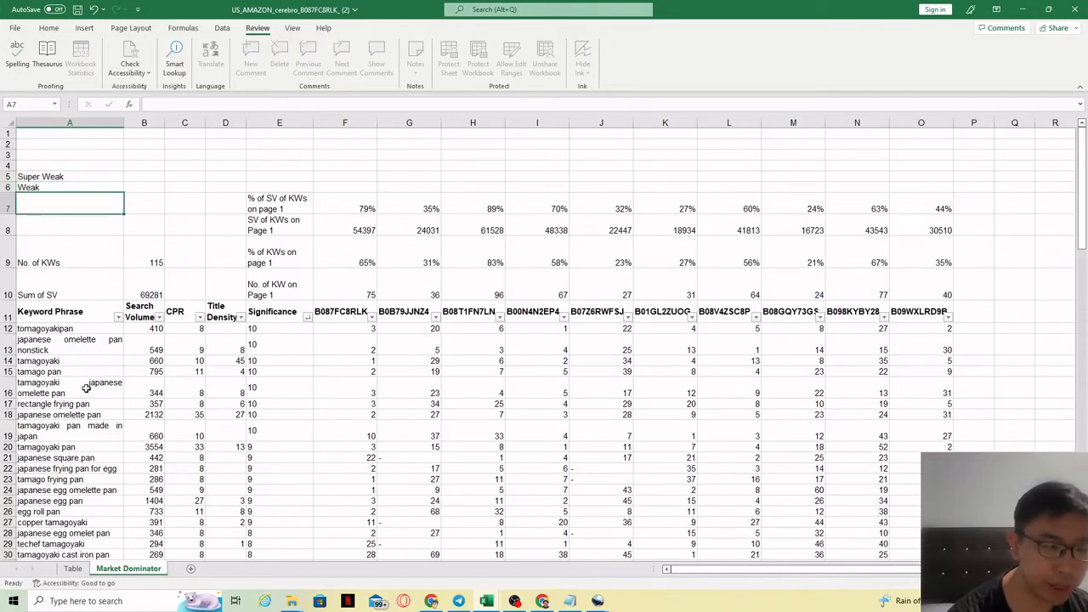
type("Normal")
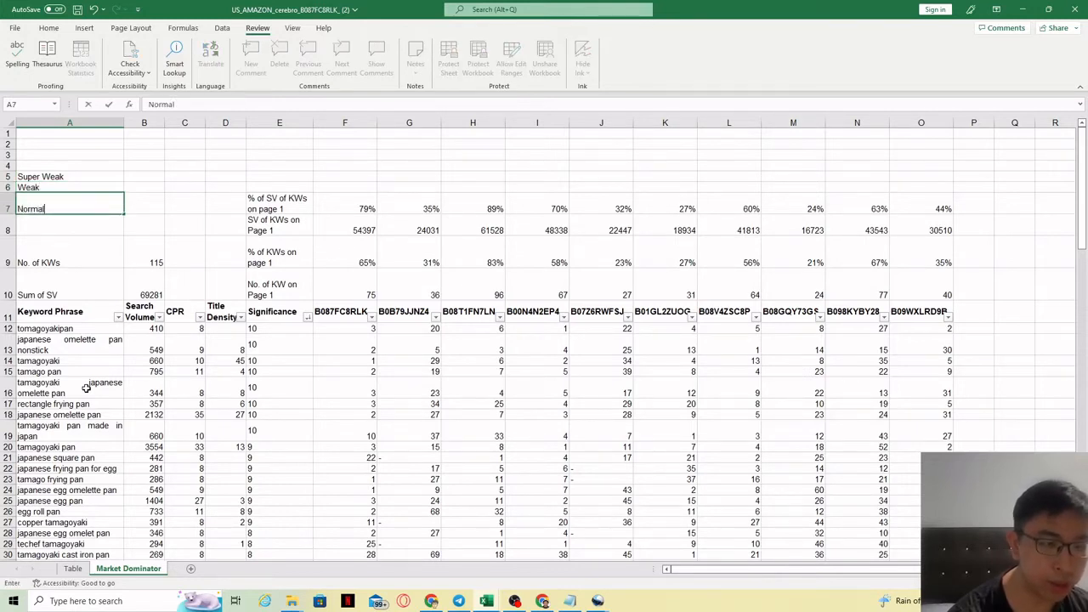
key("Return")
type("St")
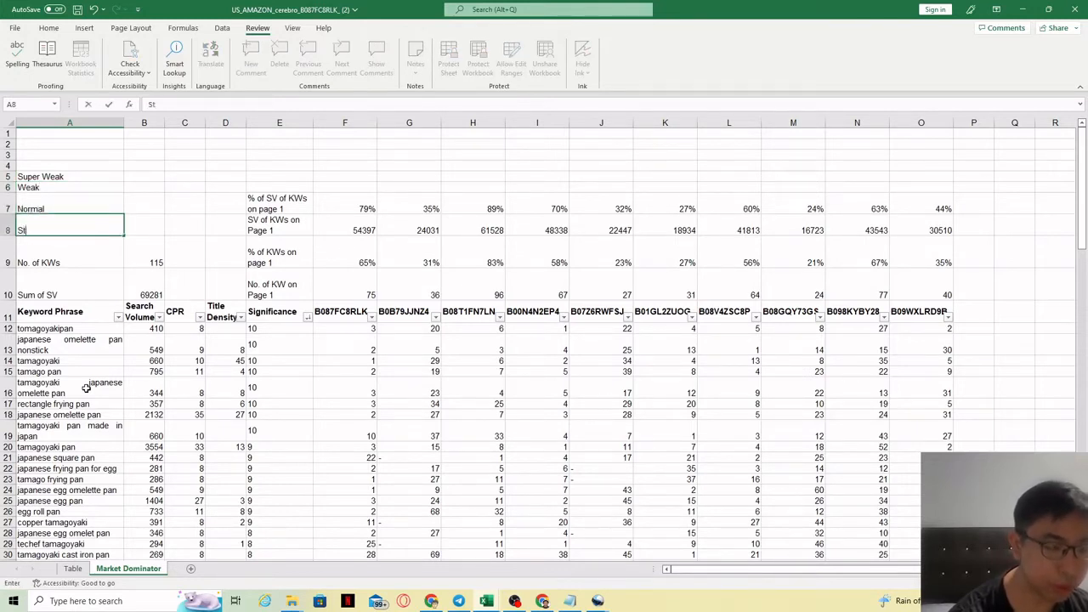
type("rong")
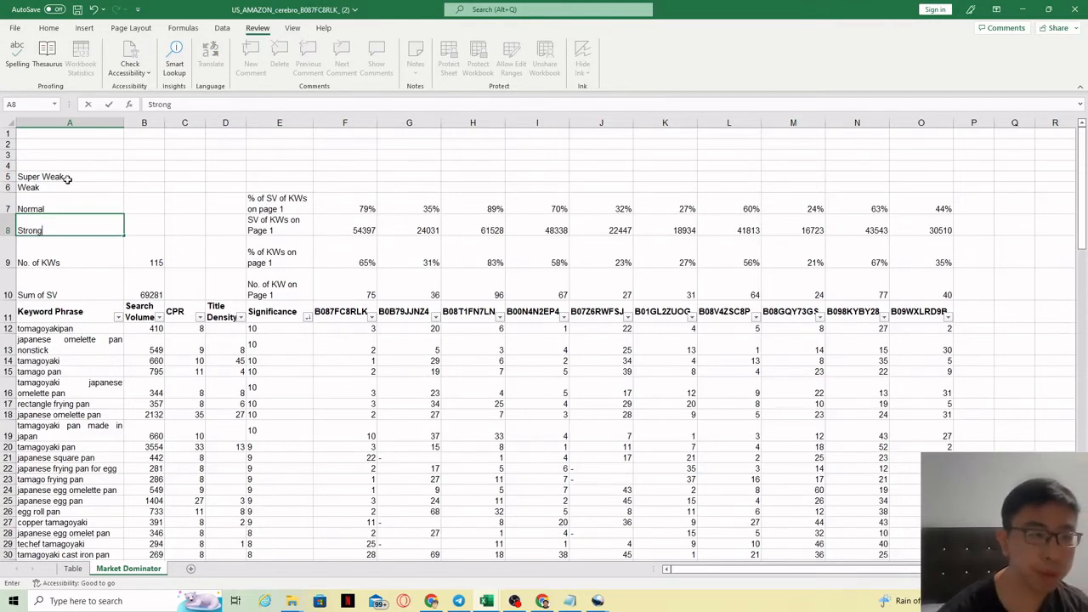
mouse_move(55, 176)
left_mouse_down()
mouse_move(60, 230)
mouse_move(62, 161)
left_mouse_up()
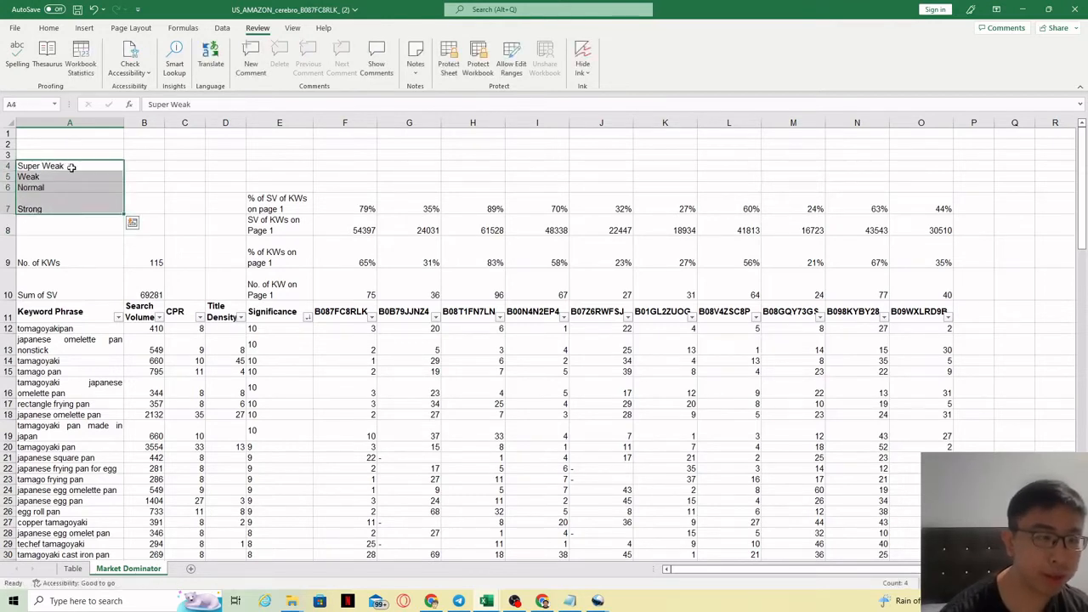
left_click(172, 179)
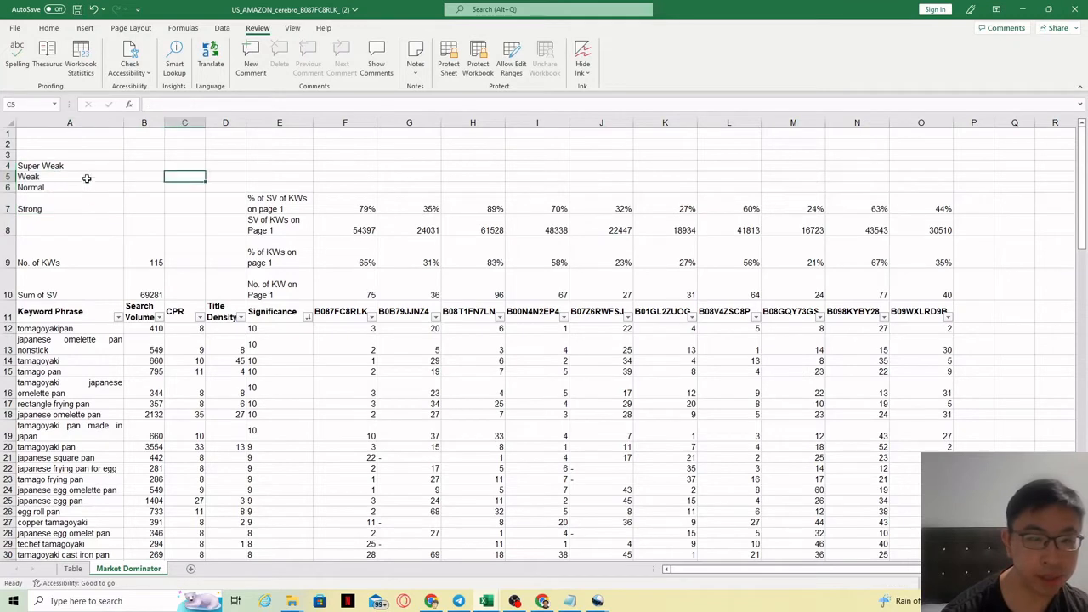
Append the range (0-20%) to the Super Weak label in A4.
left_click_drag(87, 167, 155, 209)
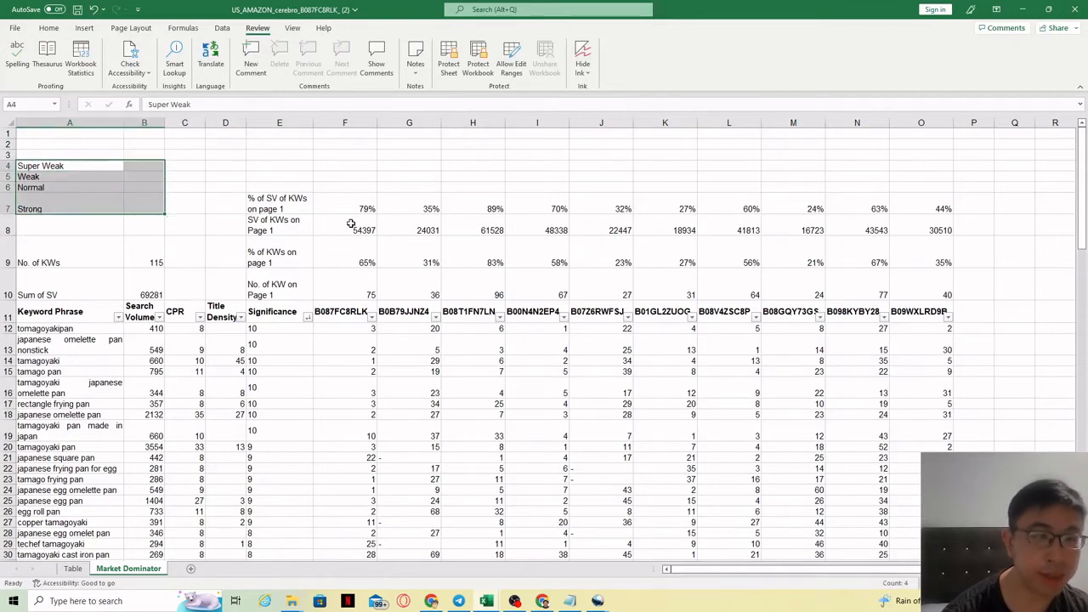
double_click(84, 166)
type("(0-20")
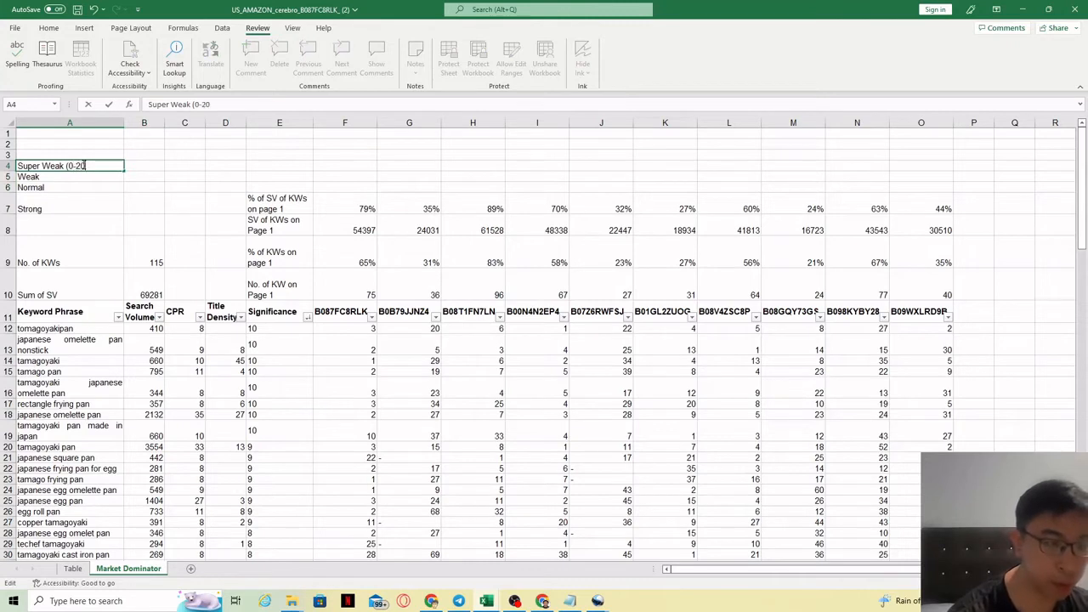
type("%)")
left_click(107, 221)
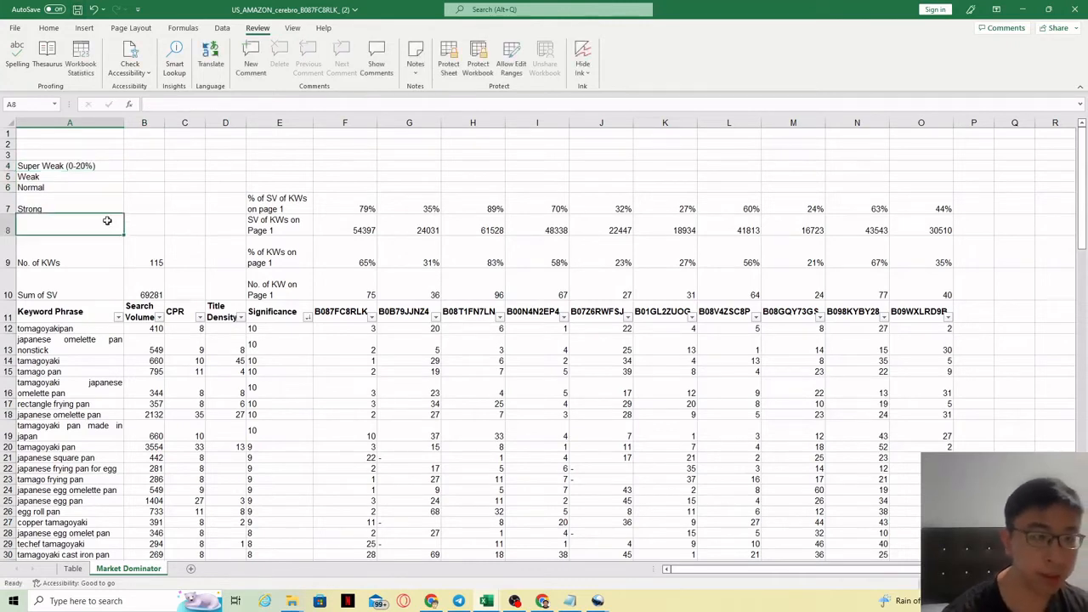
Append the range (20%-40%) to the Weak label in A5.
left_click(93, 168)
left_click_drag(429, 210, 423, 251)
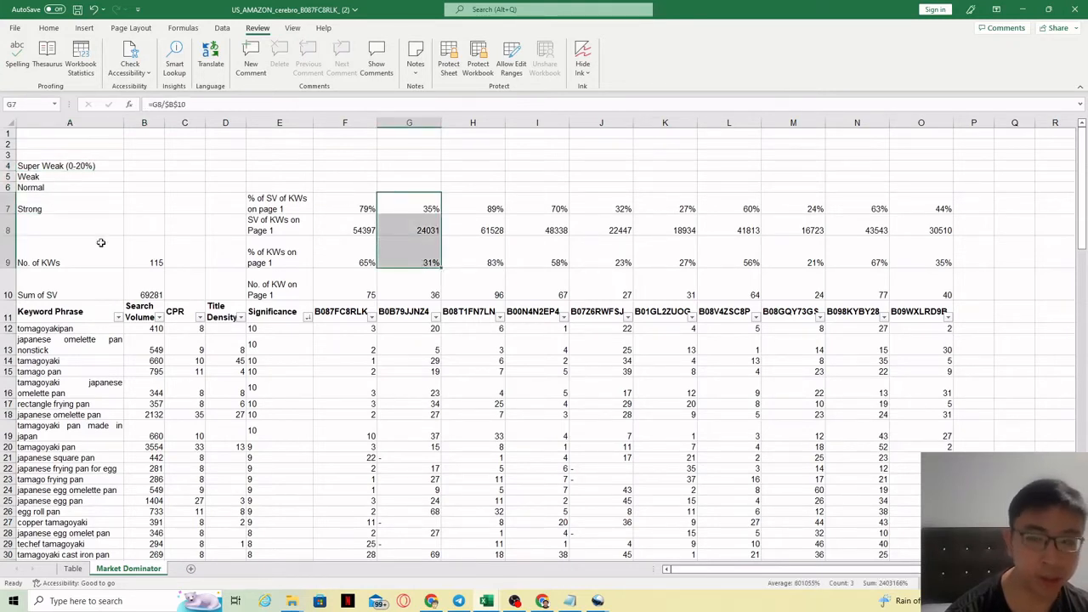
double_click(73, 178)
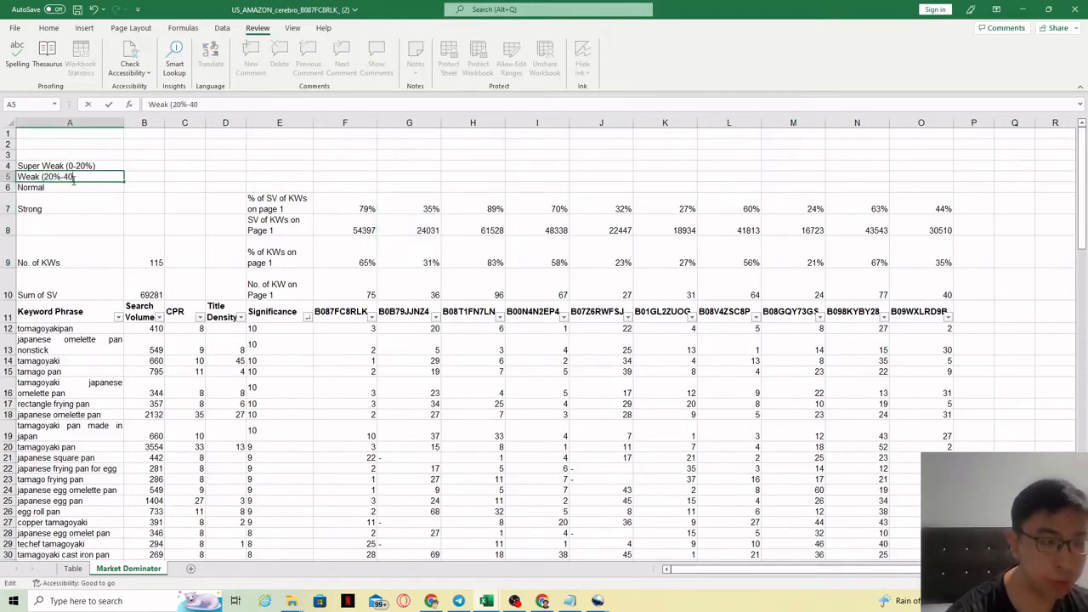
type("(20%-40%)")
key("Return")
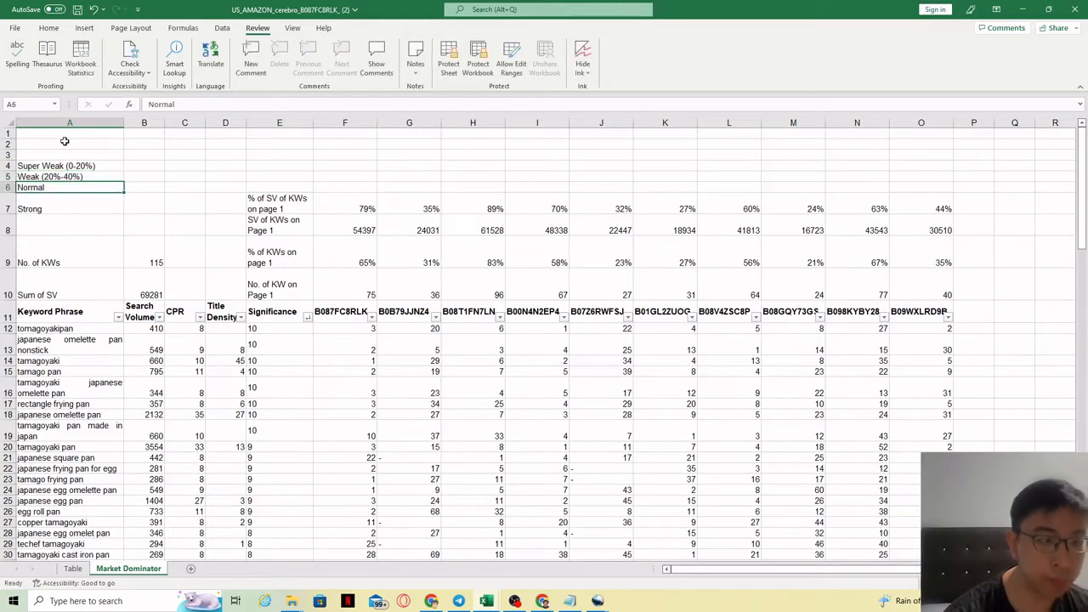
Append (40%-60%) to the Normal label and (60%-80%) to the Strong label.
double_click(78, 186)
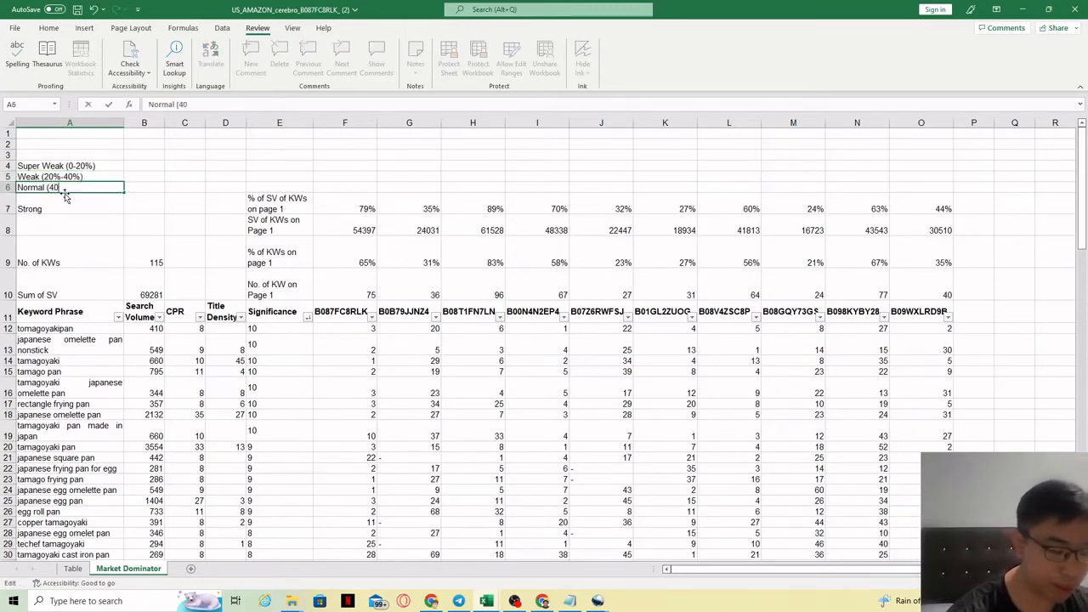
type("(40%-60%")
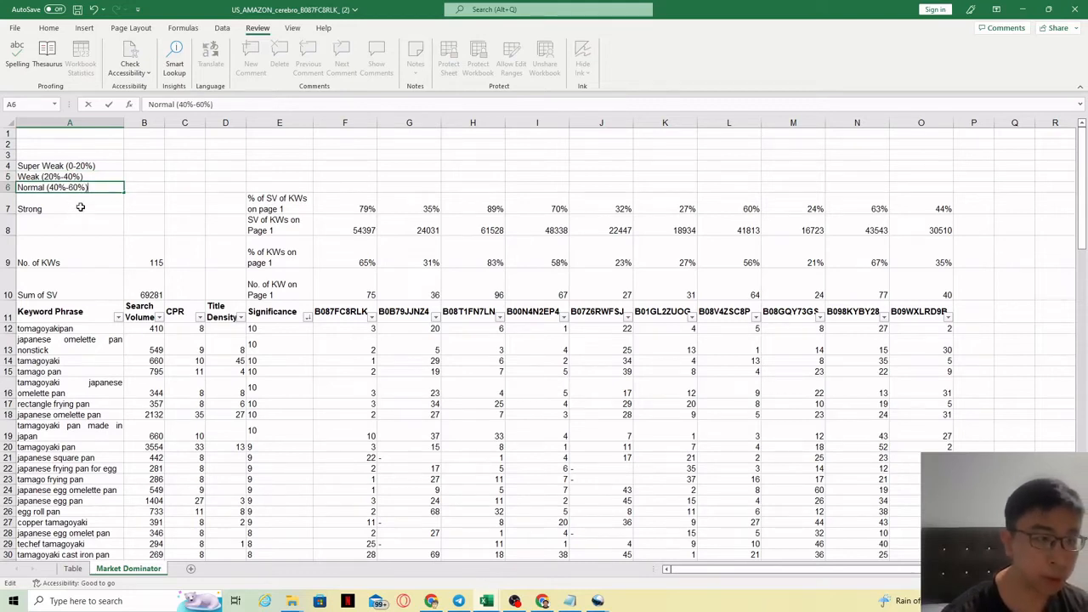
double_click(82, 202)
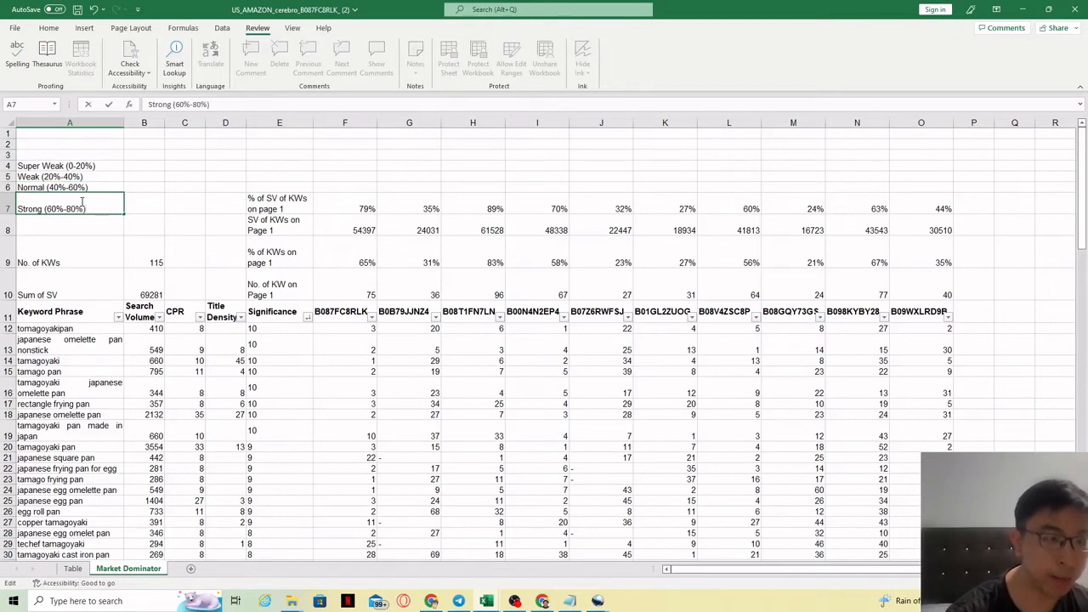
key("Return")
Enter the label Super Strong (80%-100%) in A8.
type("Super St")
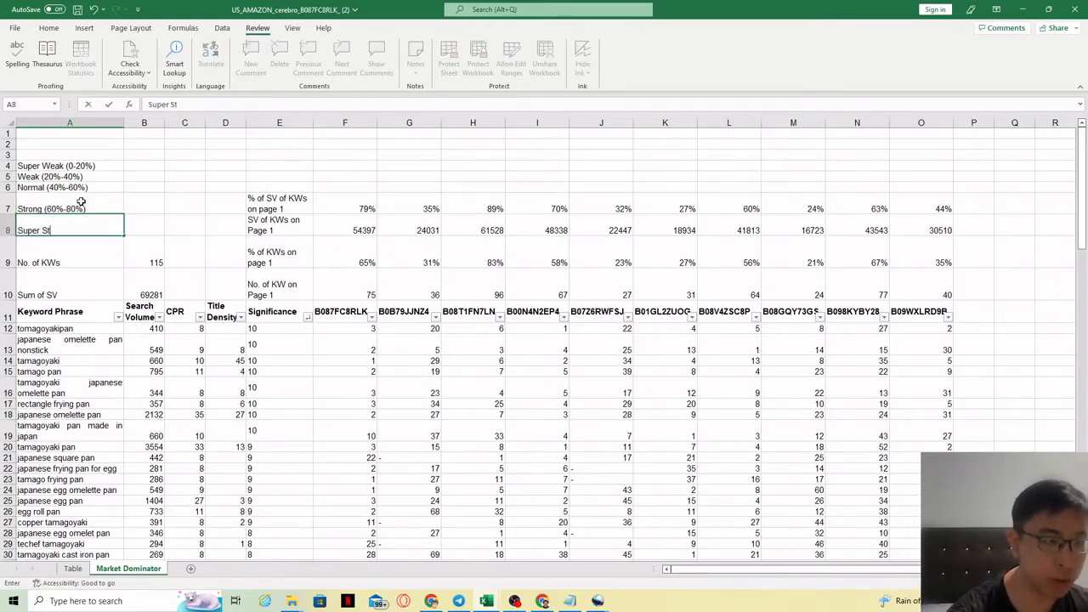
type("rong (80")
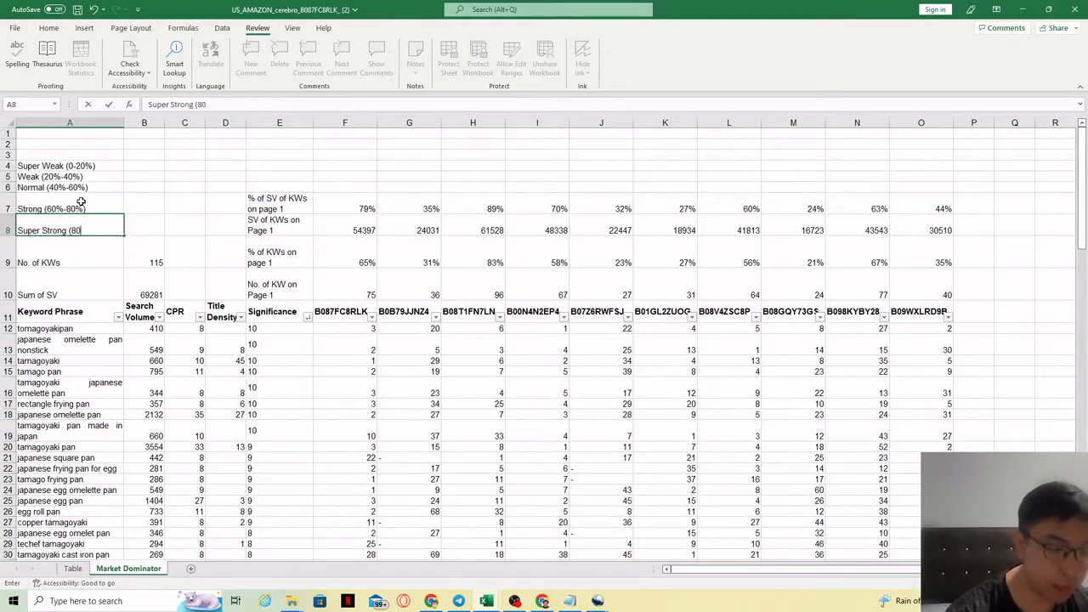
type("%-100")
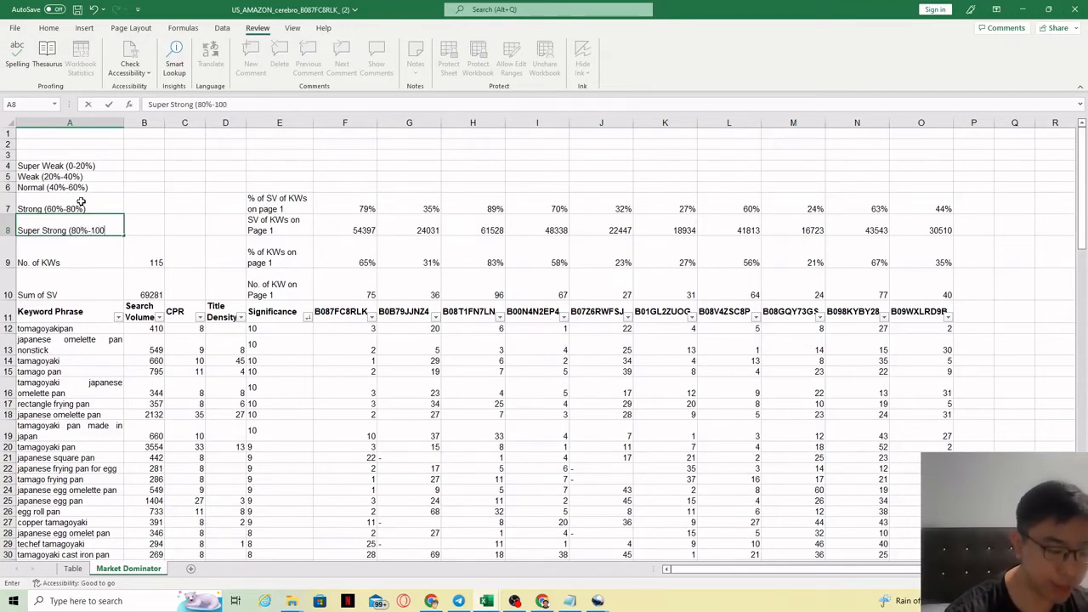
type("%)")
key("Return")
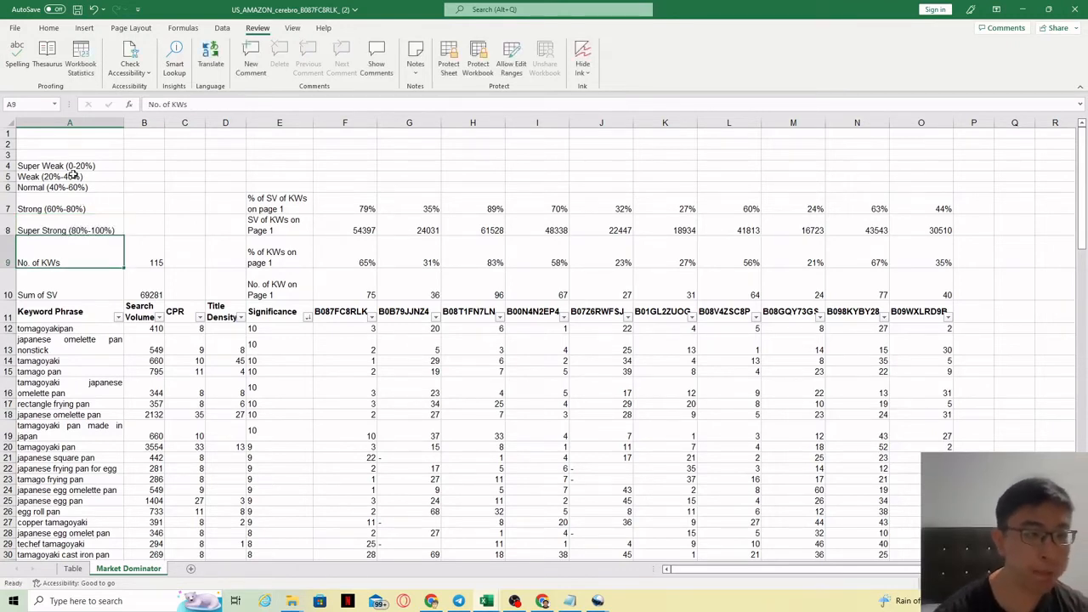
Fill the Super Weak label cell with dark green.
left_click_drag(72, 168, 79, 229)
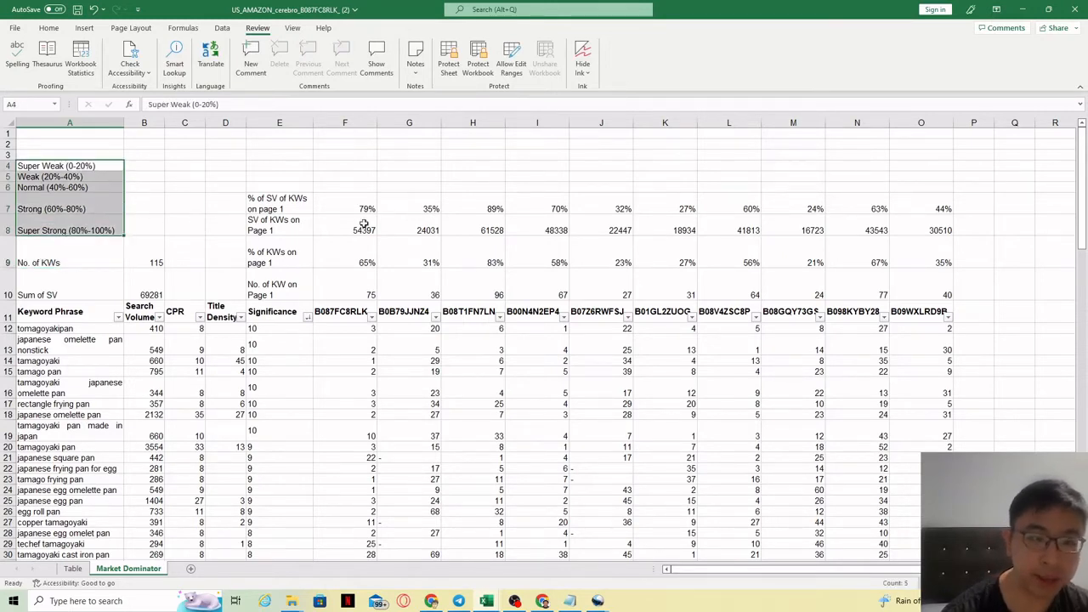
left_click(104, 182)
left_click(105, 182)
left_click(75, 167)
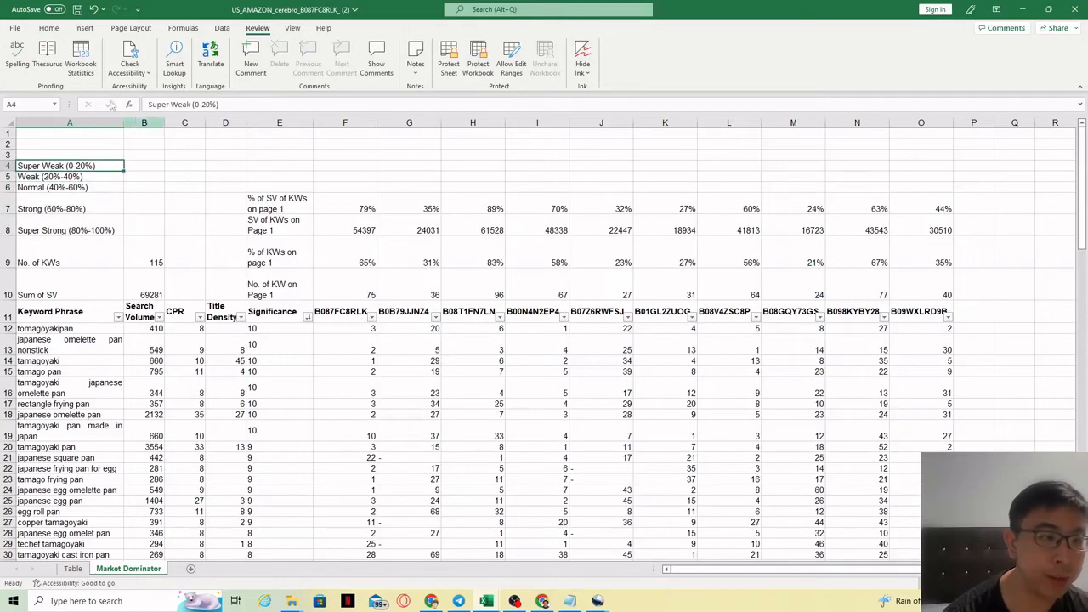
left_click(44, 30)
left_click(194, 67)
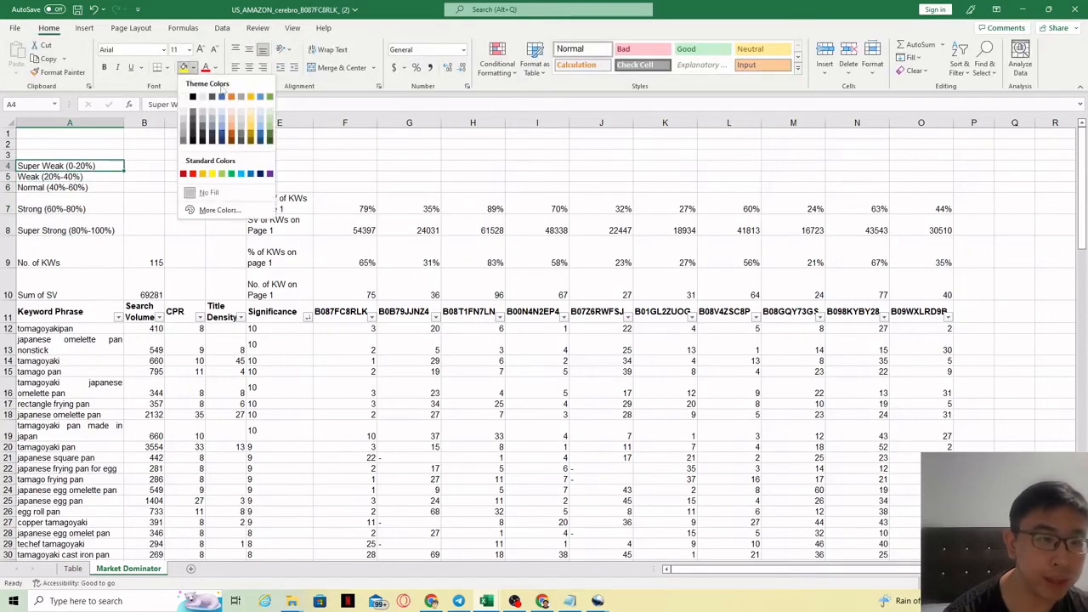
left_click(267, 96)
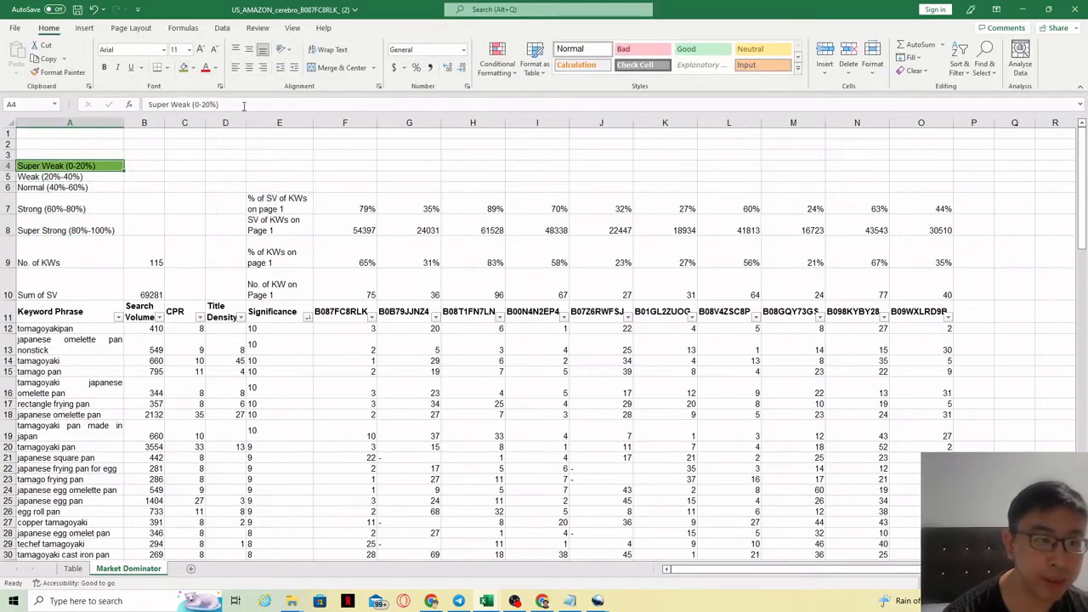
Fill the Weak label cell with light green.
left_click(89, 178)
left_click(194, 68)
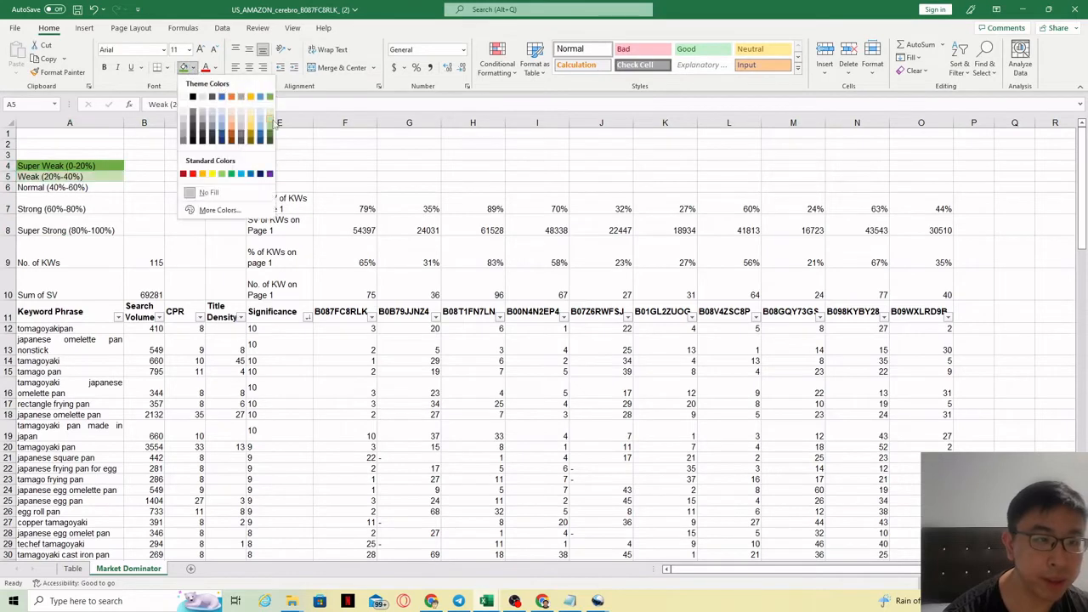
left_click(270, 125)
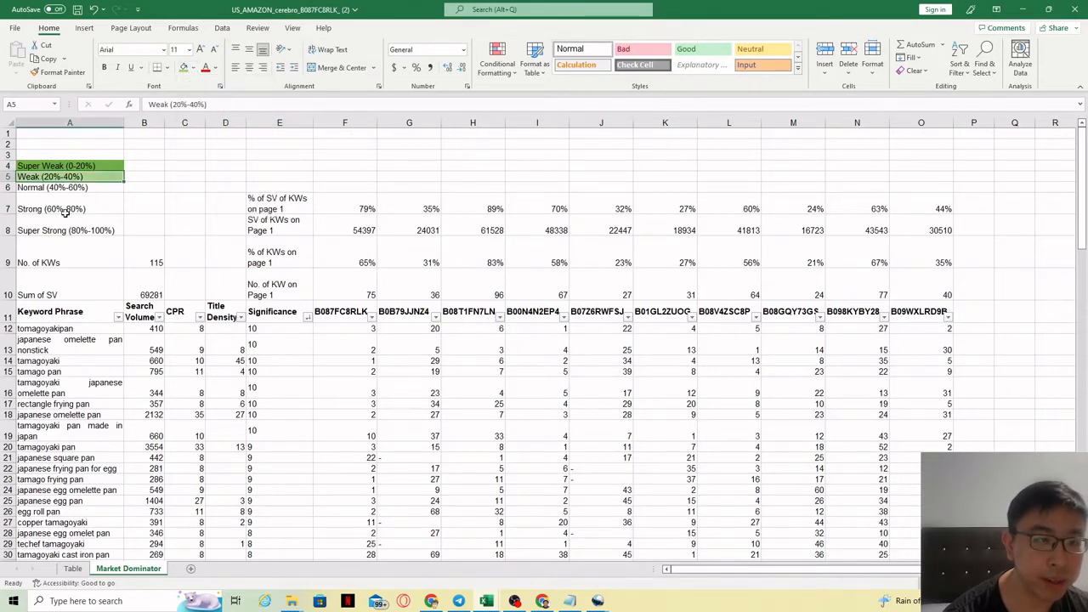
Fill the Normal label cell with yellow.
left_click(66, 188)
left_click(194, 68)
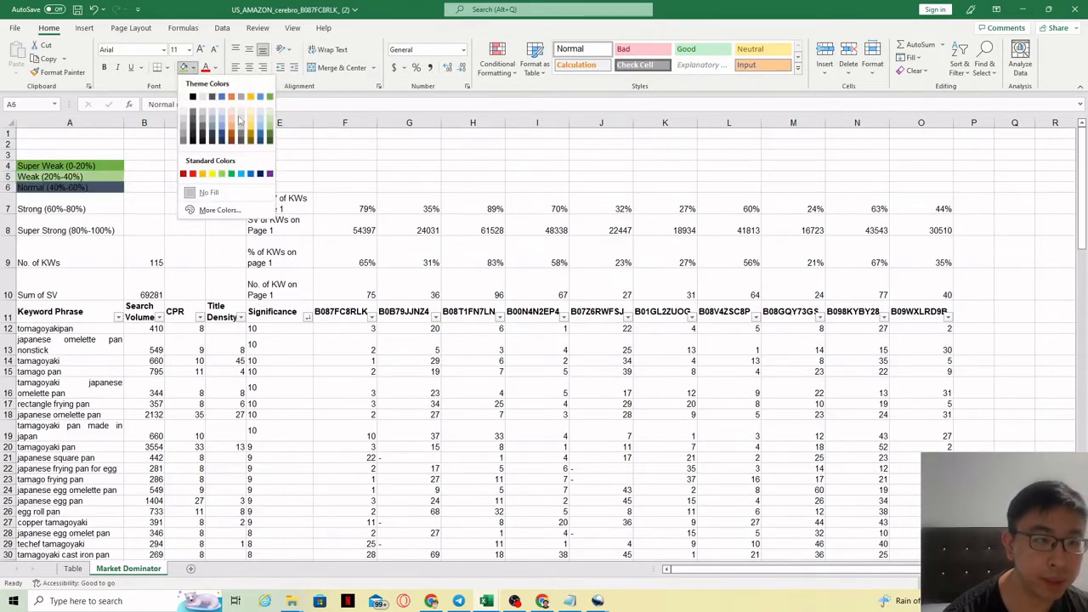
left_click(211, 174)
Fill the Strong label cell with orange.
left_click(80, 207)
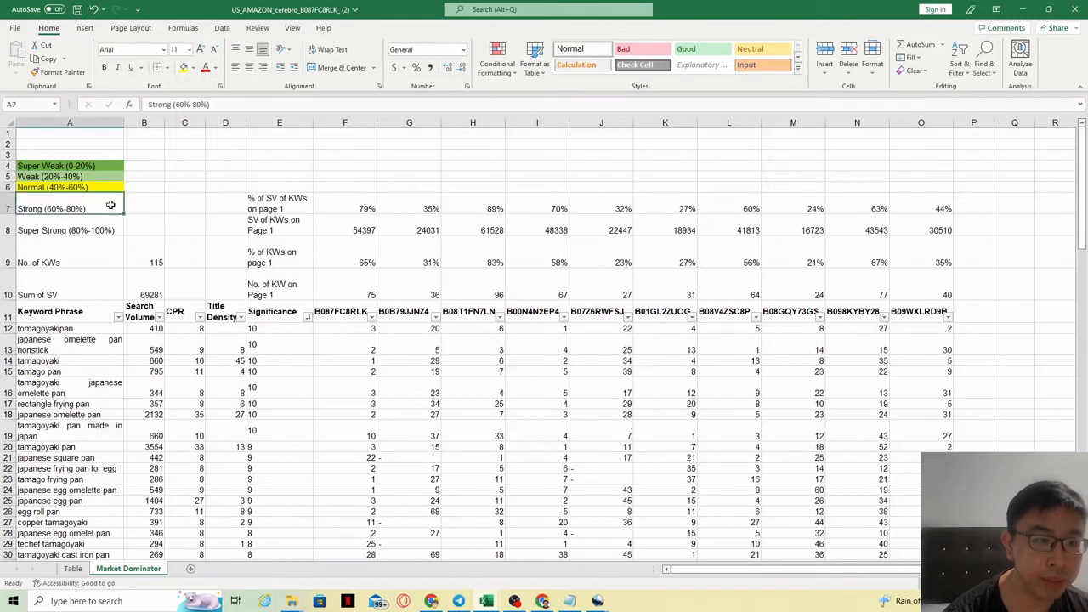
left_click(194, 68)
left_click(202, 173)
Fill the Super Strong label cell with red.
left_click(67, 229)
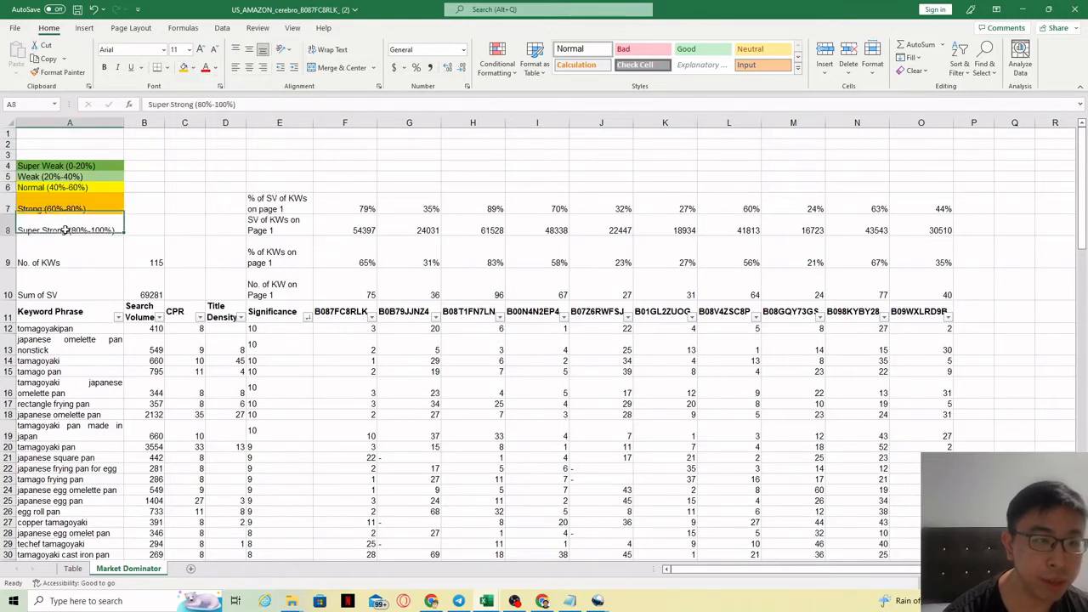
left_click(193, 70)
left_click(193, 175)
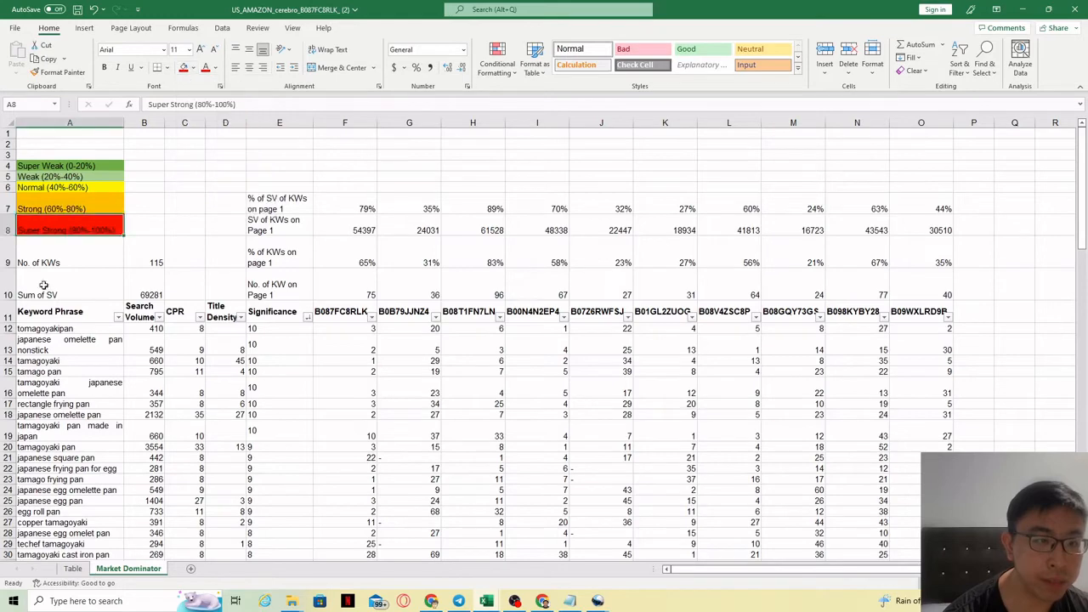
Review the summary cells and the percentage formulas in rows 7 and 9 of the first competitor column.
left_click(212, 273)
left_click_drag(68, 166, 68, 228)
left_click(466, 253)
left_click_drag(350, 207, 927, 291)
left_click(934, 289)
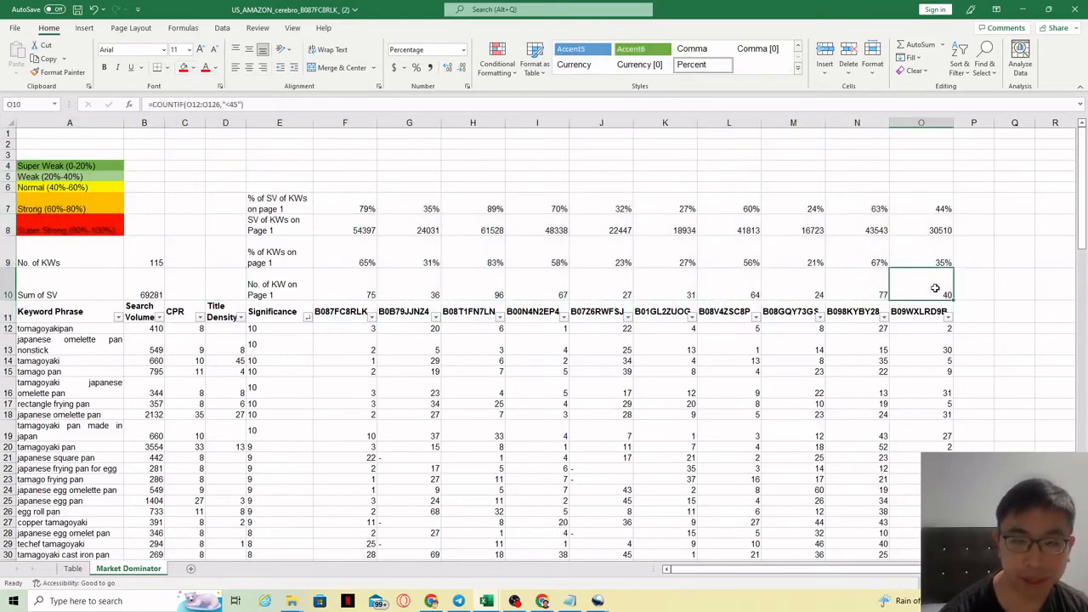
left_click(225, 223)
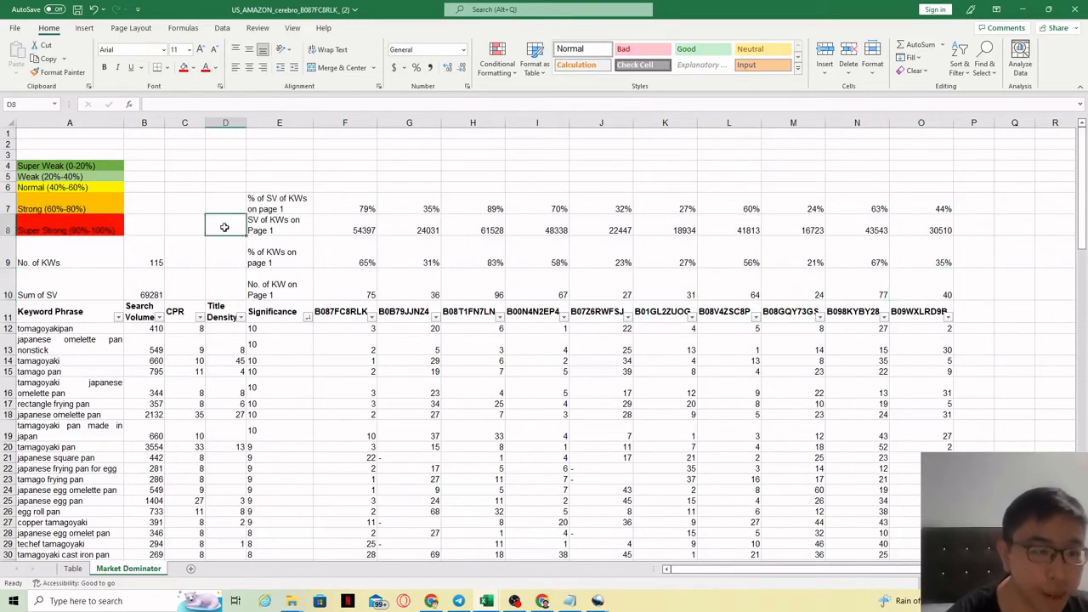
left_click(371, 258)
left_click(362, 207)
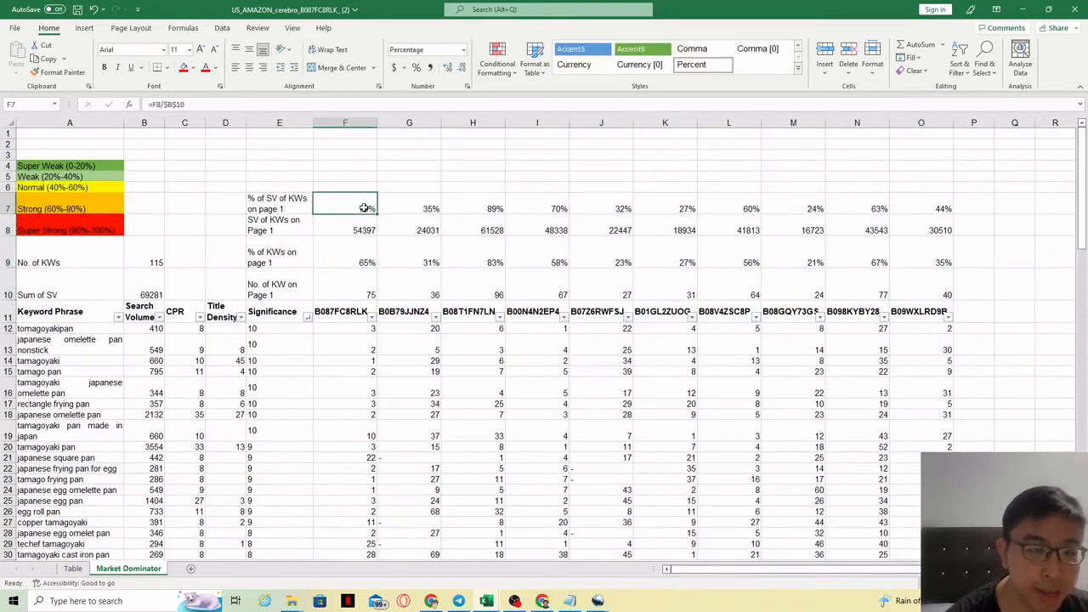
left_click(361, 259)
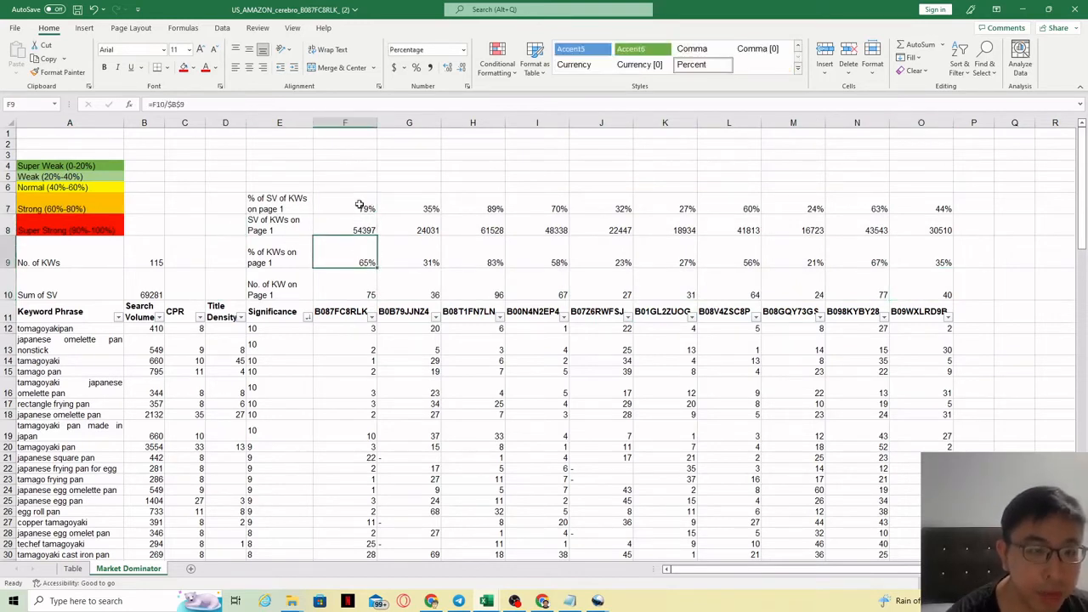
left_click(359, 204)
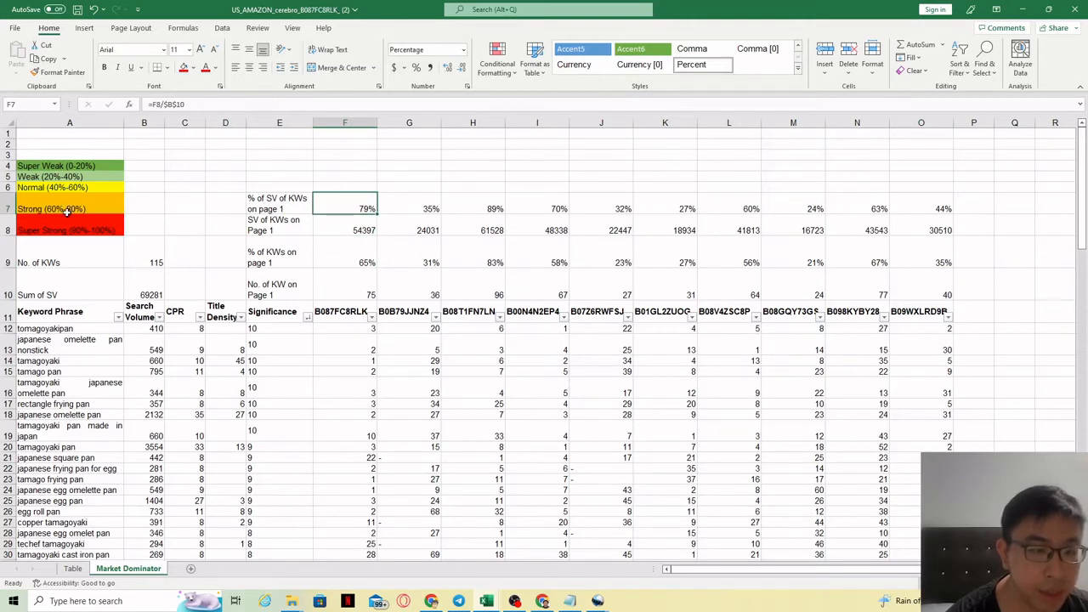
Fill the first competitor's summary cells and header, F7:F11, with orange to mark it Strong.
left_click_drag(357, 204, 357, 316)
left_click(193, 67)
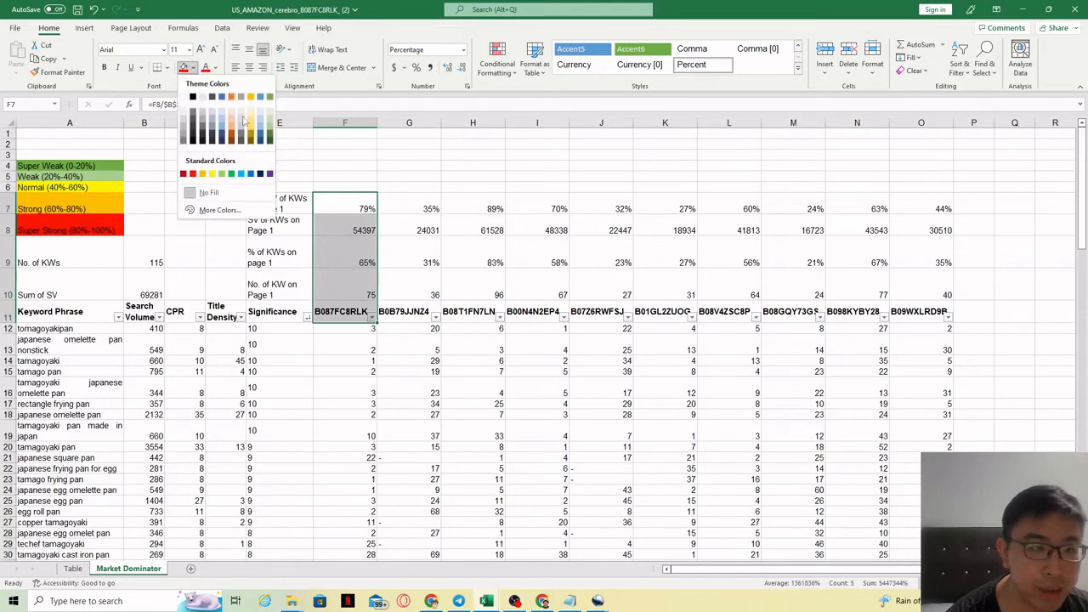
left_click(202, 173)
Fill the second competitor's summary cells and header, G7:G11, with light green to mark it Weak.
left_click(472, 349)
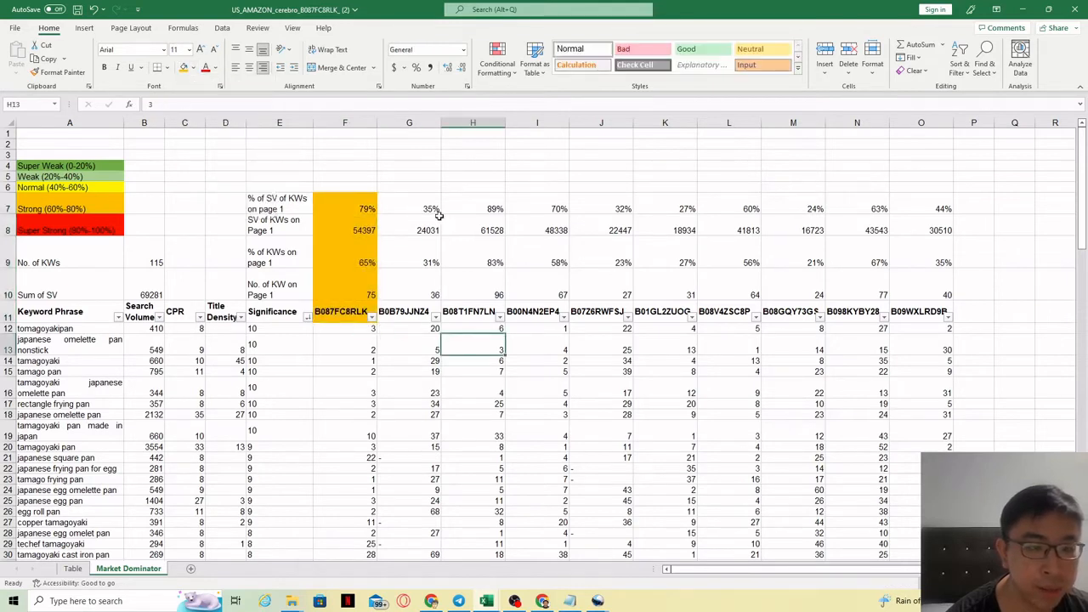
left_click_drag(438, 215, 399, 321)
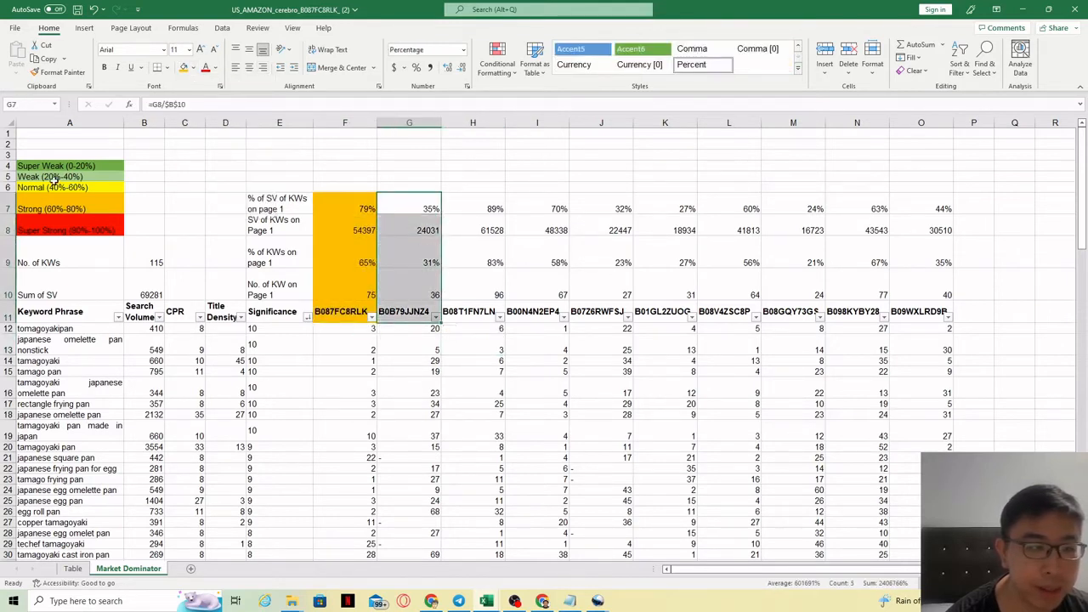
left_click(193, 67)
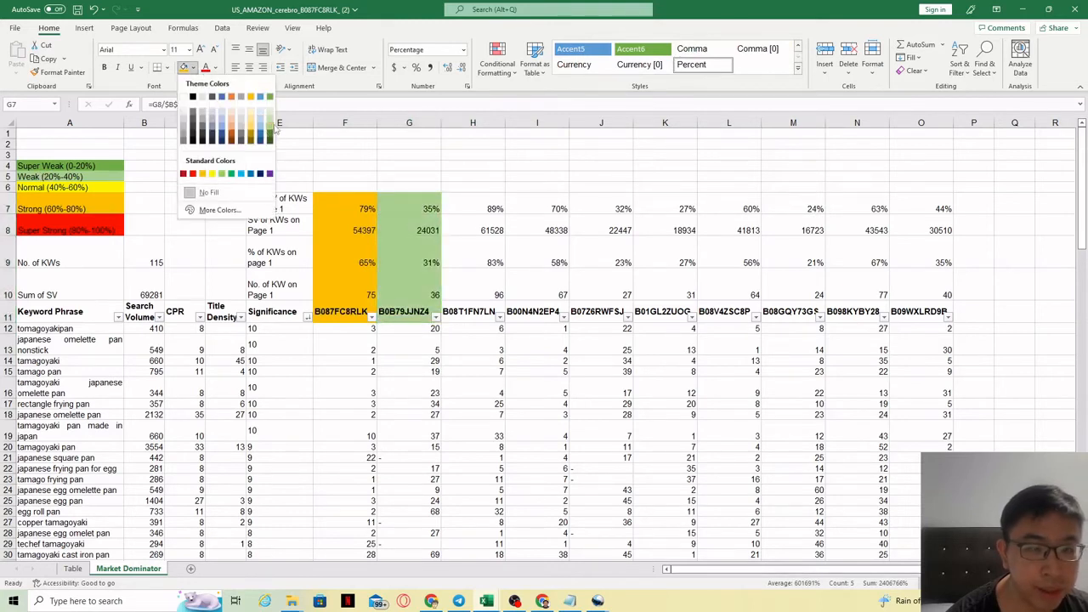
left_click(272, 126)
Fill the third competitor's summary cells and header, H7:H11, with red to mark it Super Strong.
left_click_drag(488, 206, 488, 315)
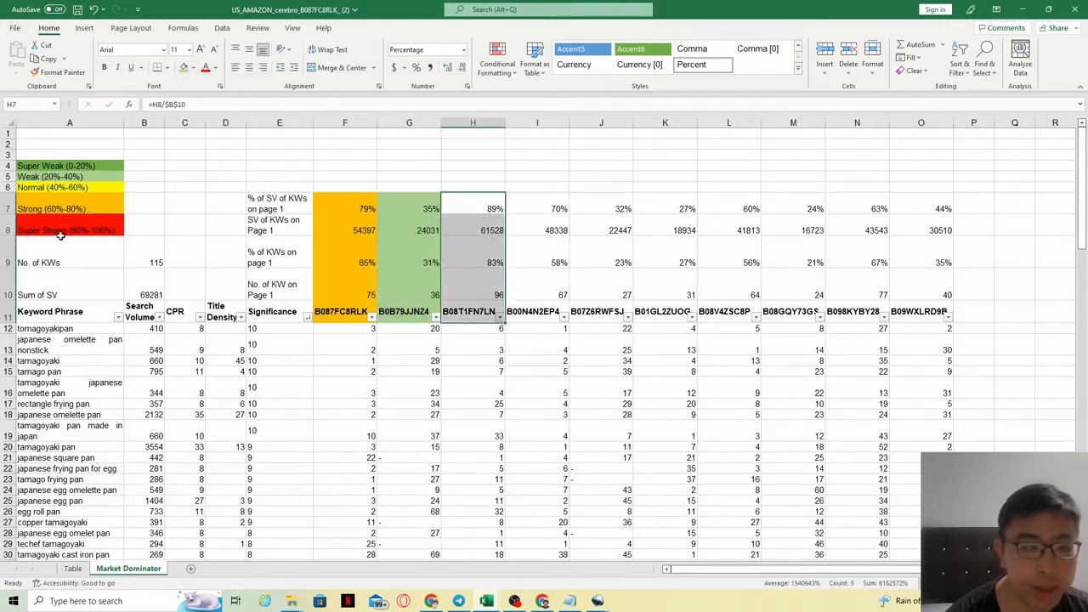
left_click(192, 67)
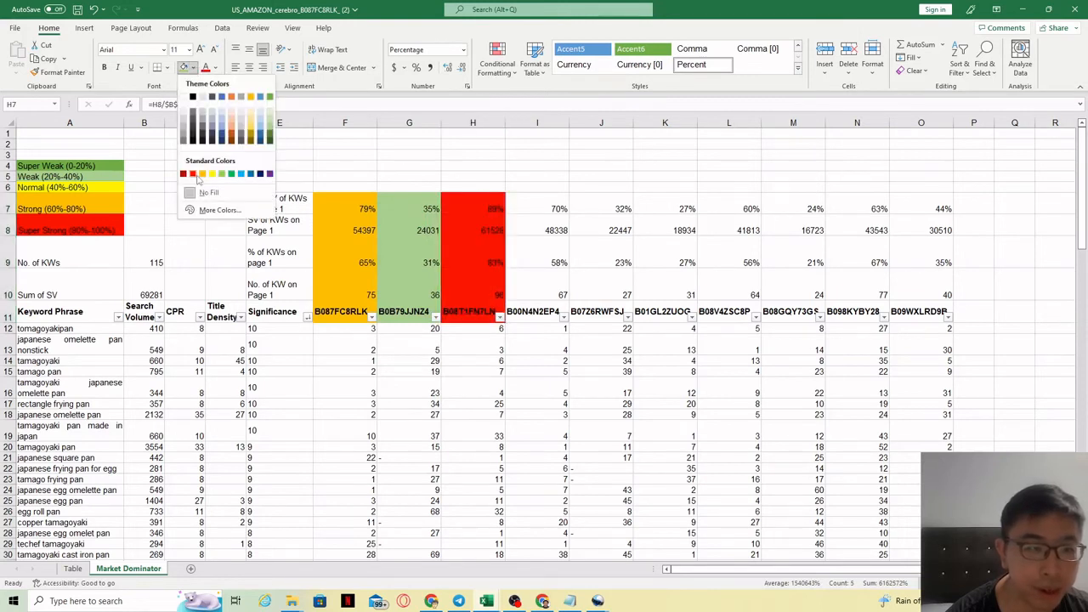
left_click(194, 175)
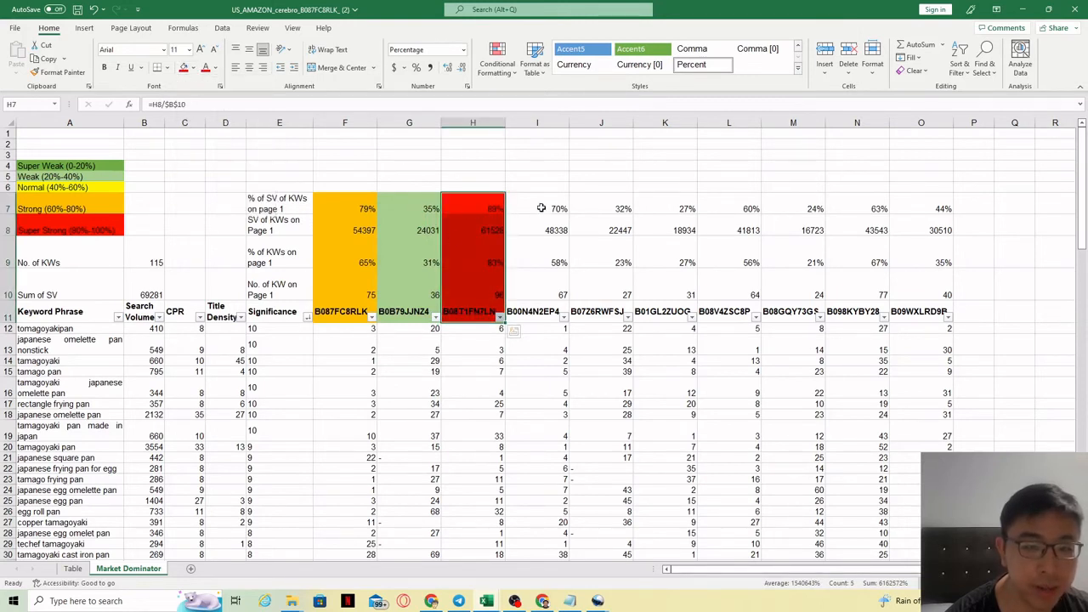
Fill the fourth competitor's summary cells and header, I7:I11, with orange to mark it Strong.
left_click_drag(541, 208, 539, 311)
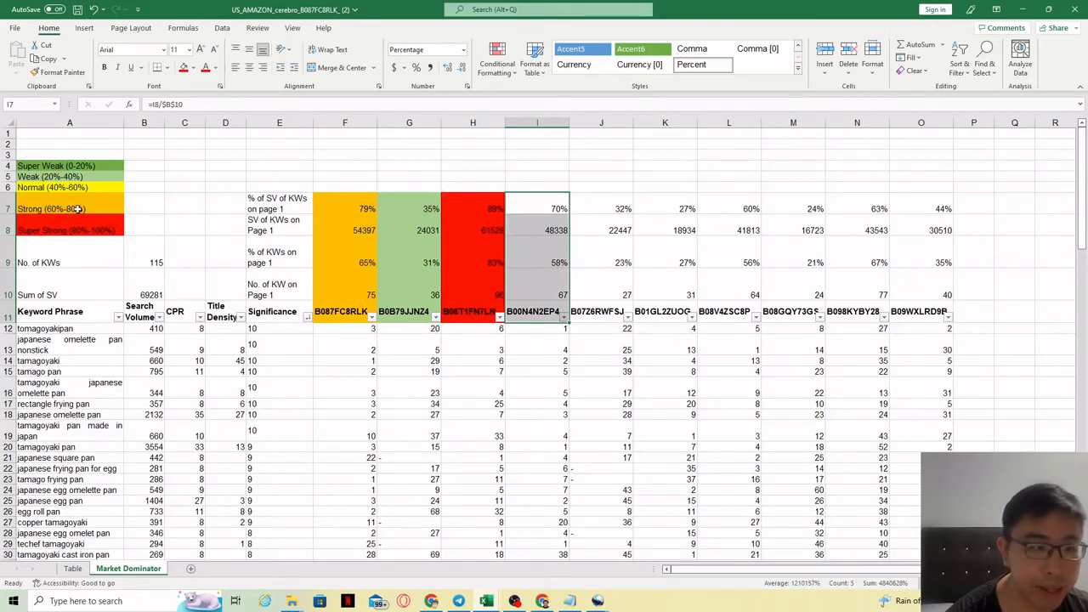
left_click(194, 67)
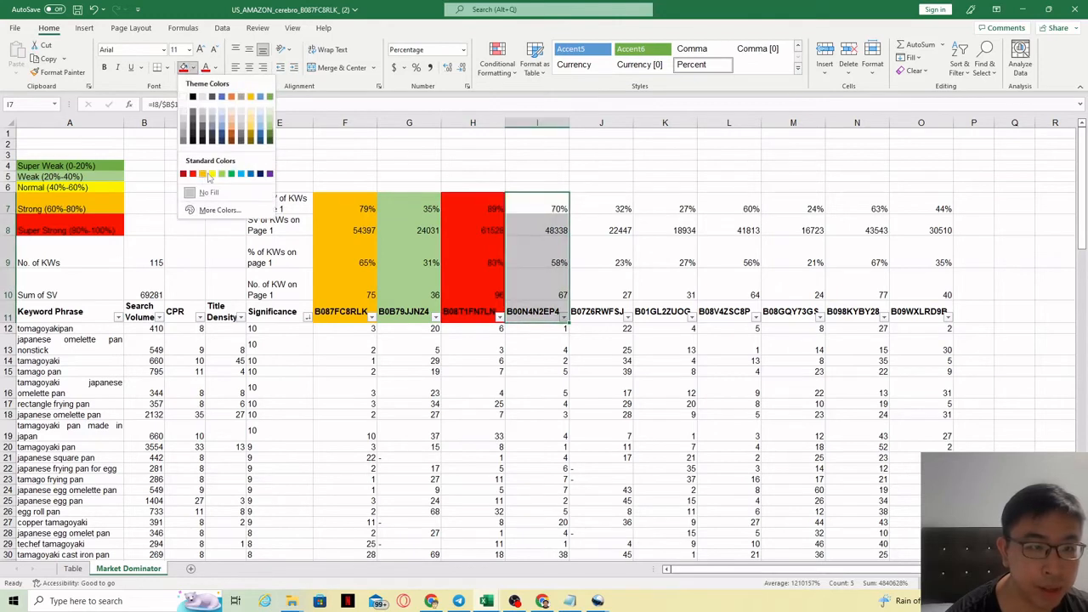
left_click(206, 176)
Fill the summary cells and headers of J7:J11 and K7:K11 with light green to mark both competitors Weak.
left_click_drag(607, 209, 600, 316)
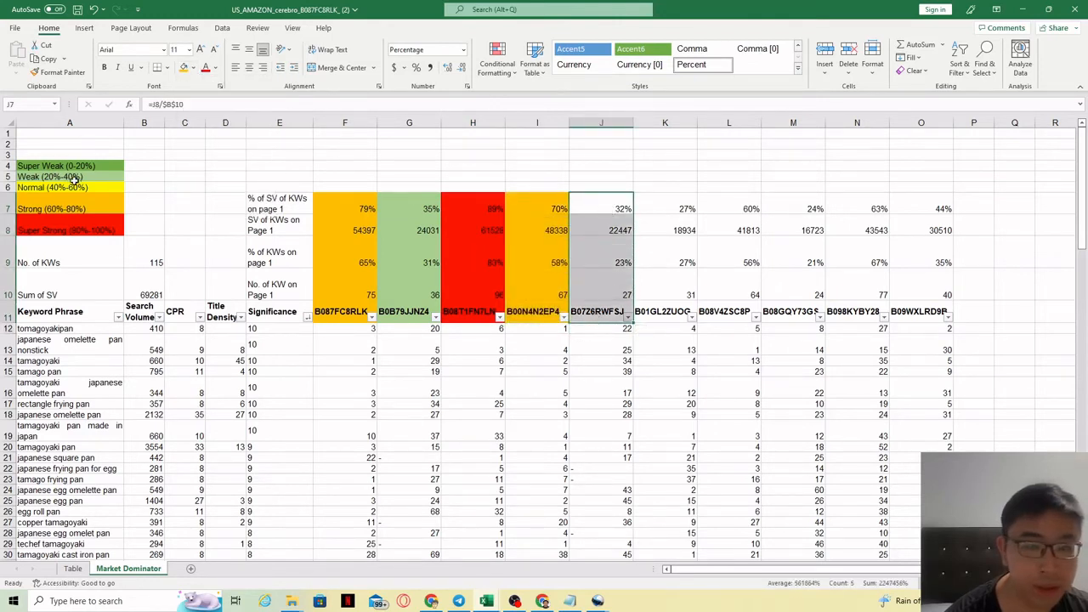
left_click(193, 68)
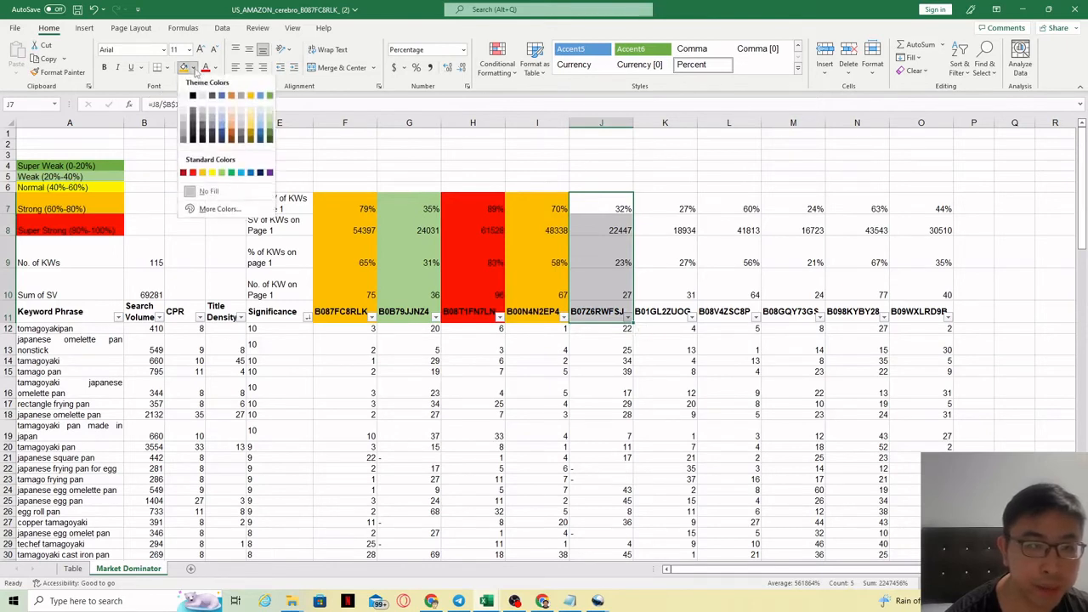
left_click(270, 129)
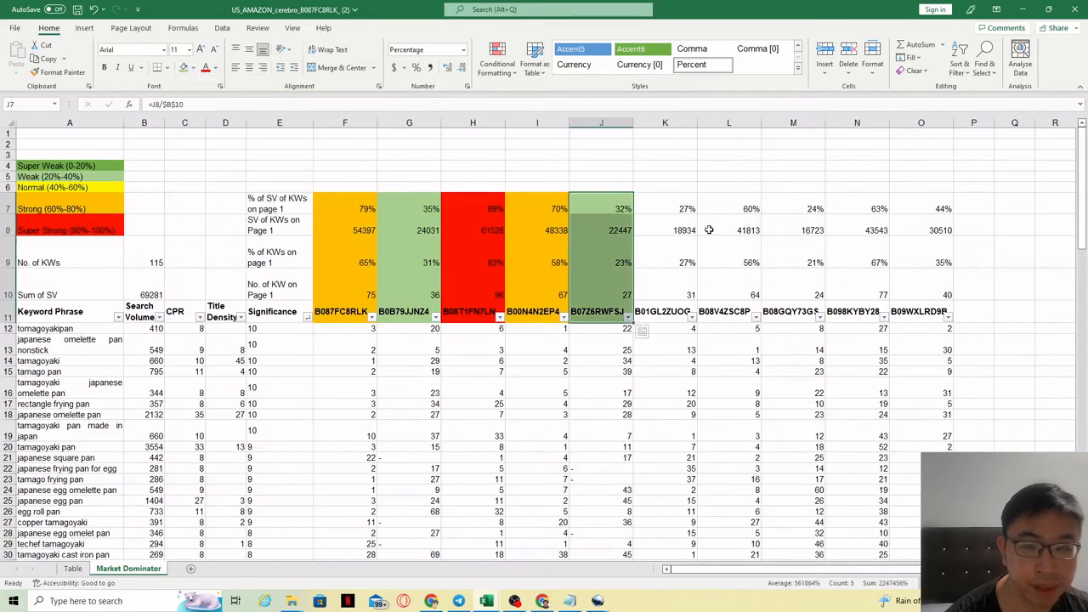
left_click_drag(680, 208, 673, 313)
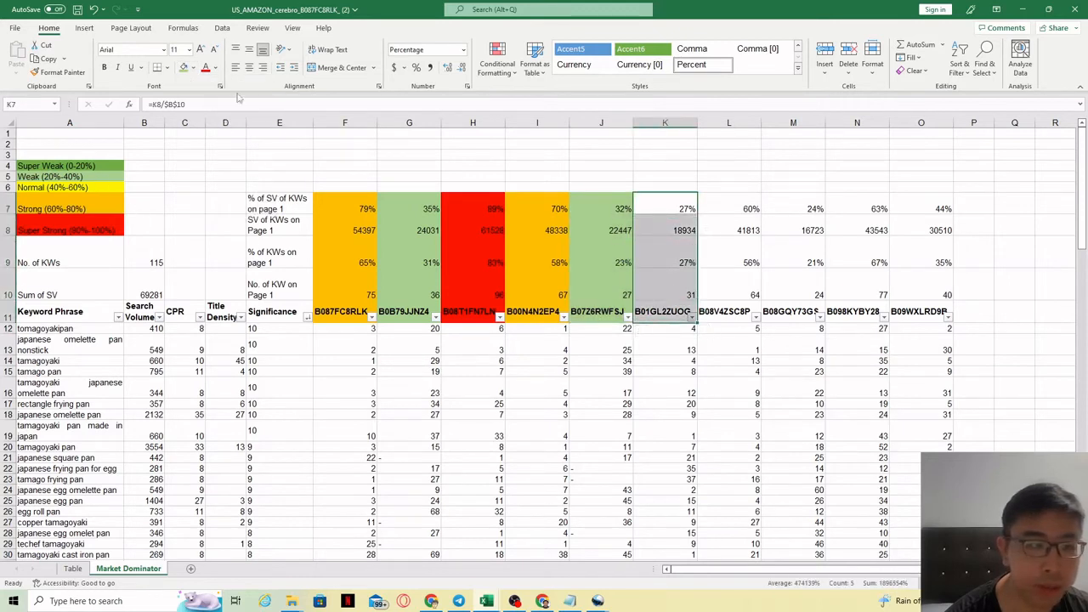
left_click(184, 68)
Fill L7:L11 with yellow to mark that competitor Normal.
left_click_drag(728, 209, 728, 313)
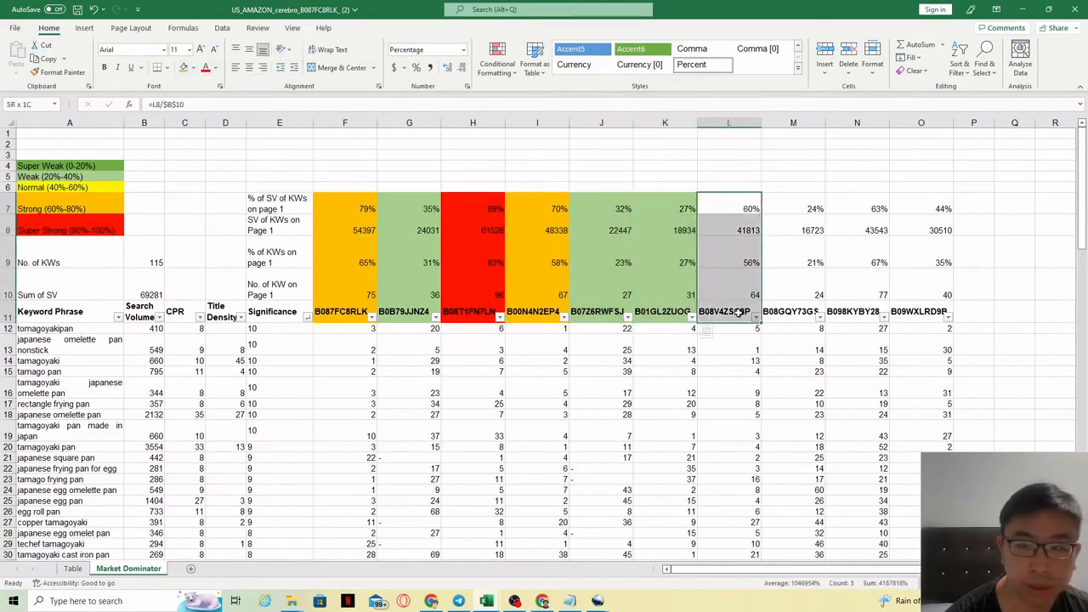
left_click(193, 68)
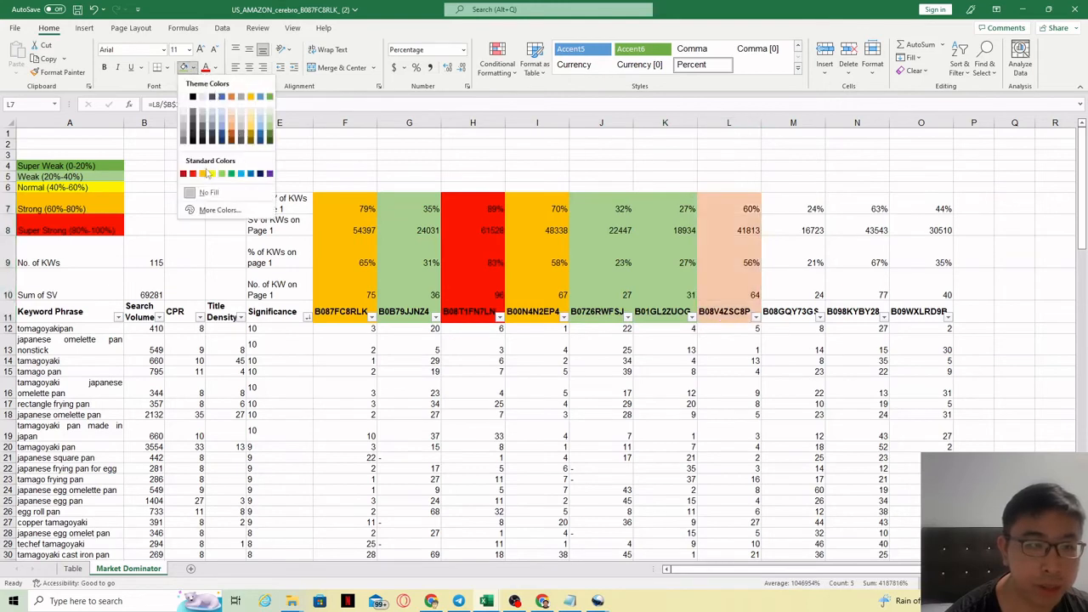
left_click(212, 174)
Fill M7:M11 with light green to mark that competitor Weak.
left_click_drag(793, 209, 775, 323)
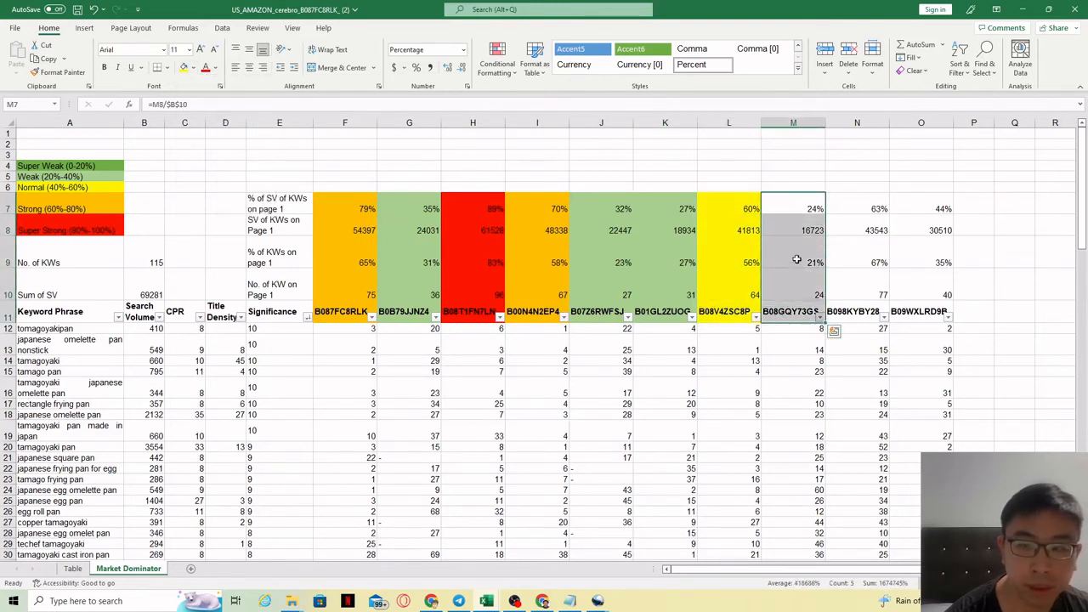
left_click(193, 68)
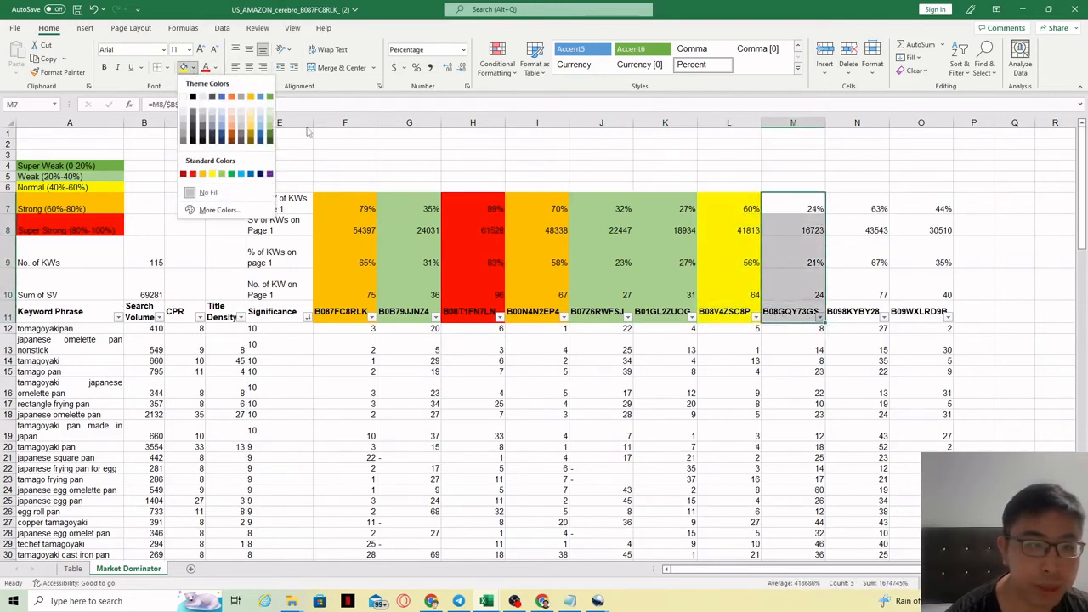
left_click(271, 124)
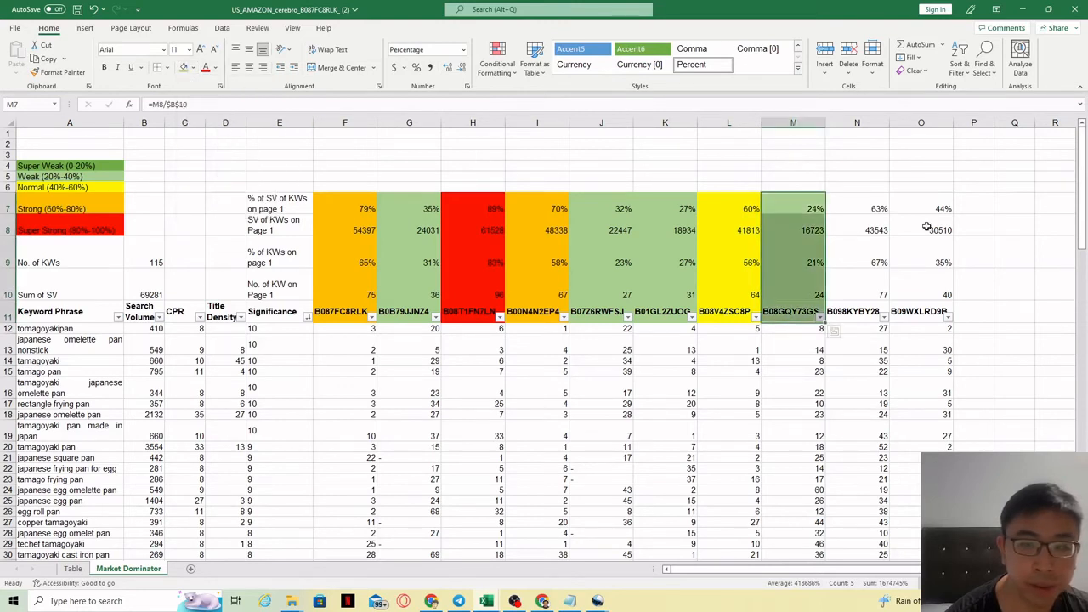
Fill N7:N11 with orange to mark that competitor Strong.
left_click_drag(857, 208, 861, 319)
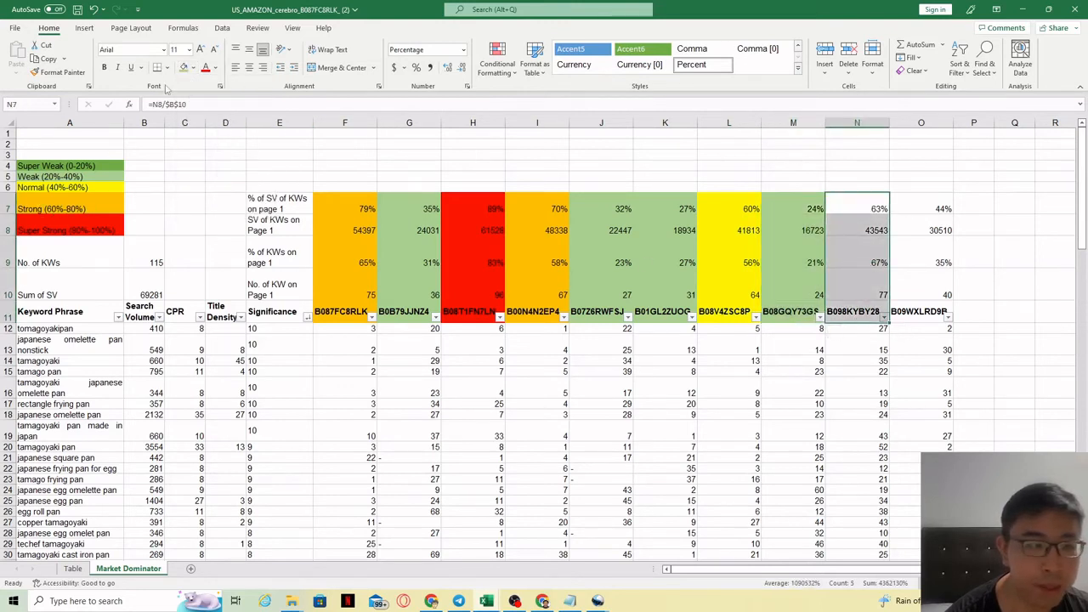
left_click(193, 68)
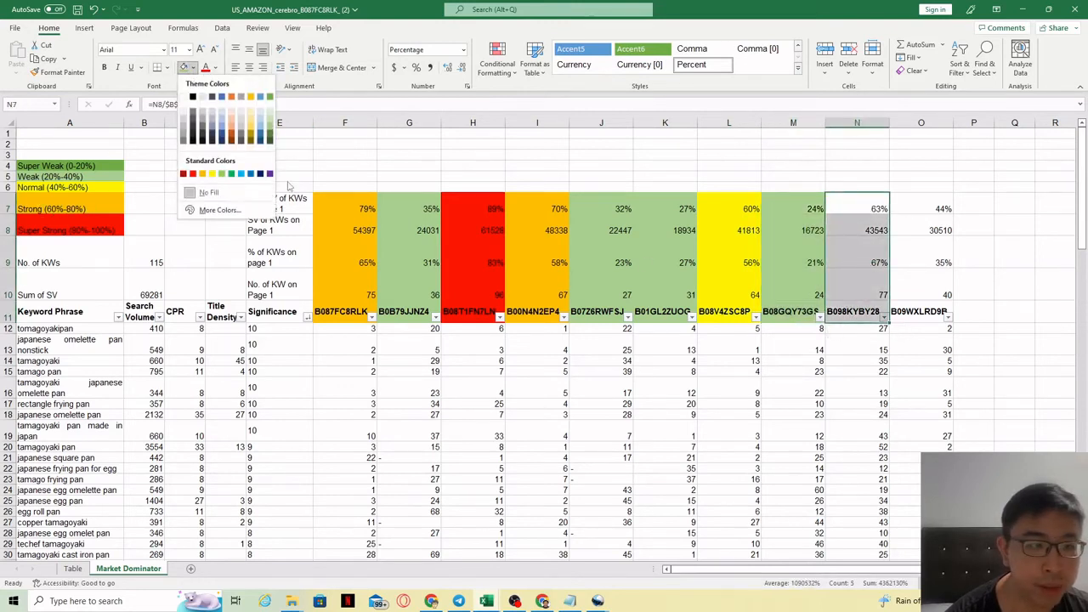
left_click(203, 174)
Fill O7:O11 with yellow to mark the last competitor Normal.
left_click_drag(908, 212, 903, 321)
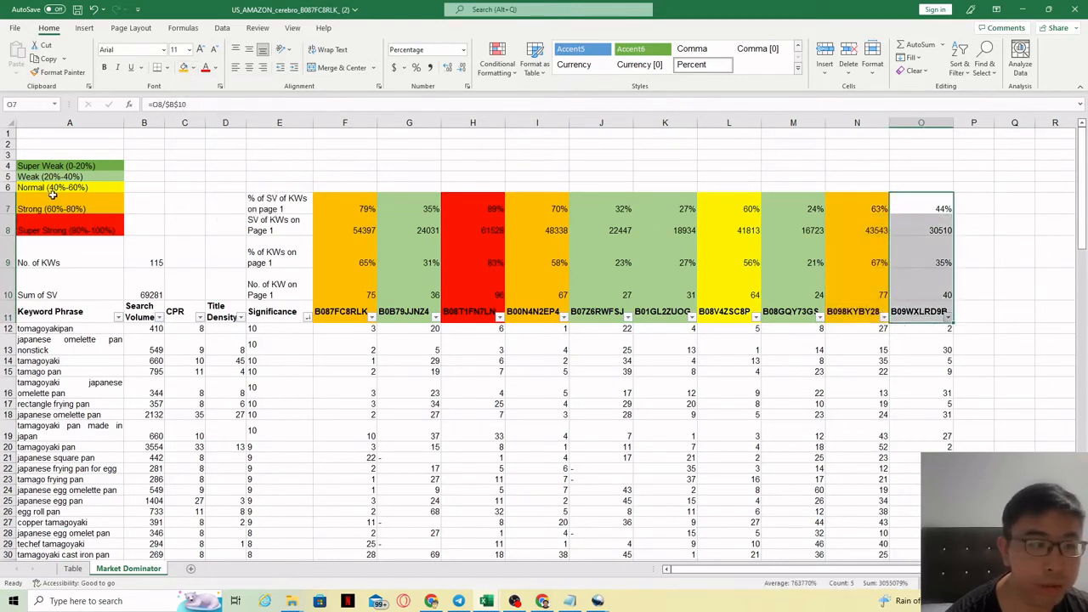
left_click(193, 68)
left_click(213, 177)
left_click(648, 148)
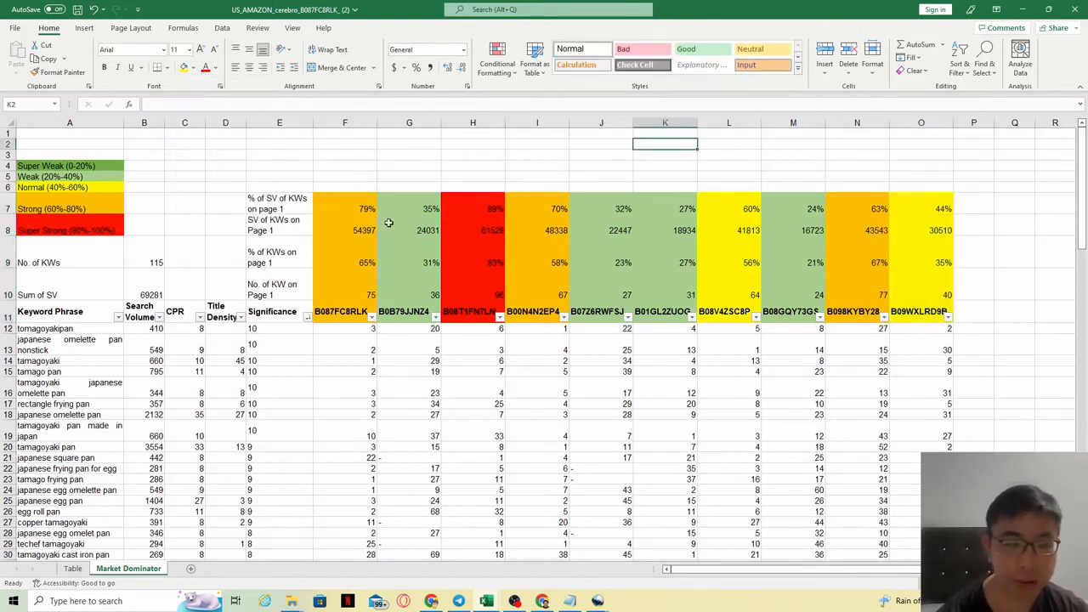
Review the colour-coded competitor columns to count how many fall in each strength category.
left_click(967, 204)
left_click_drag(966, 203, 281, 317)
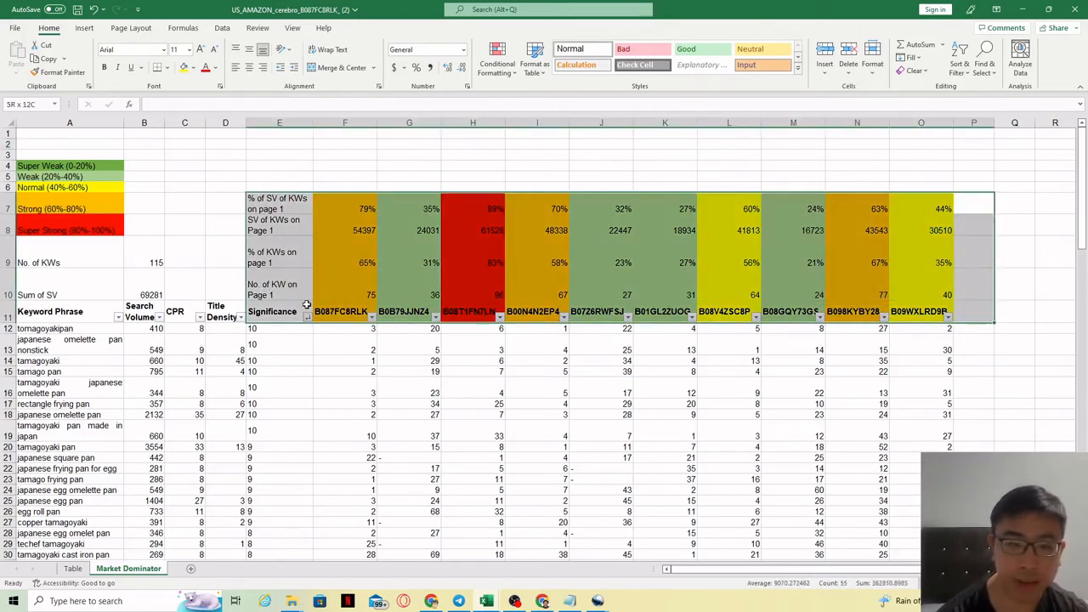
left_click(272, 255)
left_click_drag(420, 204, 414, 318)
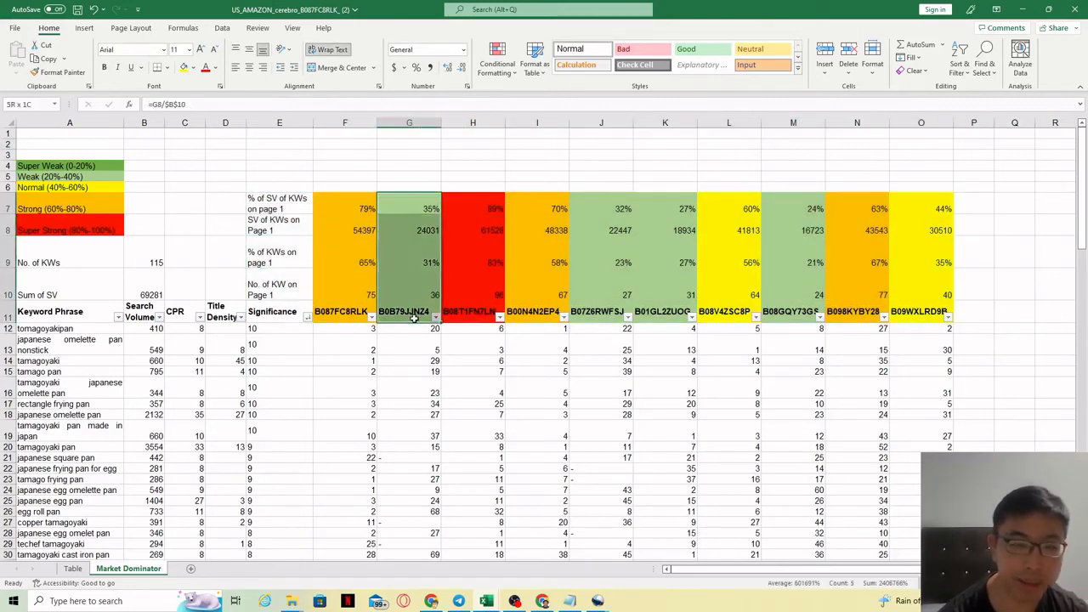
left_click_drag(615, 206, 614, 330)
left_click_drag(665, 187, 670, 315)
left_click_drag(797, 187, 819, 315)
Enter the competitor counts beside the legend: 0 Super Weak, 4 Weak, 2 Normal, 2 Strong, 1 Super Strong.
left_click(141, 178)
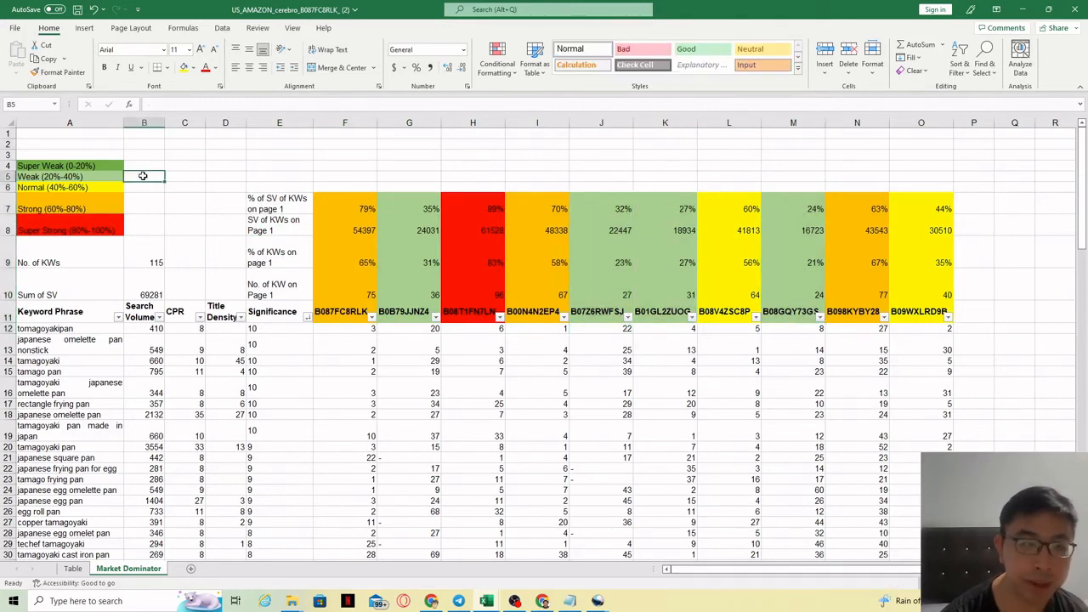
type("4")
key("Up")
type("0")
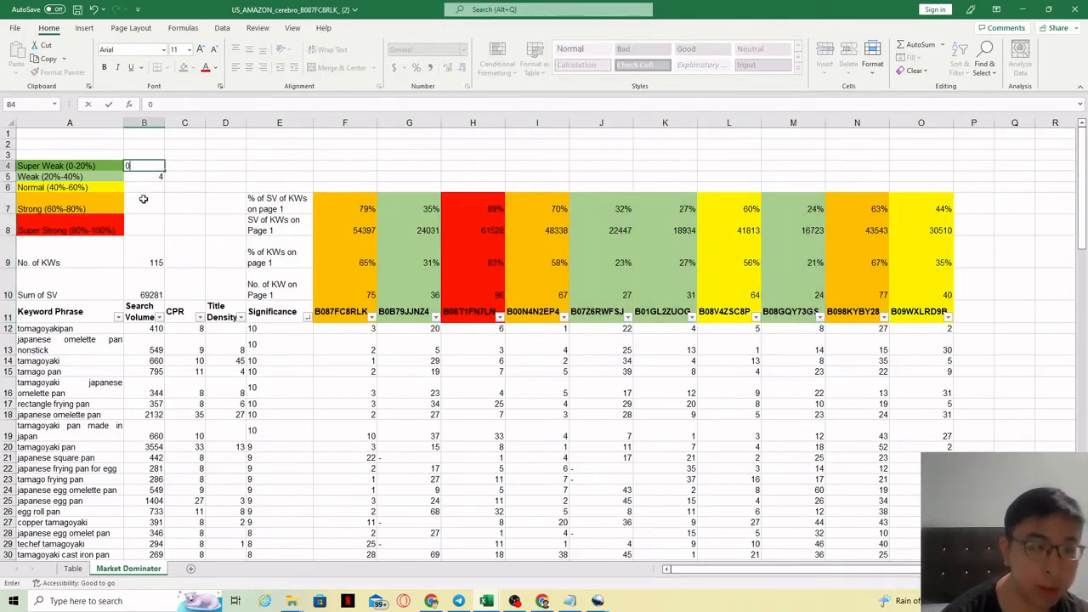
left_click(142, 189)
type("2")
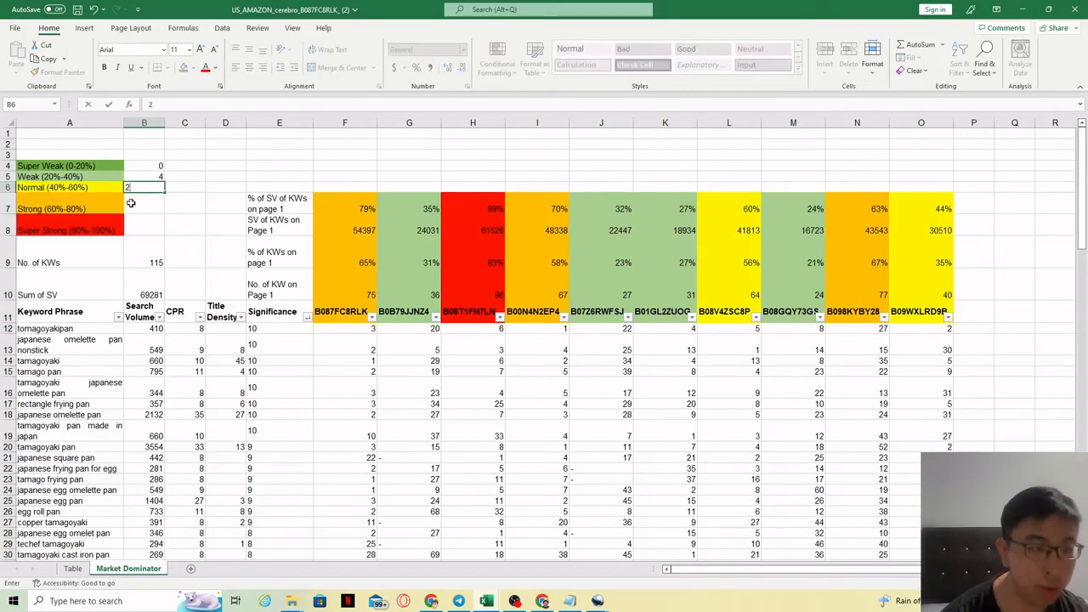
left_click(140, 197)
type("2")
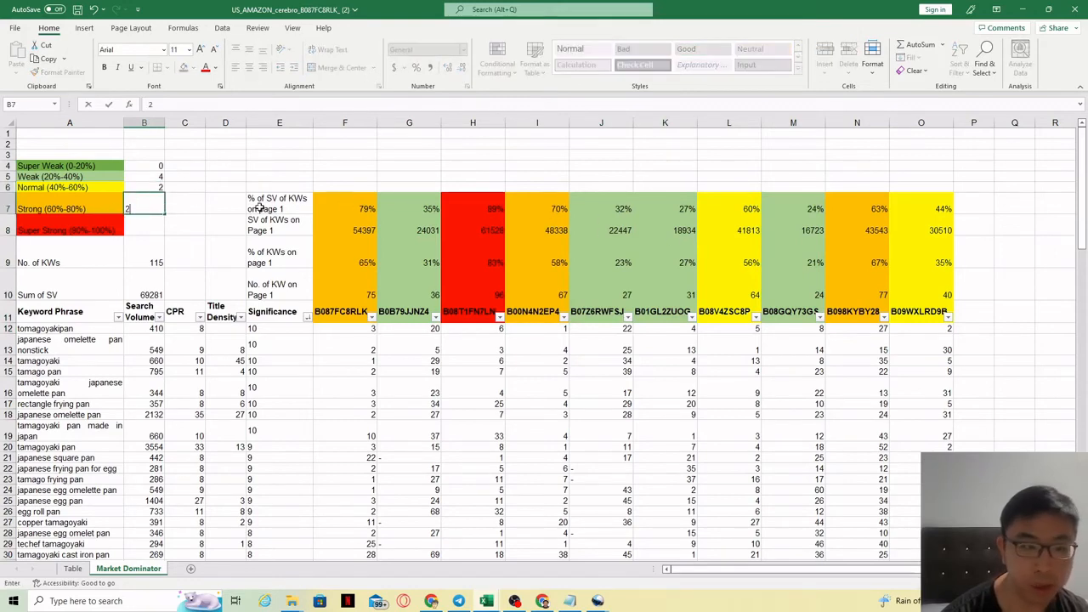
left_click(137, 221)
type("1")
left_click(203, 188)
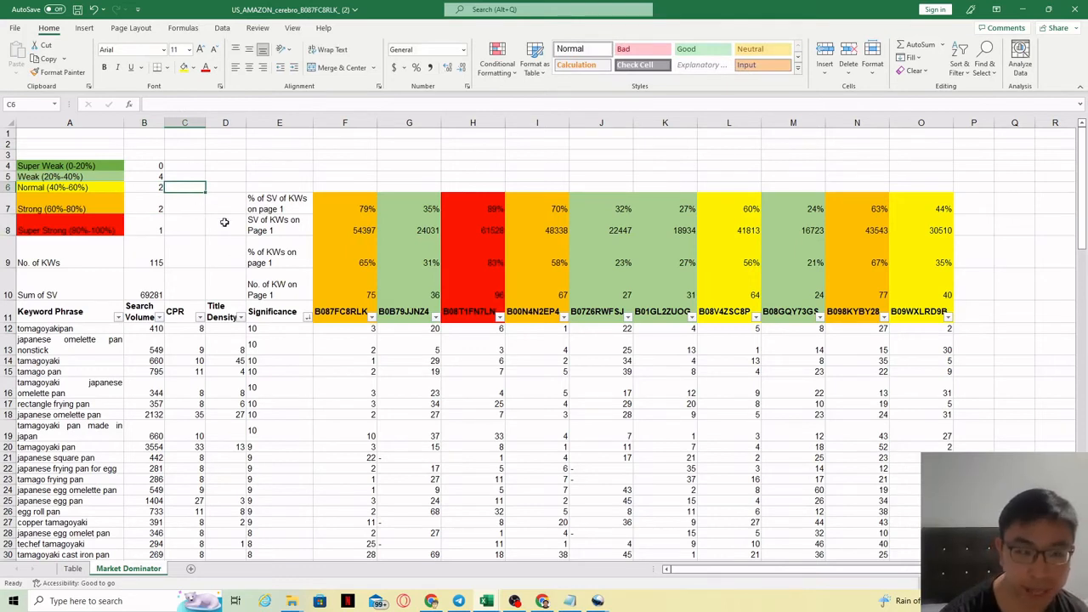
Examine the strength counts and the keyword phrases listed in column A.
left_click_drag(38, 177, 154, 177)
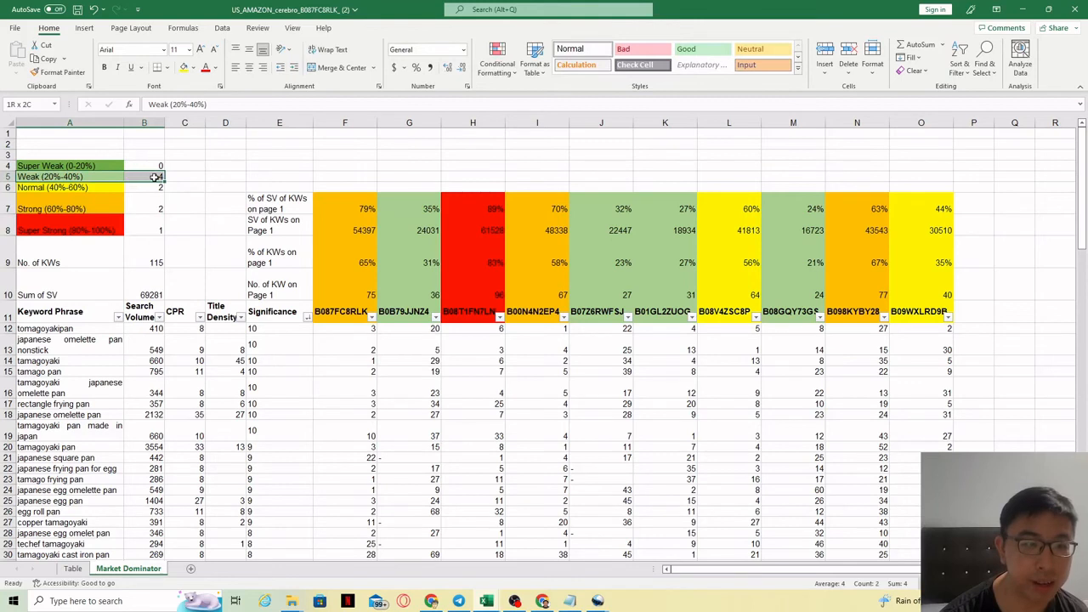
left_click(81, 177)
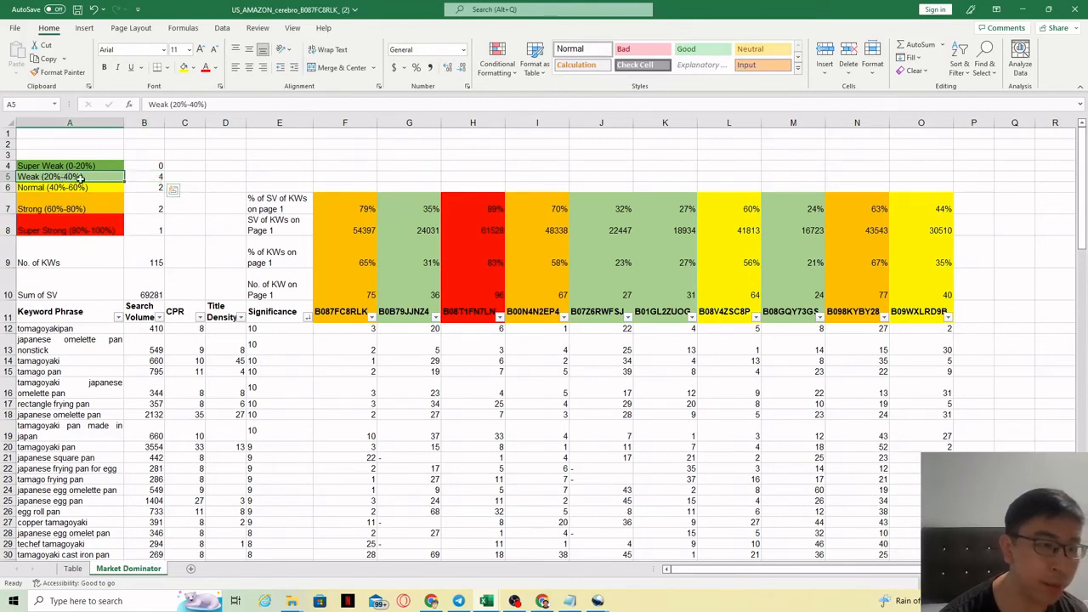
left_click_drag(81, 177, 143, 186)
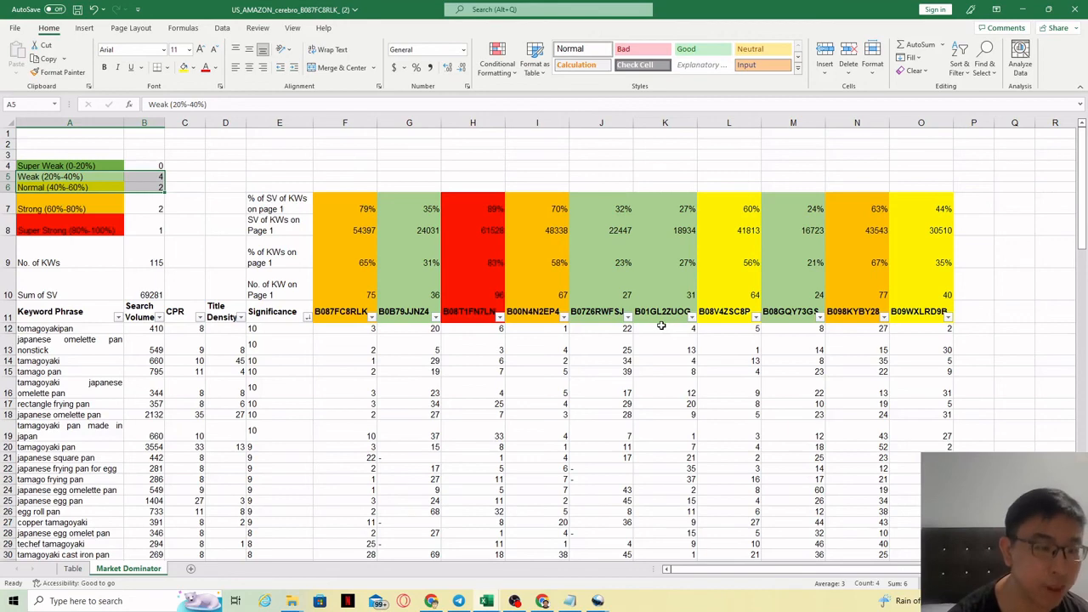
left_click(185, 251)
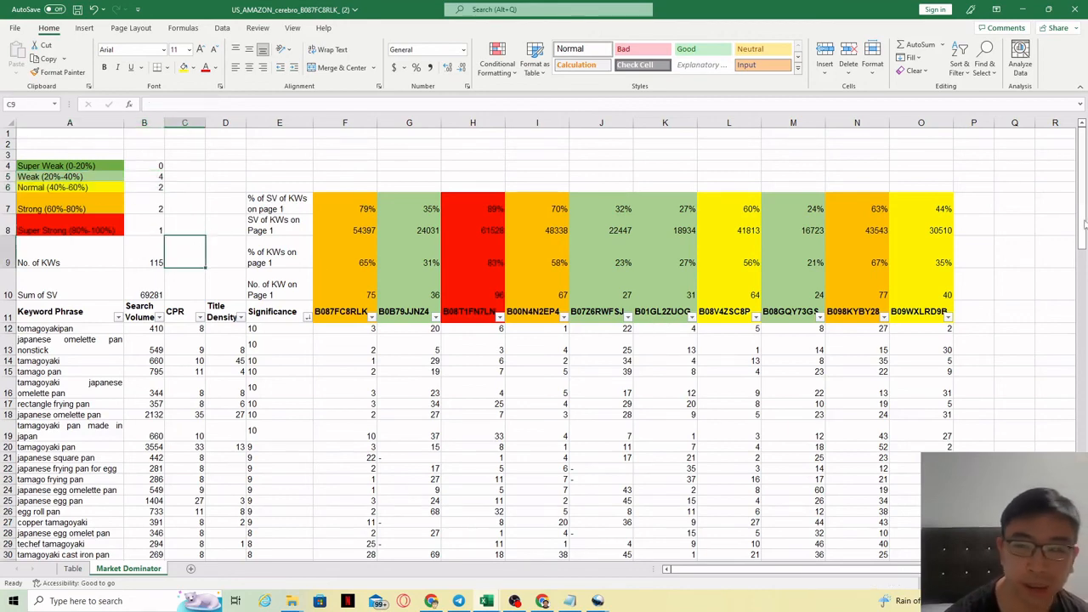
scroll(1085, 206, "down", 2)
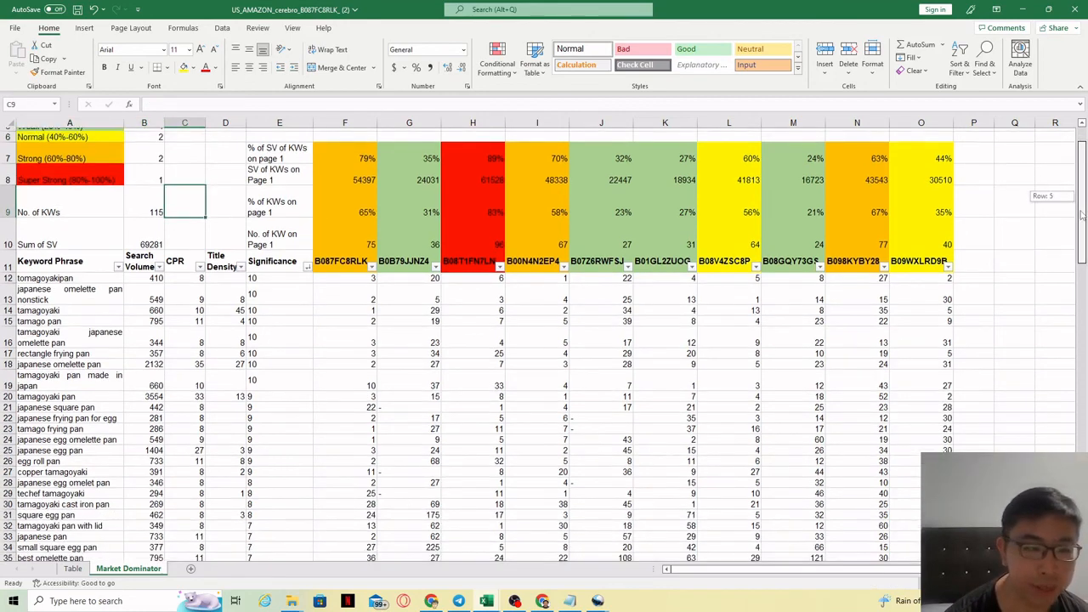
left_click_drag(72, 245, 76, 480)
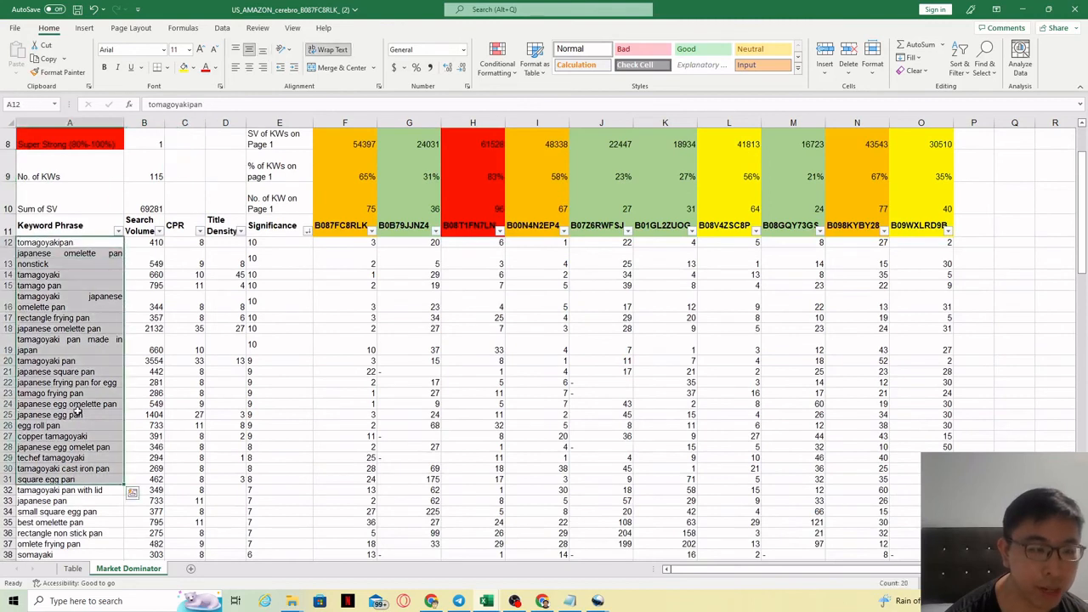
left_click(78, 343)
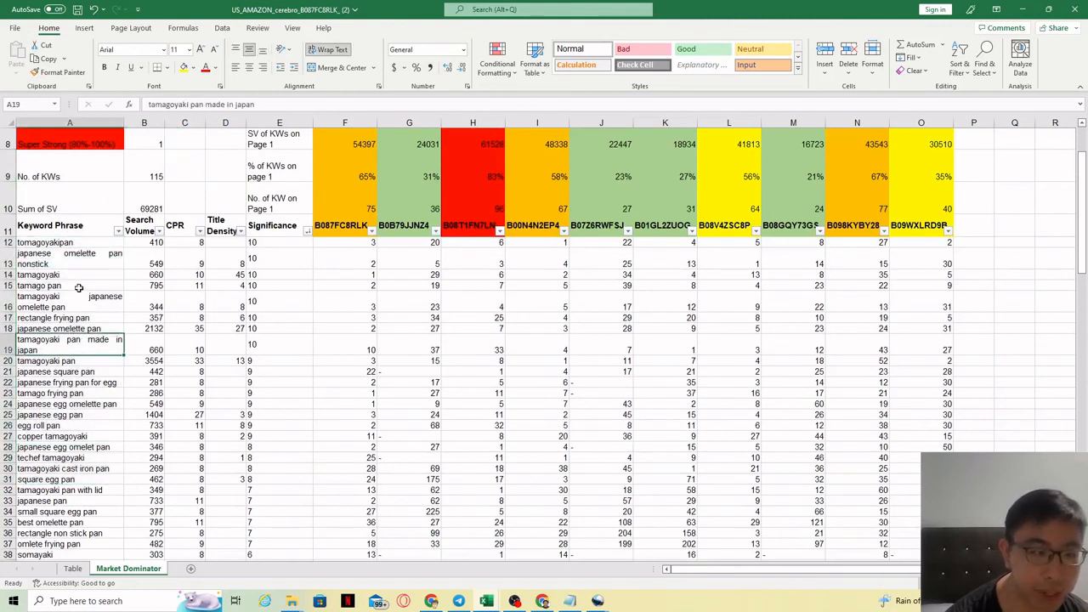